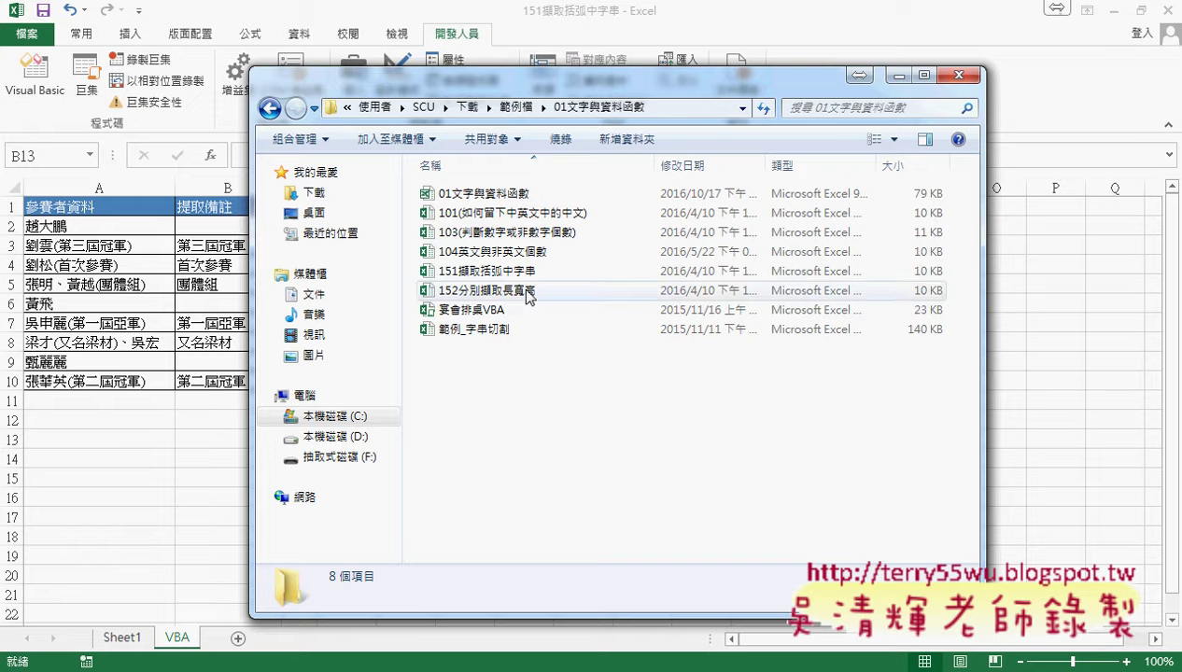
Step: Close the VBA editor and reopen 152分別擷取長寬高 from Explorer with editing enabled
double_click(523, 290)
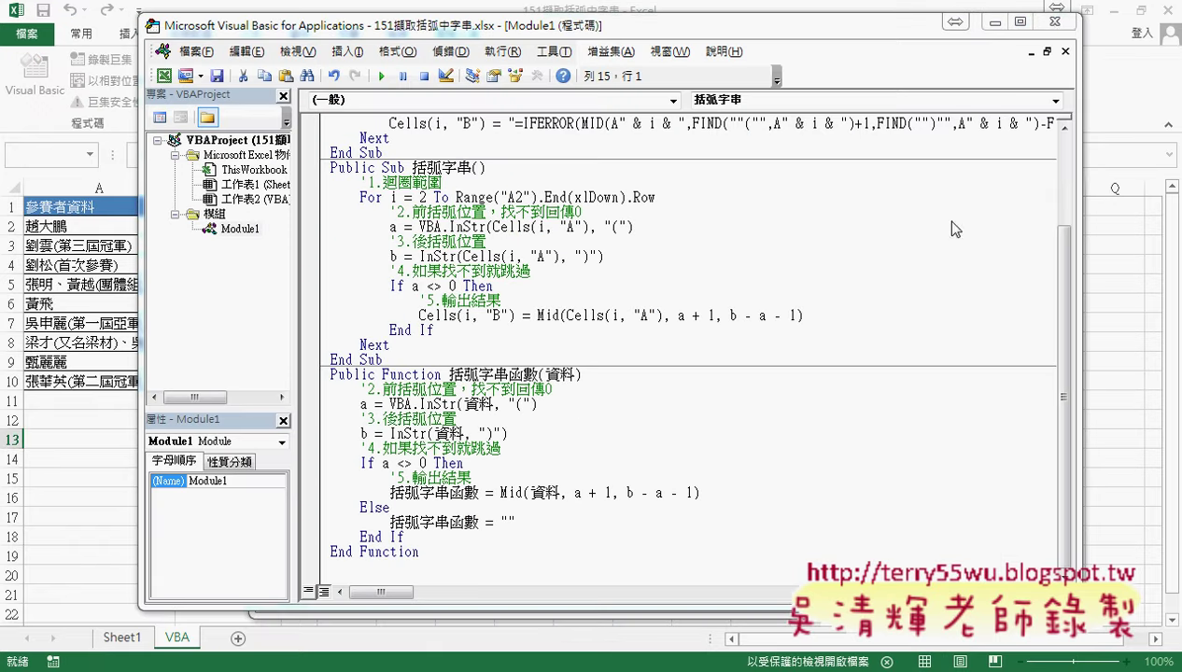
key("alt+F11")
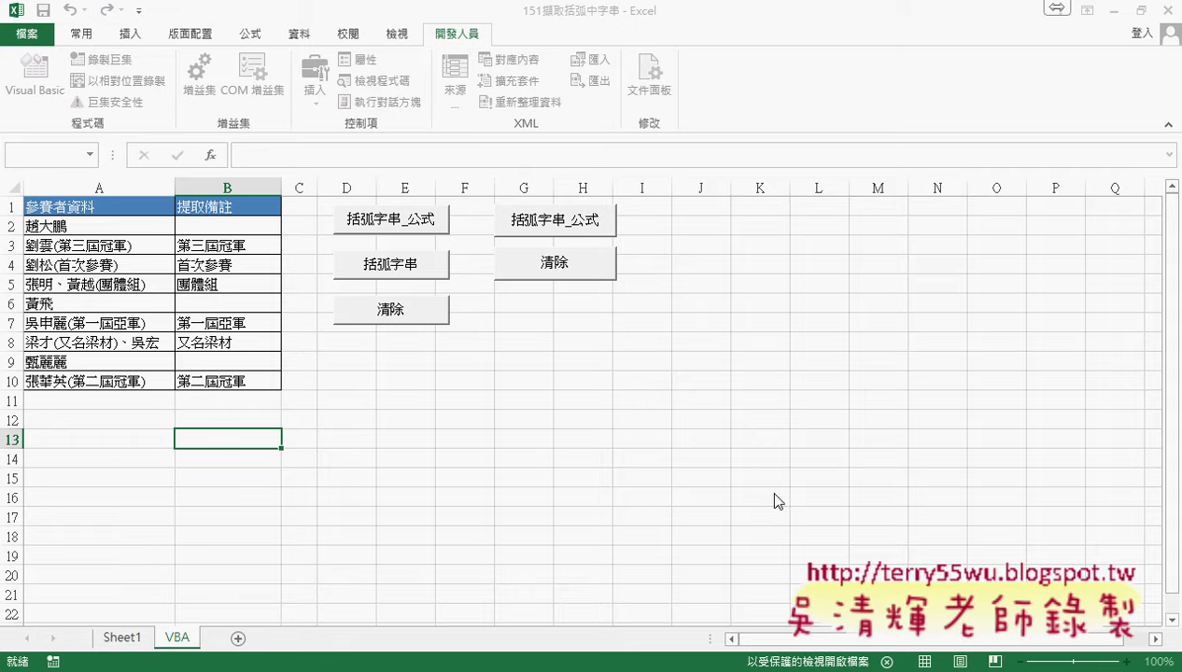
left_click(316, 662)
key("Return")
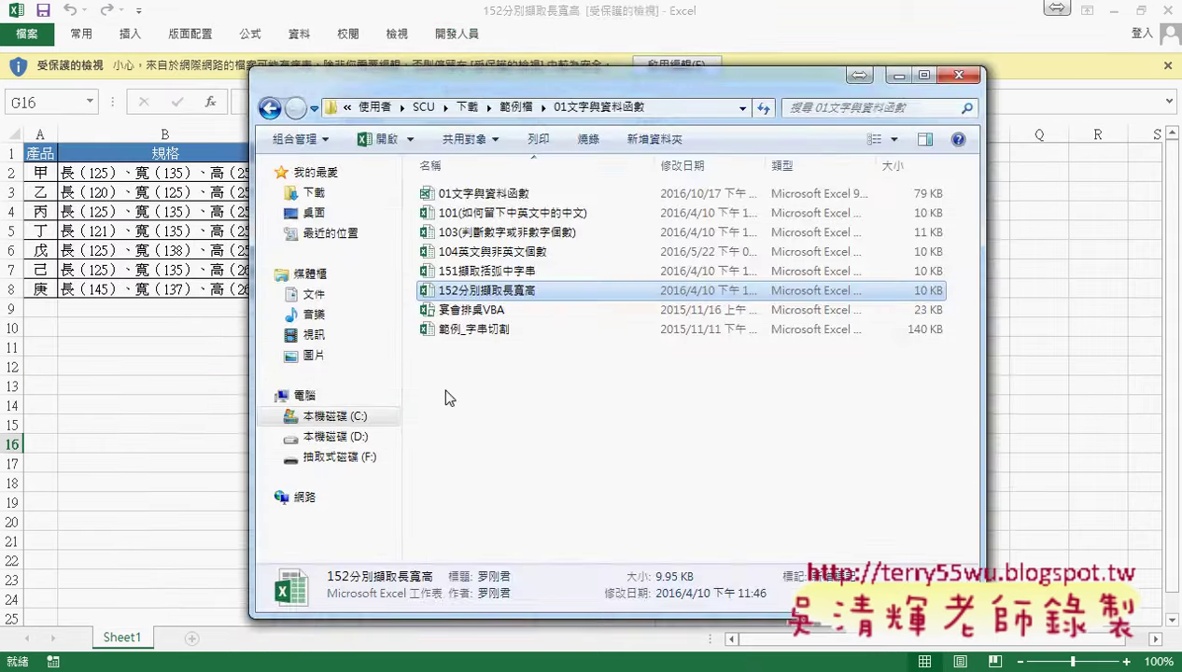
left_click(679, 67)
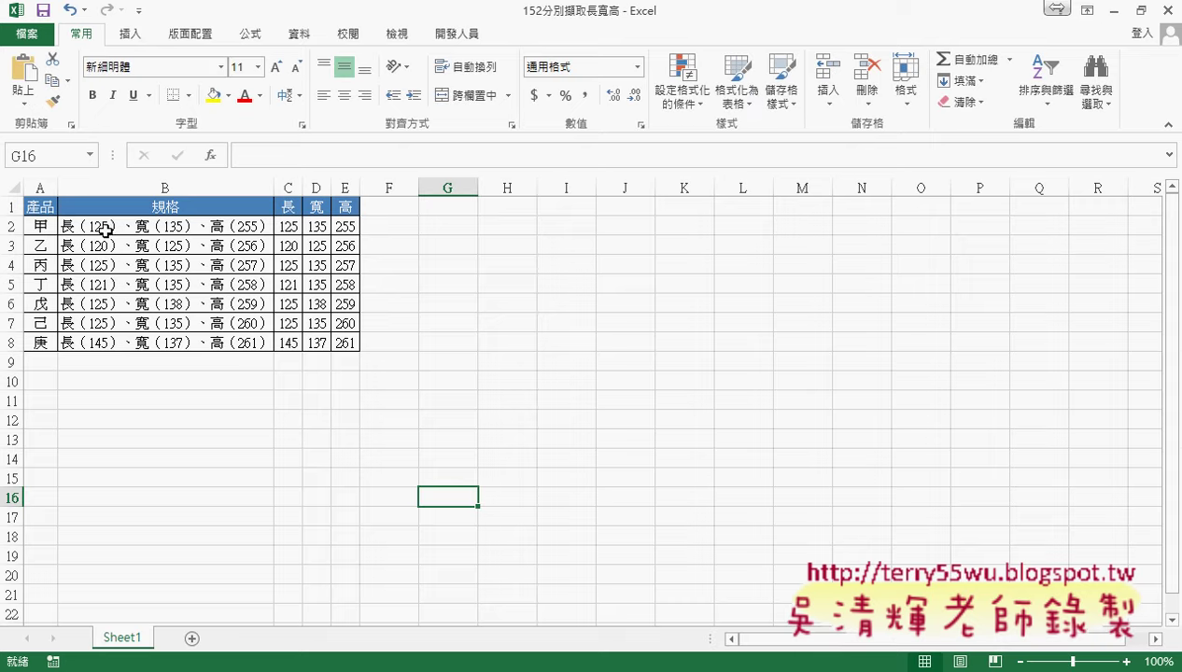
Step: Review the MID/FIND/SUBSTITUTE formula in C2, then clear the extracted values from C2:E8
left_click(104, 227)
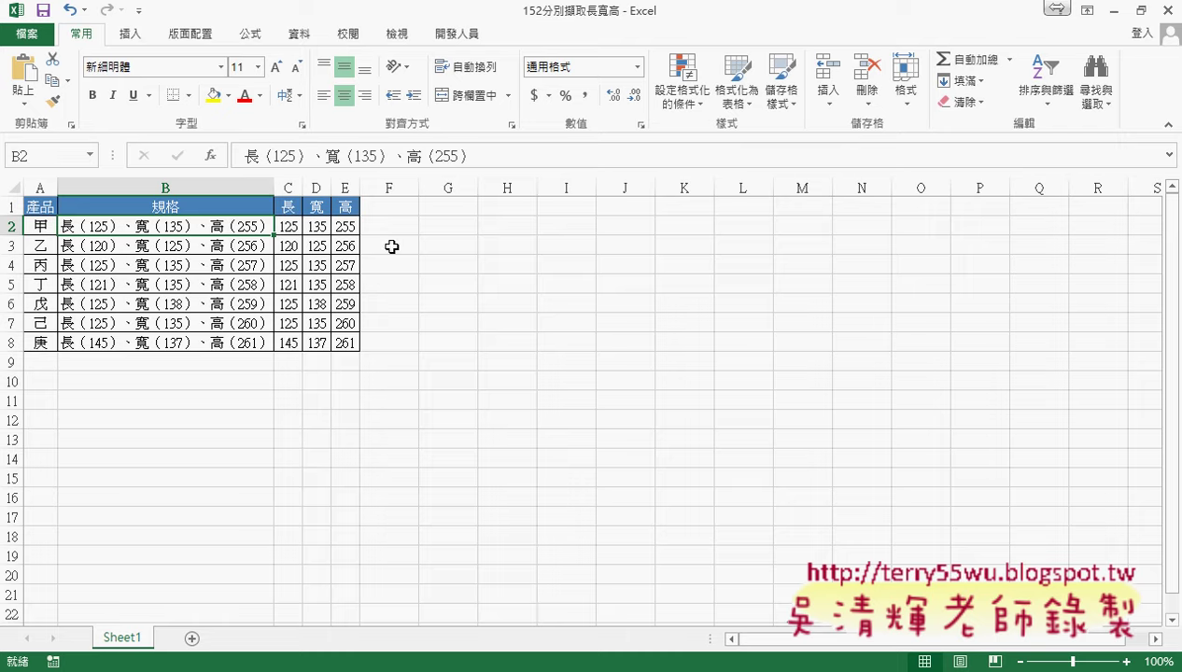
left_click(292, 228)
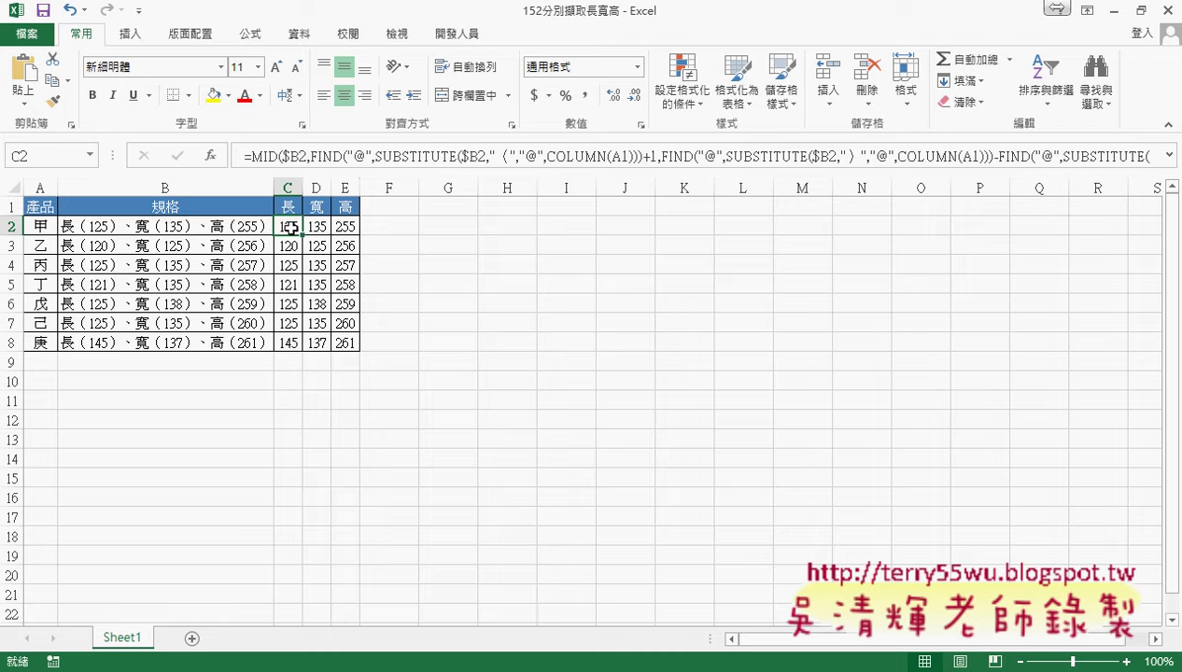
left_click_drag(292, 227, 345, 227)
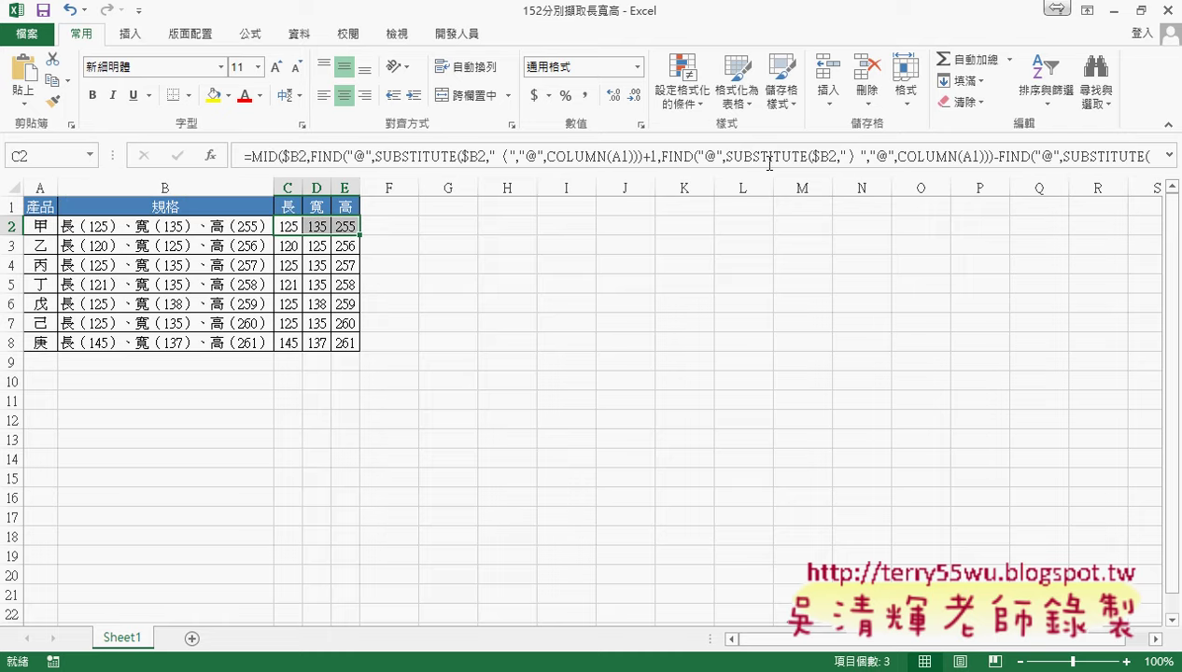
mouse_move(317, 226)
mouse_move(293, 228)
left_mouse_down()
mouse_move(317, 227)
mouse_move(346, 341)
left_mouse_up()
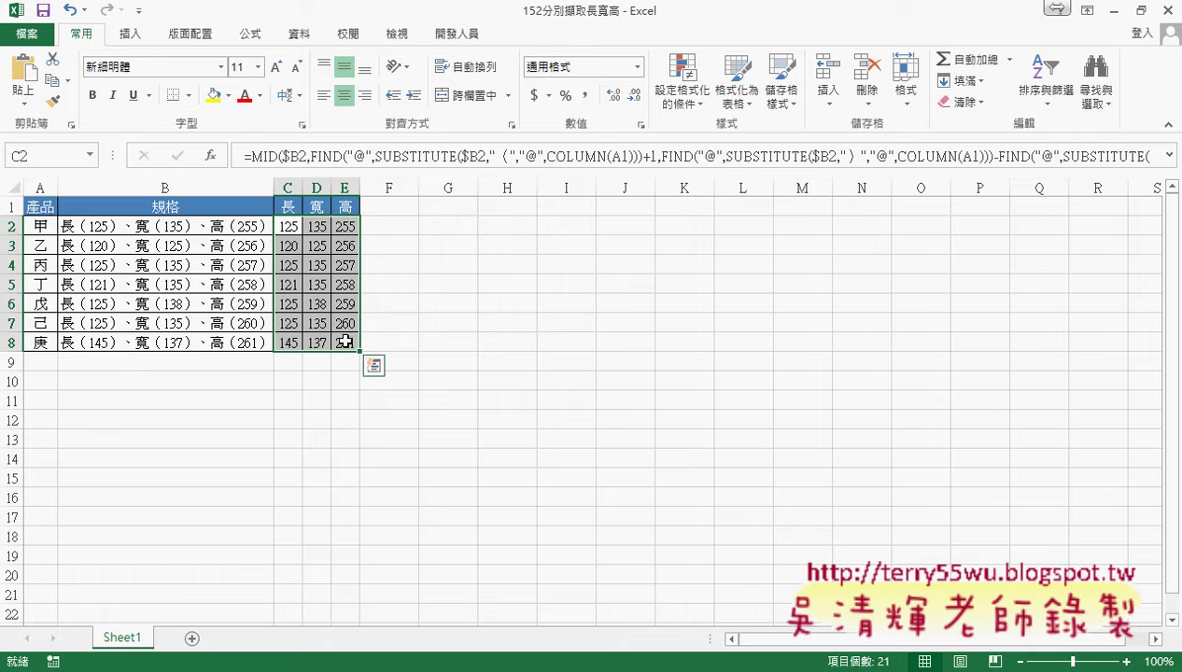
left_click(1171, 157)
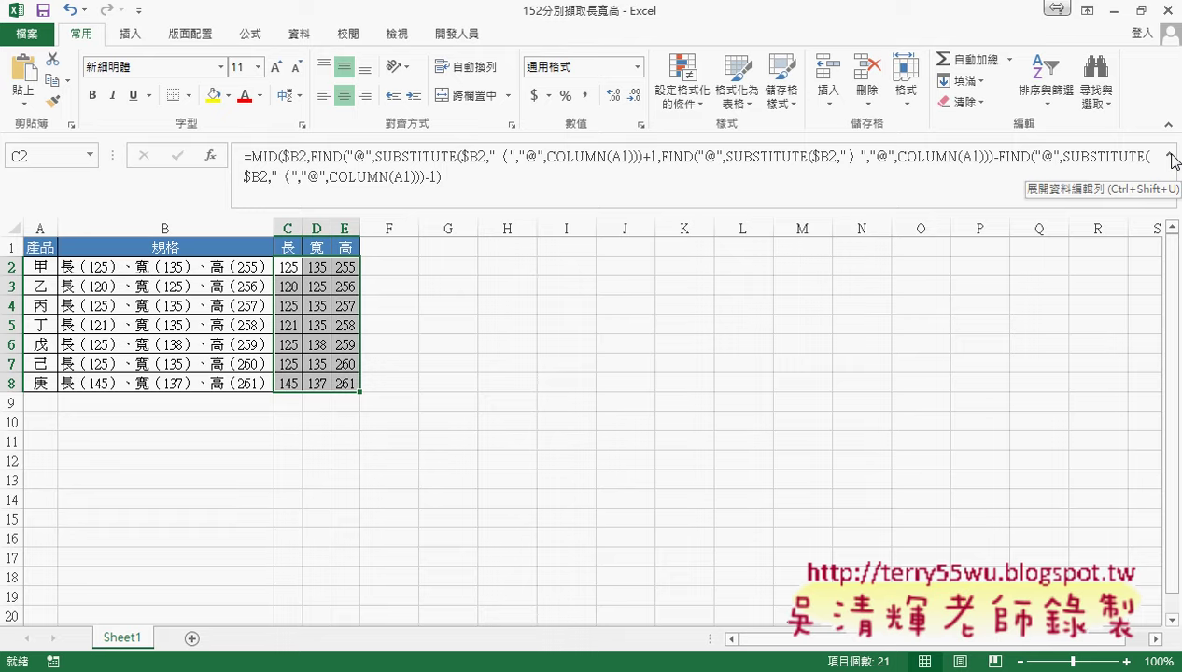
key("Delete")
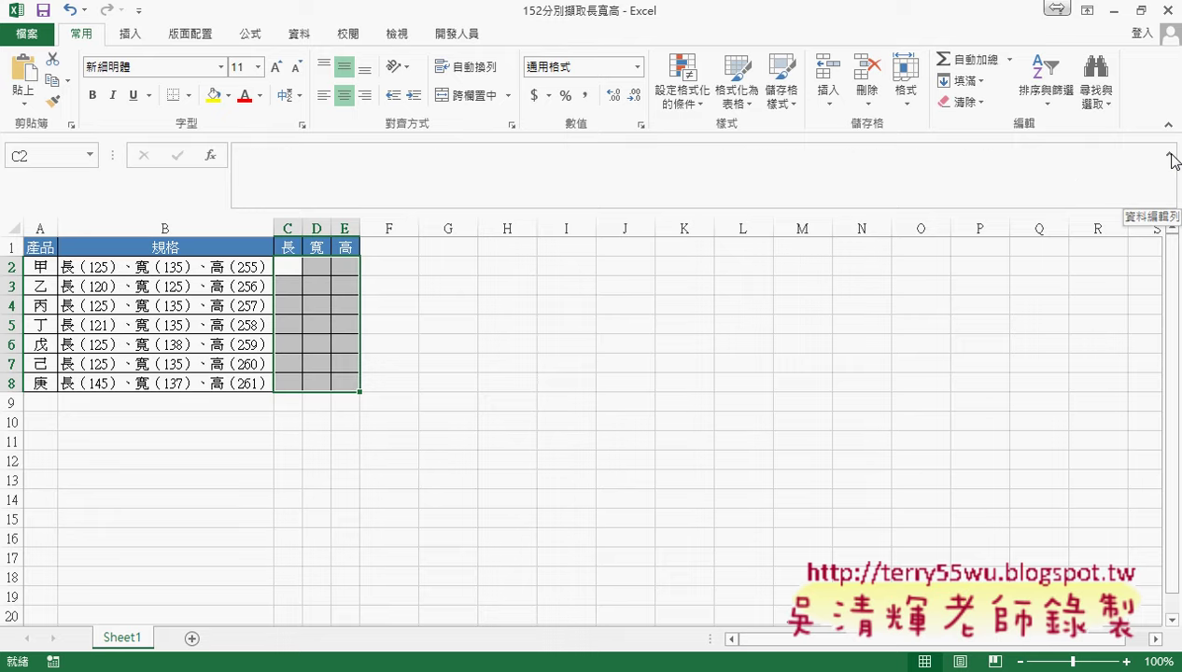
left_click(568, 369)
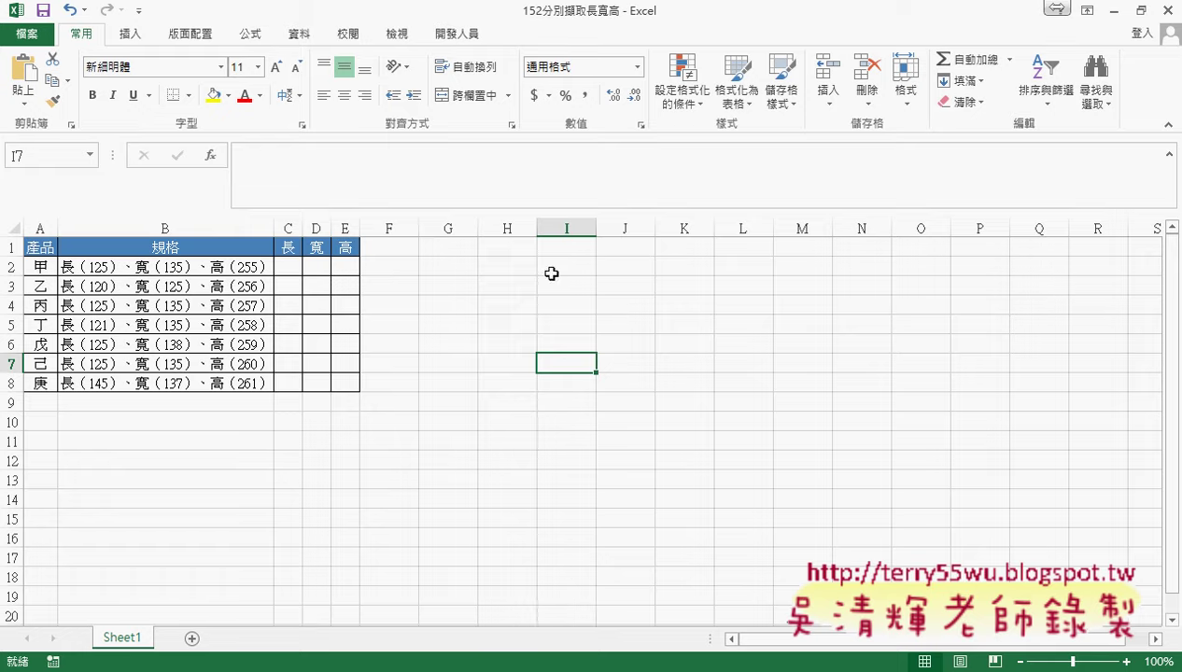
Step: Select the 規格 text in B2:B8 and start a fixed-width Text to Columns split
left_click(1169, 155)
mouse_move(214, 234)
left_mouse_down()
mouse_move(200, 232)
mouse_move(200, 347)
left_mouse_up()
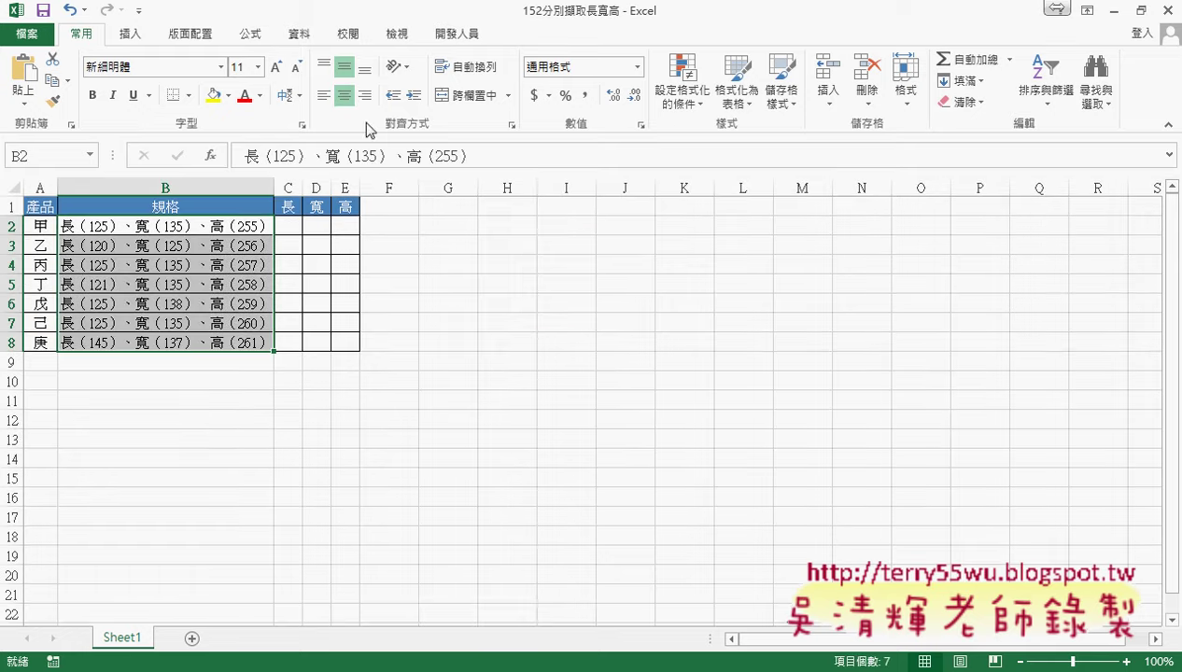
left_click(306, 36)
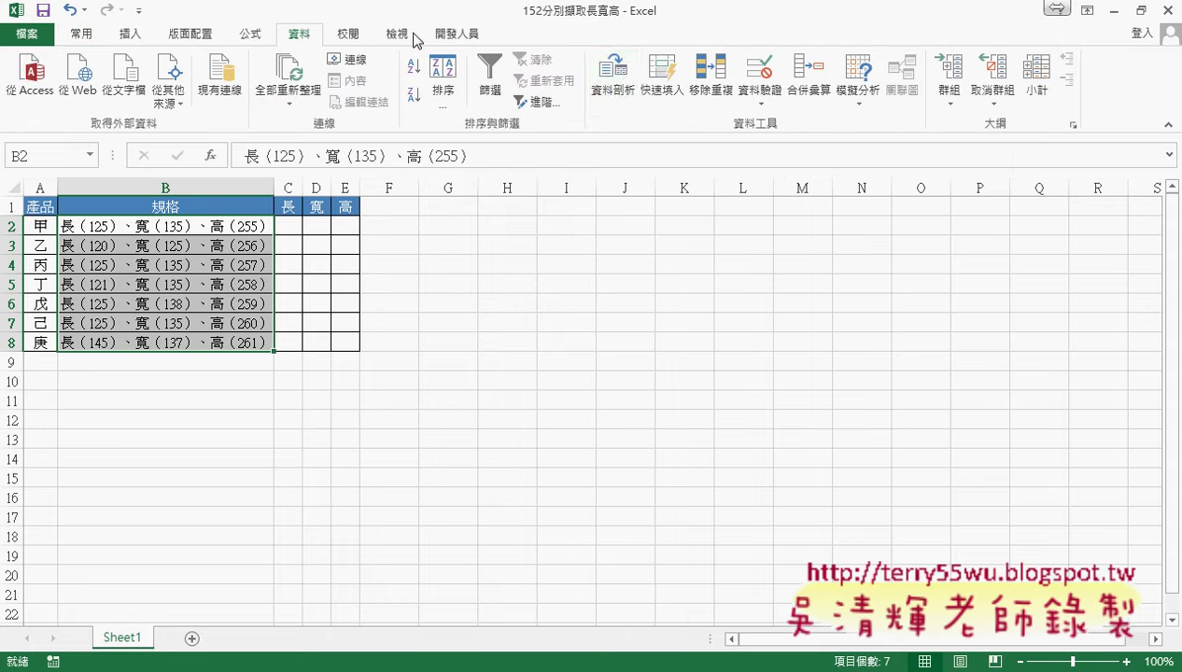
left_click(615, 75)
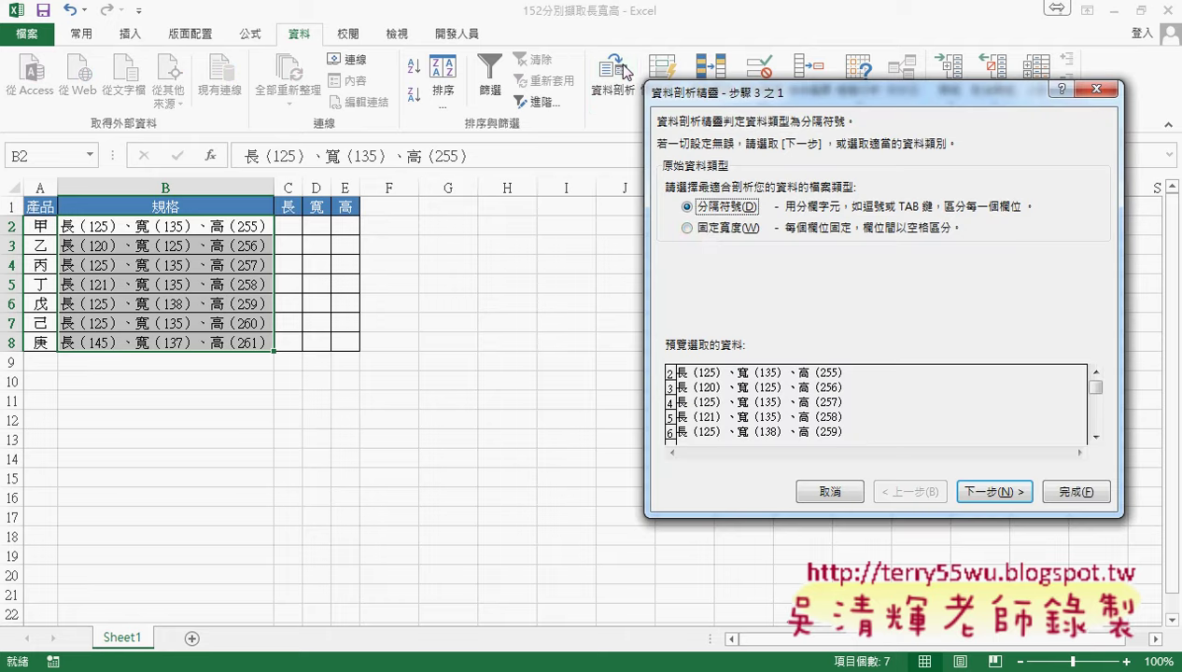
left_click(701, 227)
left_click(994, 491)
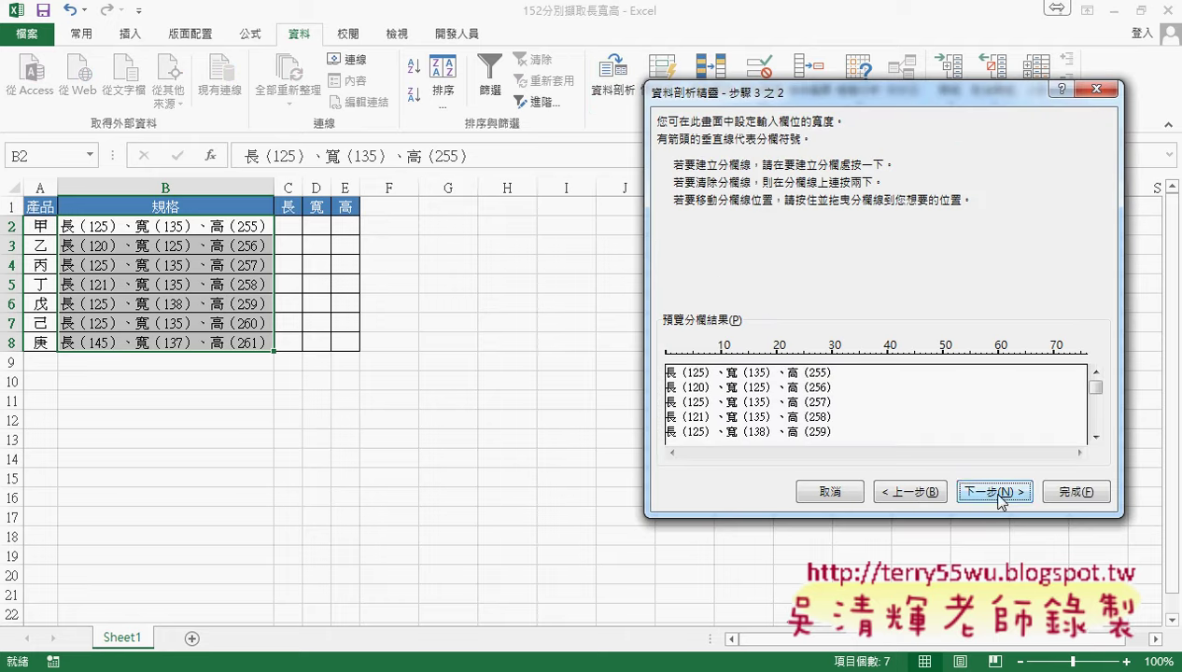
Step: Place column breaks around the 長, 寬 and 高 numbers in the preview
left_click(681, 357)
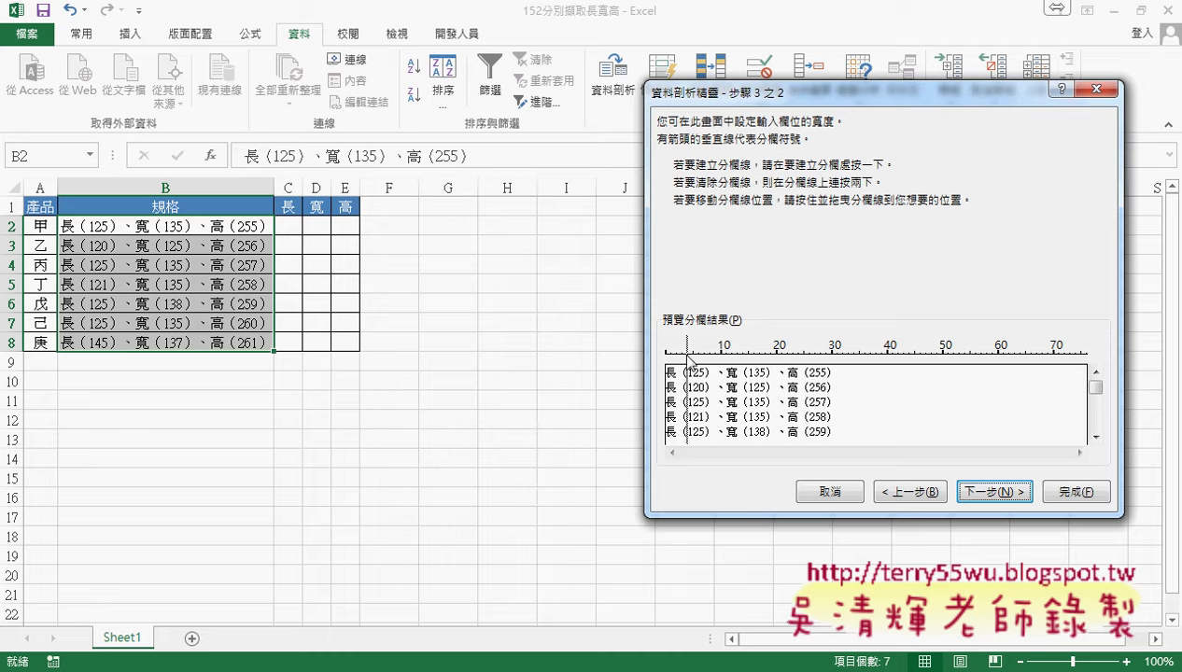
left_click(706, 356)
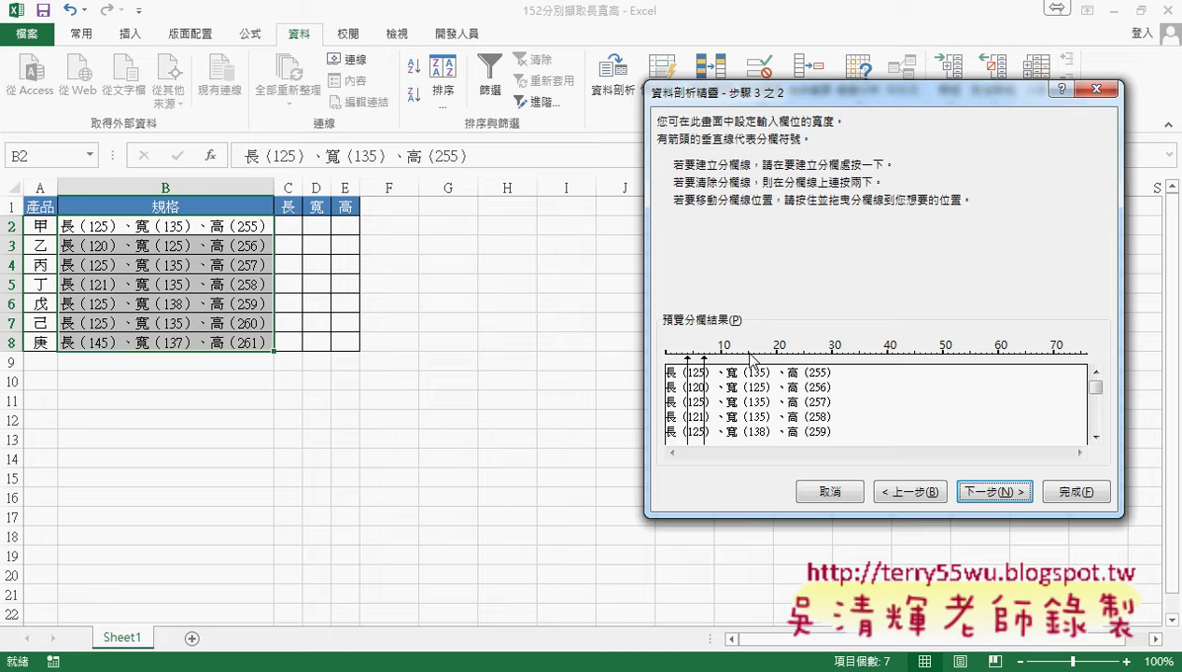
left_click(749, 354)
left_click(765, 354)
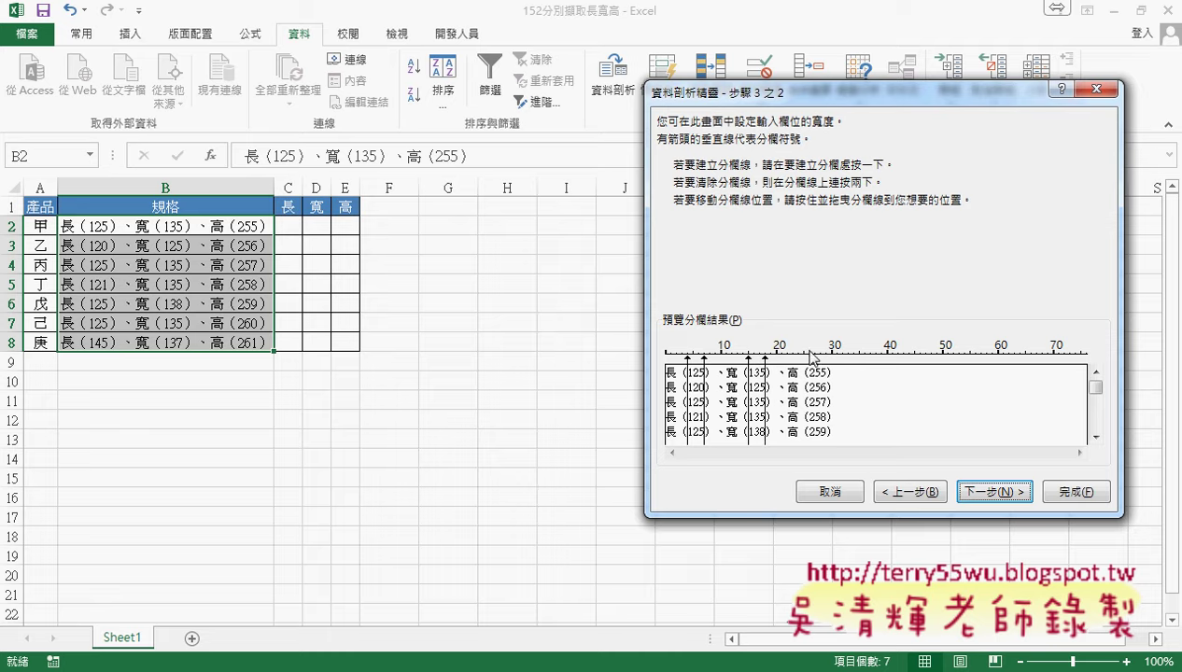
left_click(808, 355)
left_click(826, 355)
Step: Set the 長, 寬, 高 label pieces and trailing bracket to Do not import
left_click(996, 493)
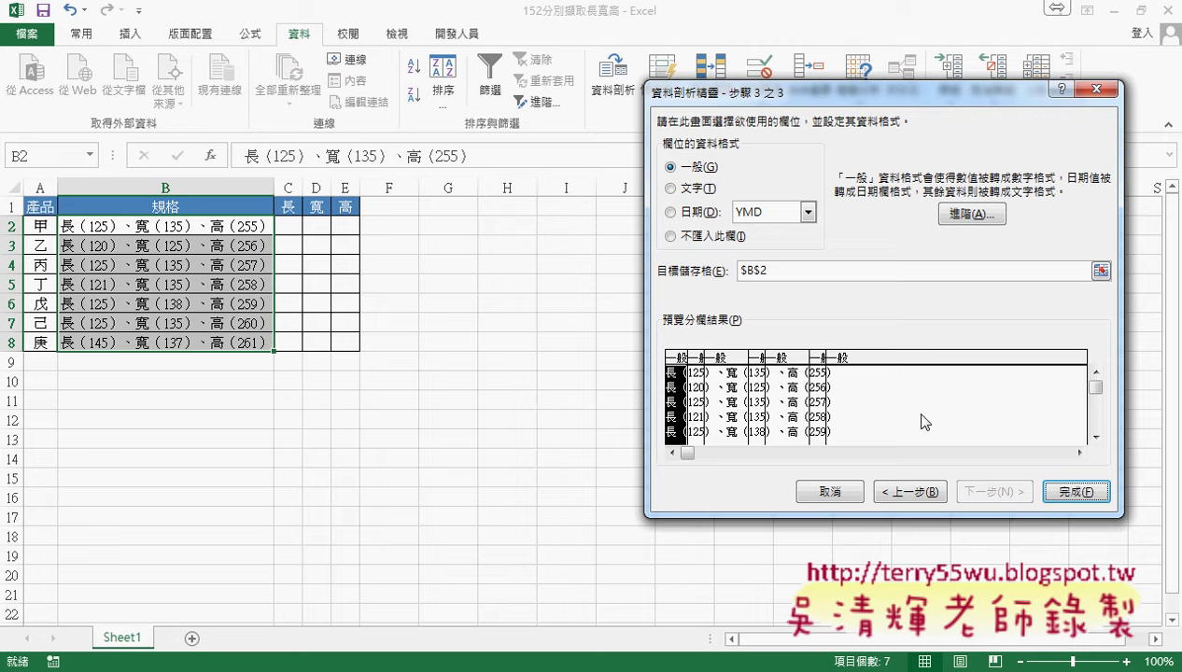
left_click(703, 236)
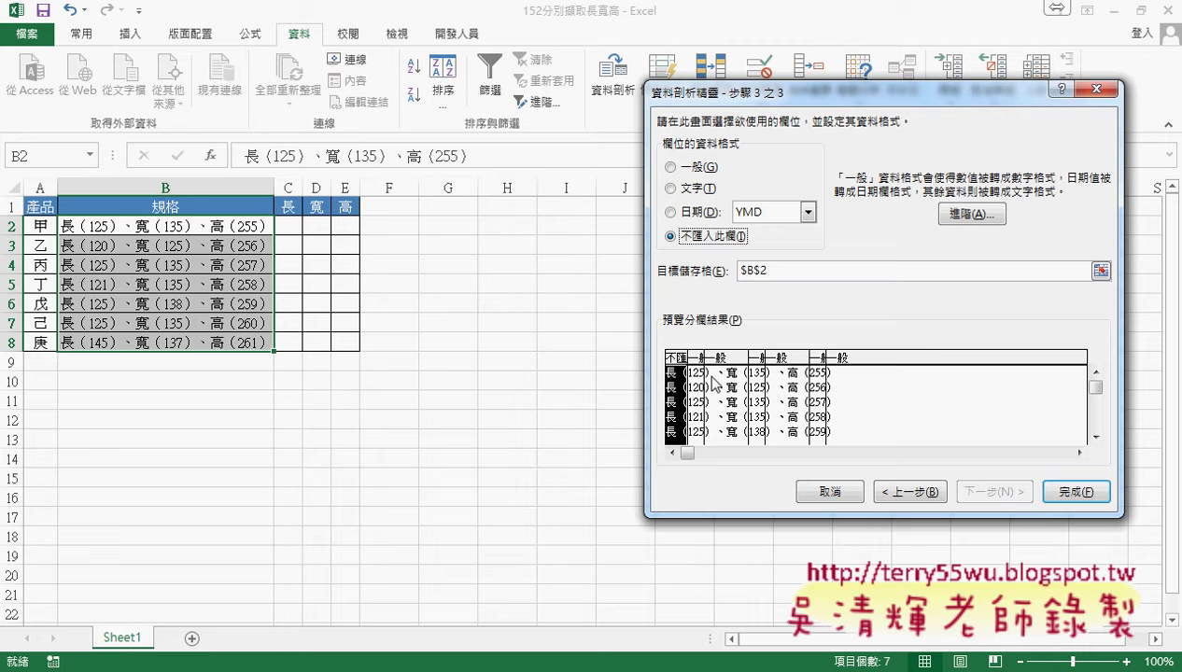
left_click(712, 392)
left_click(681, 241)
left_click(775, 398)
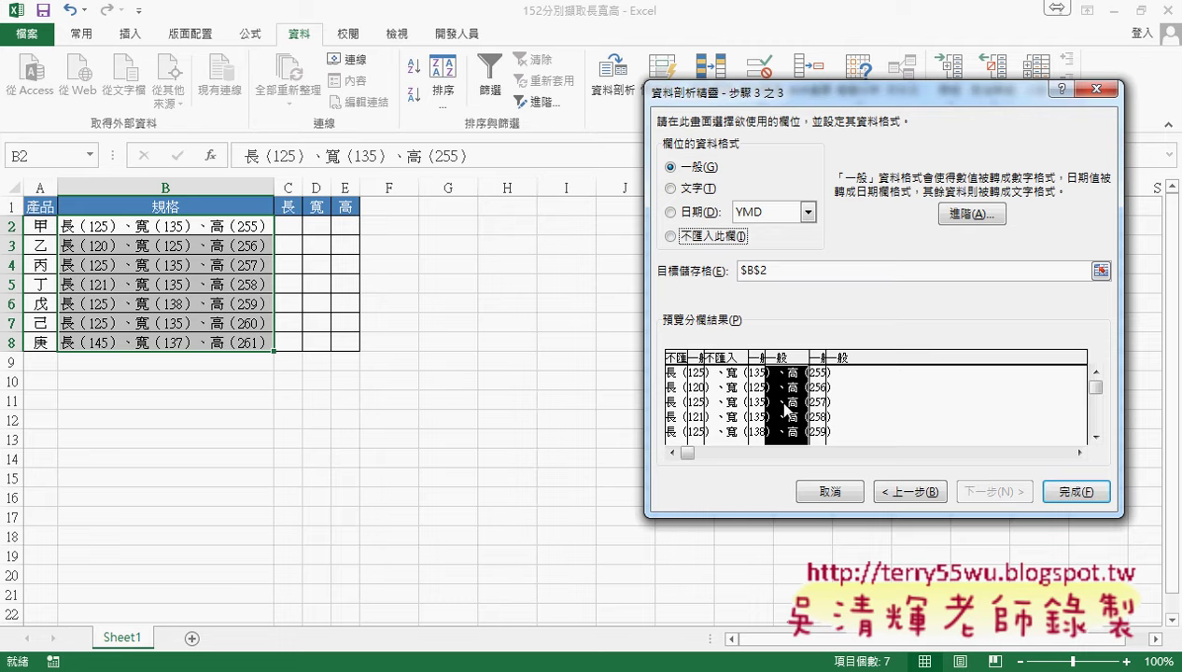
left_click(678, 238)
left_click(828, 407)
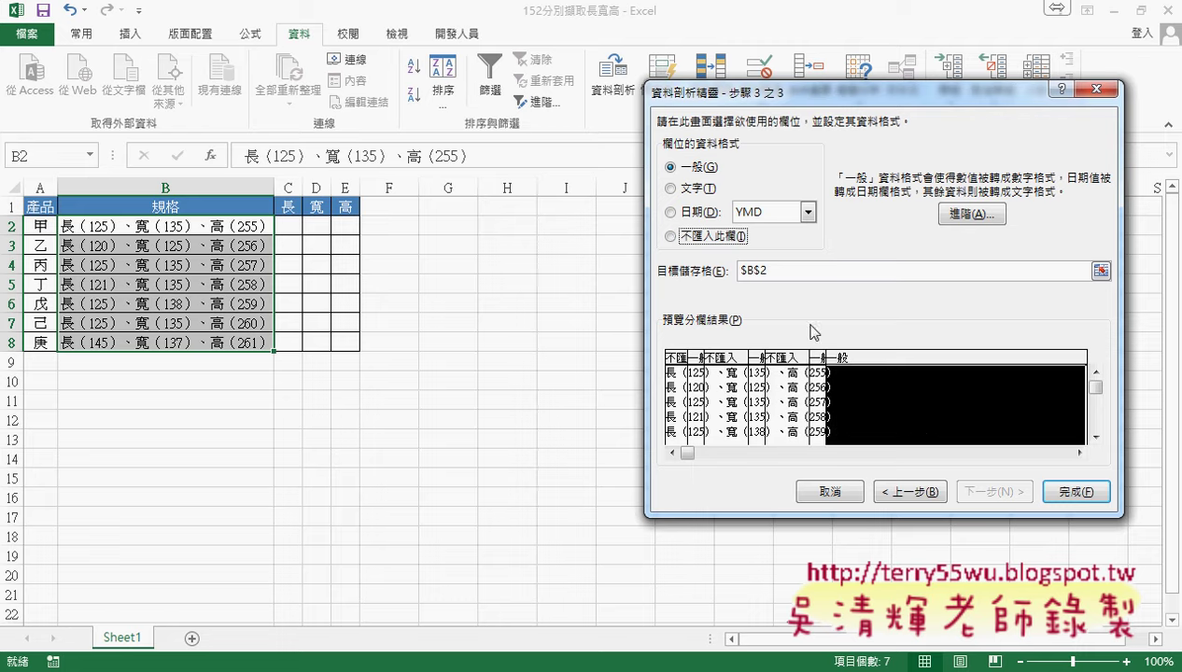
left_click(738, 240)
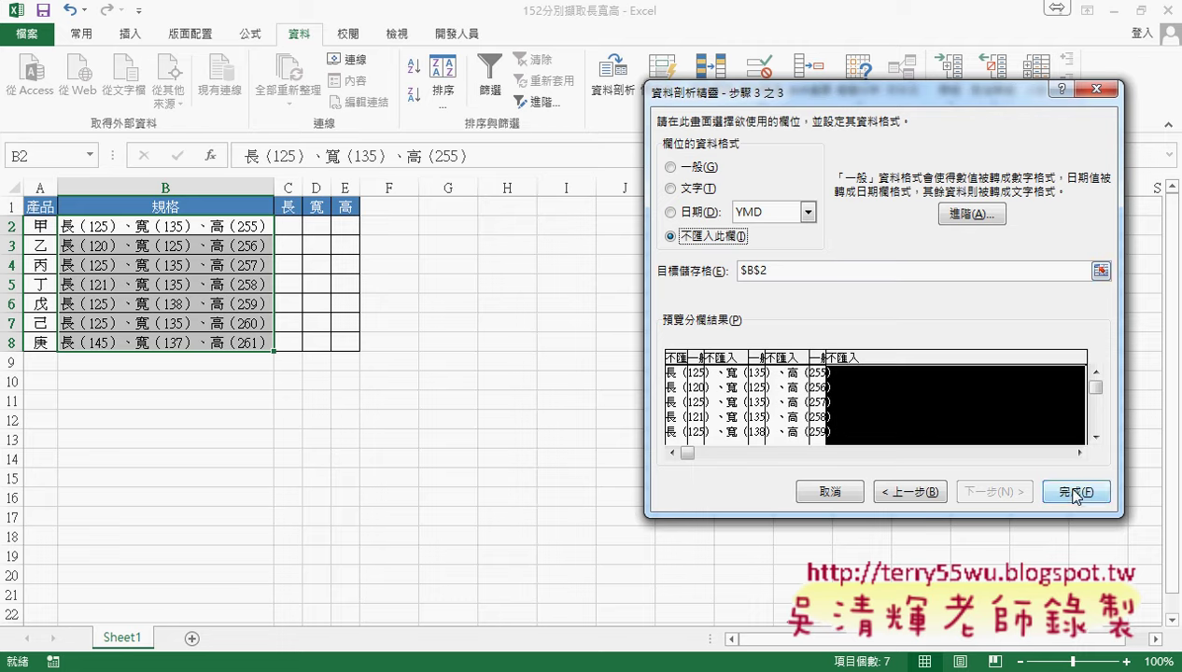
Step: Set the split destination to $C$2 and finish
left_click(761, 271)
left_click_drag(764, 271, 724, 271)
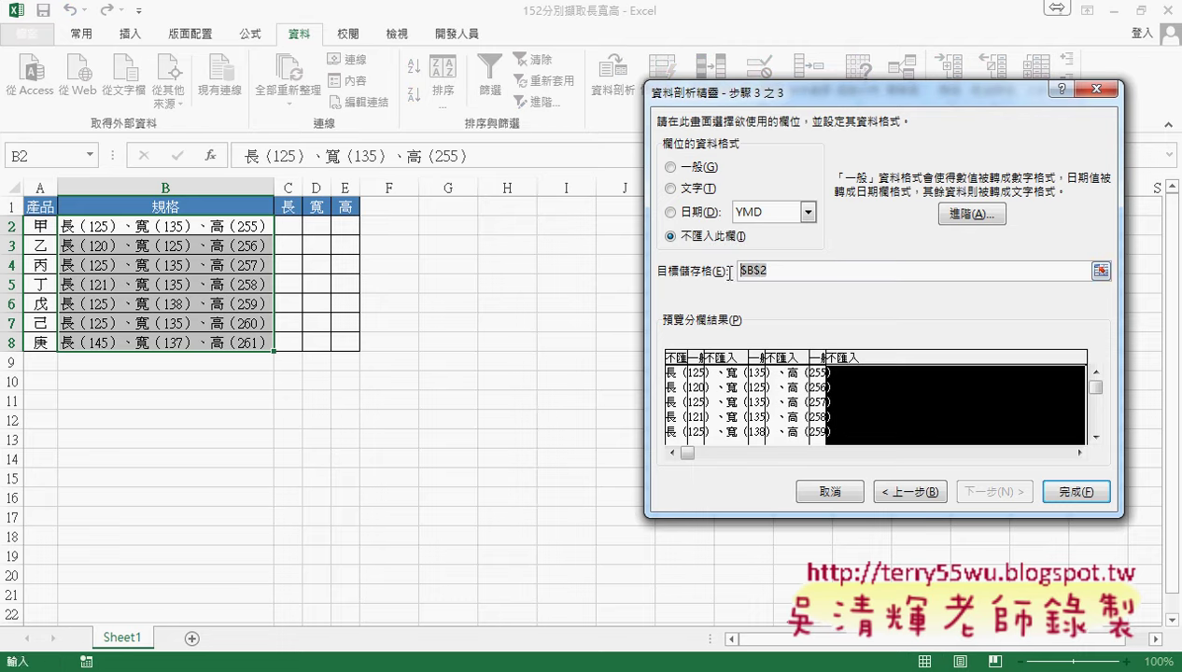
left_click(300, 226)
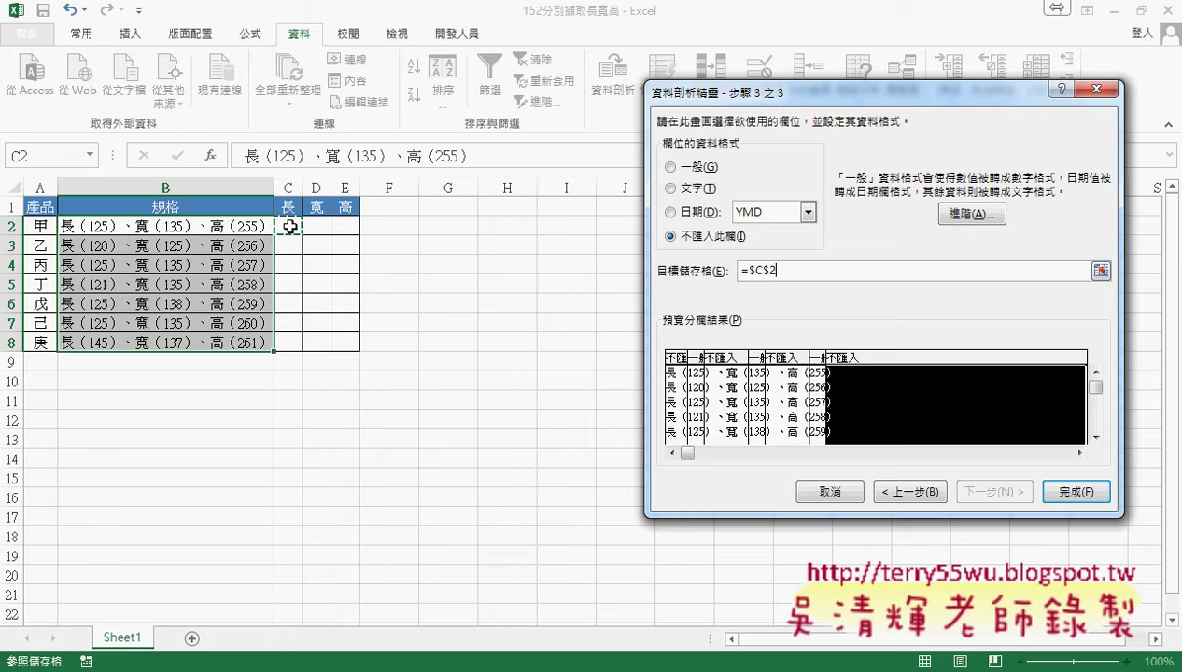
left_click(1094, 493)
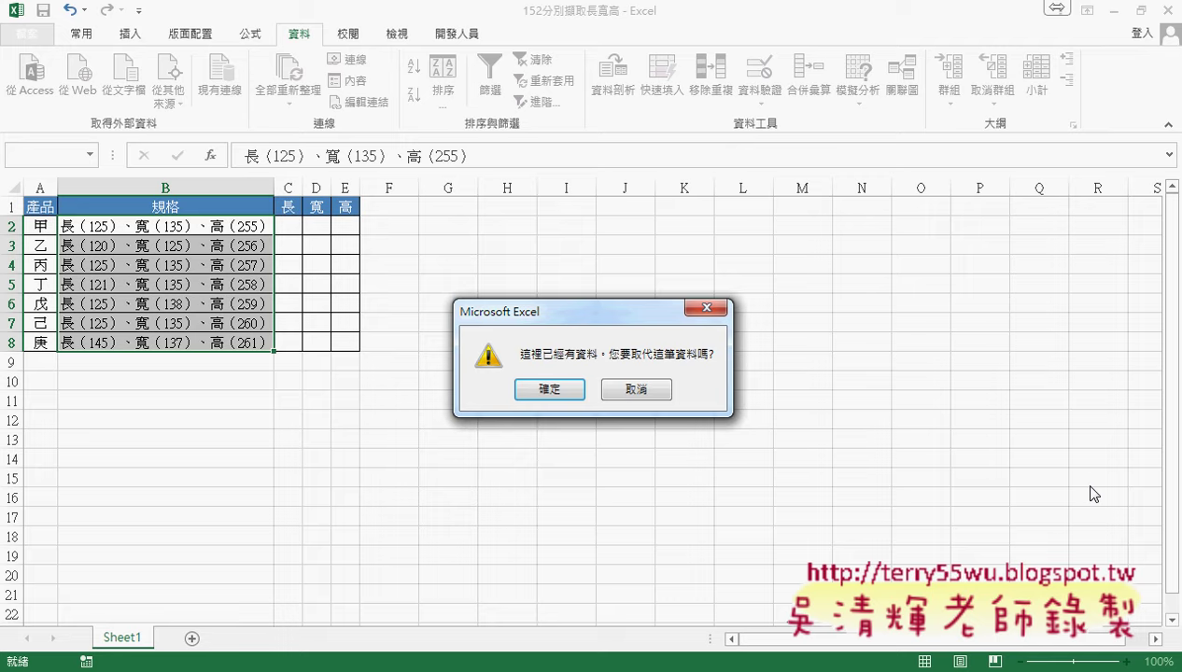
Step: Confirm replacing the data in C2:E8, then bring the Google Drive window forward
left_click(551, 391)
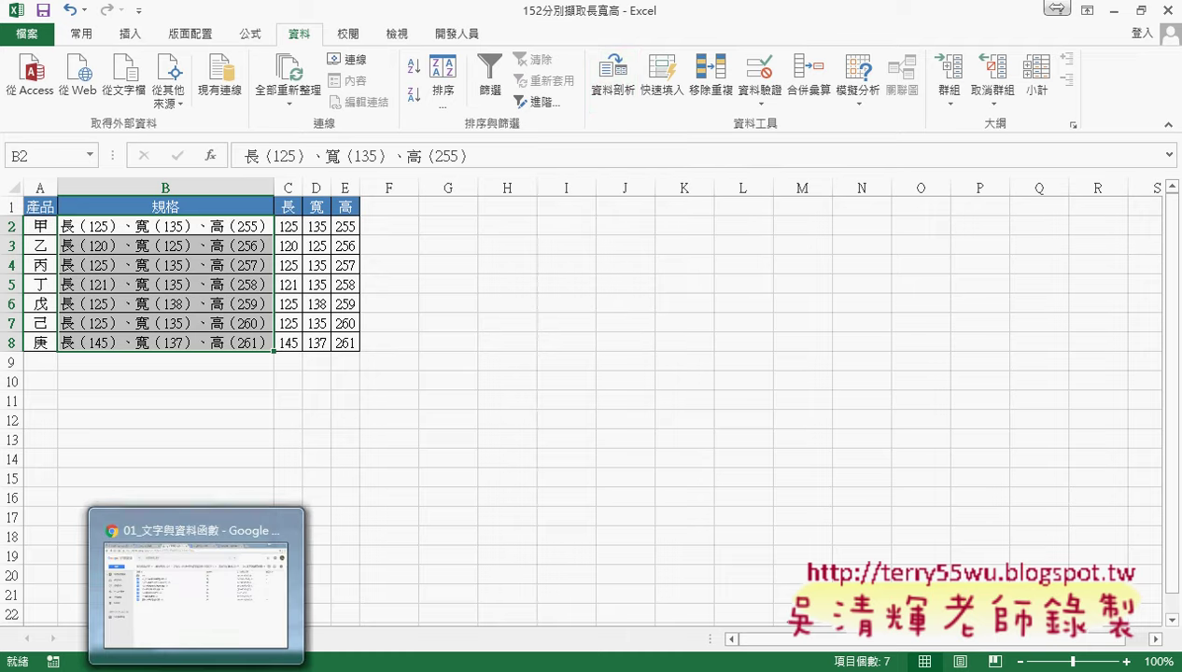
left_click(187, 569)
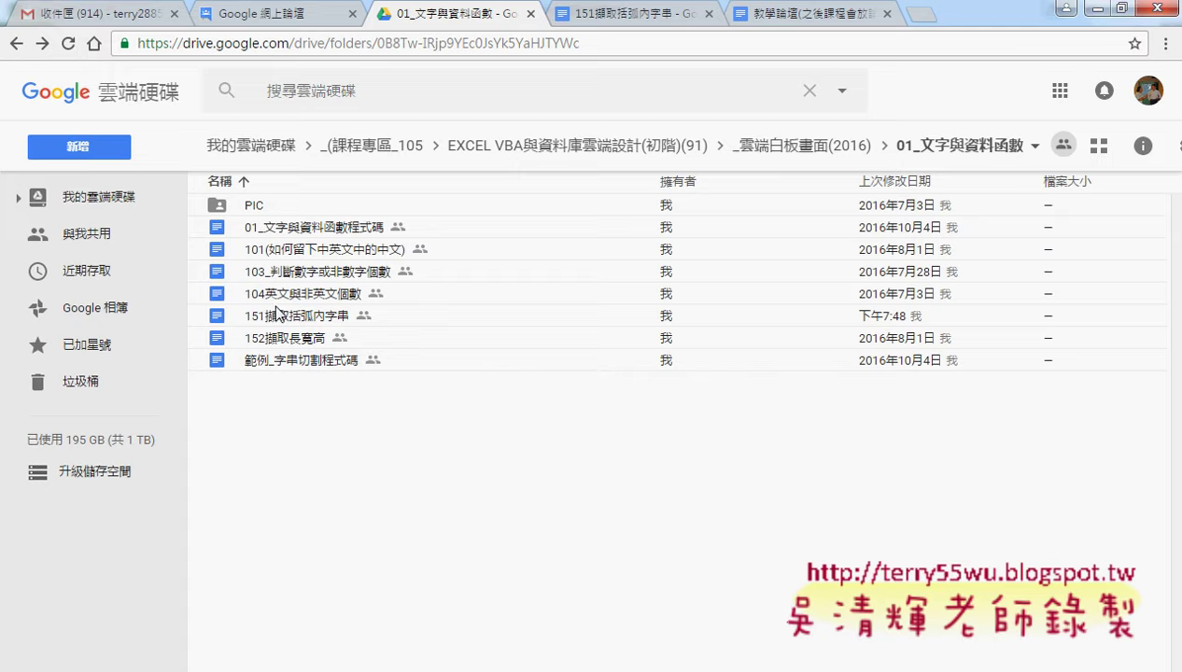
Step: Open the 152擷取長寬高 document and scroll through its formulas
double_click(272, 337)
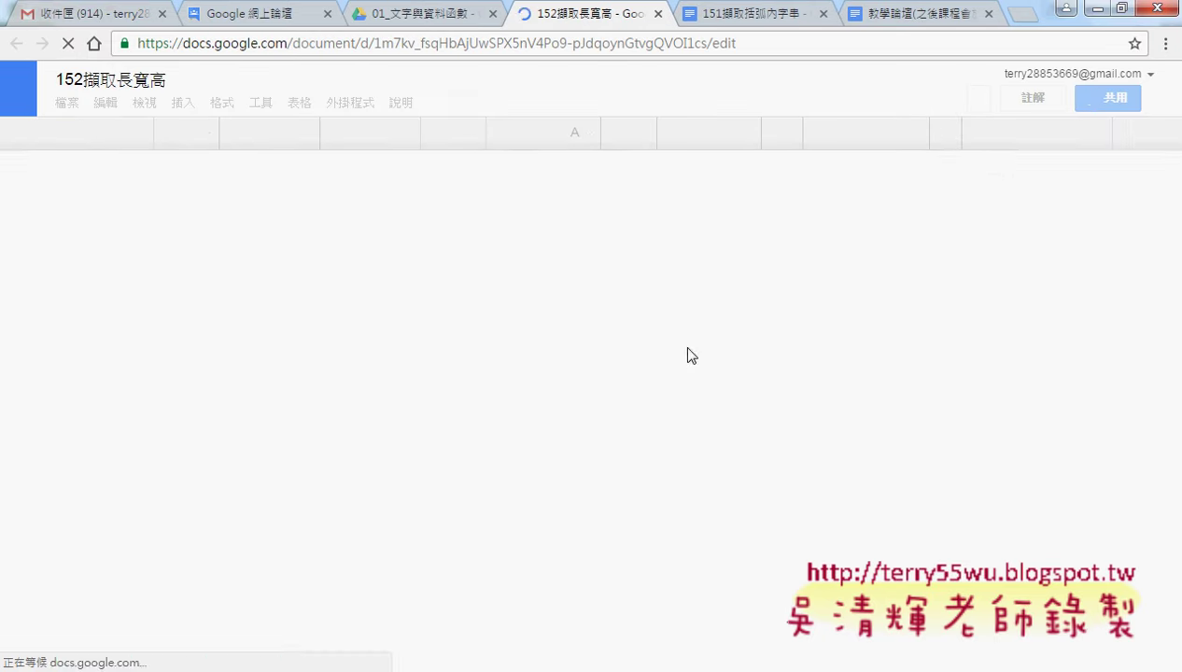
scroll(712, 378, "down", 1)
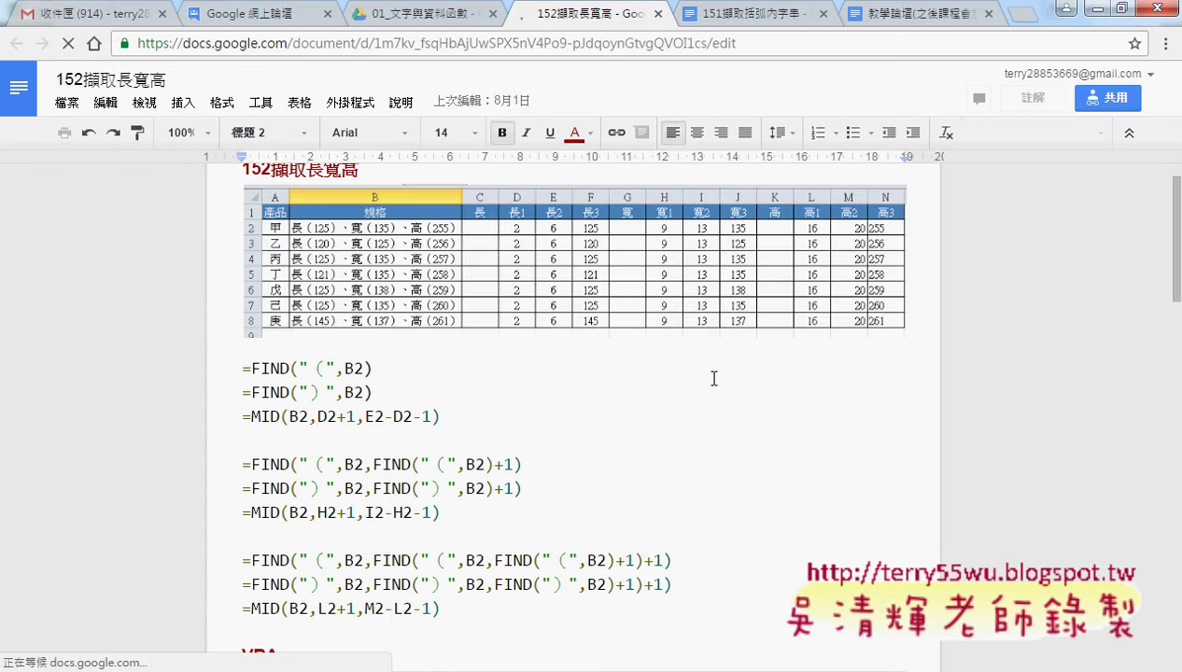
scroll(711, 377, "down", 2)
scroll(362, 272, "down", 1)
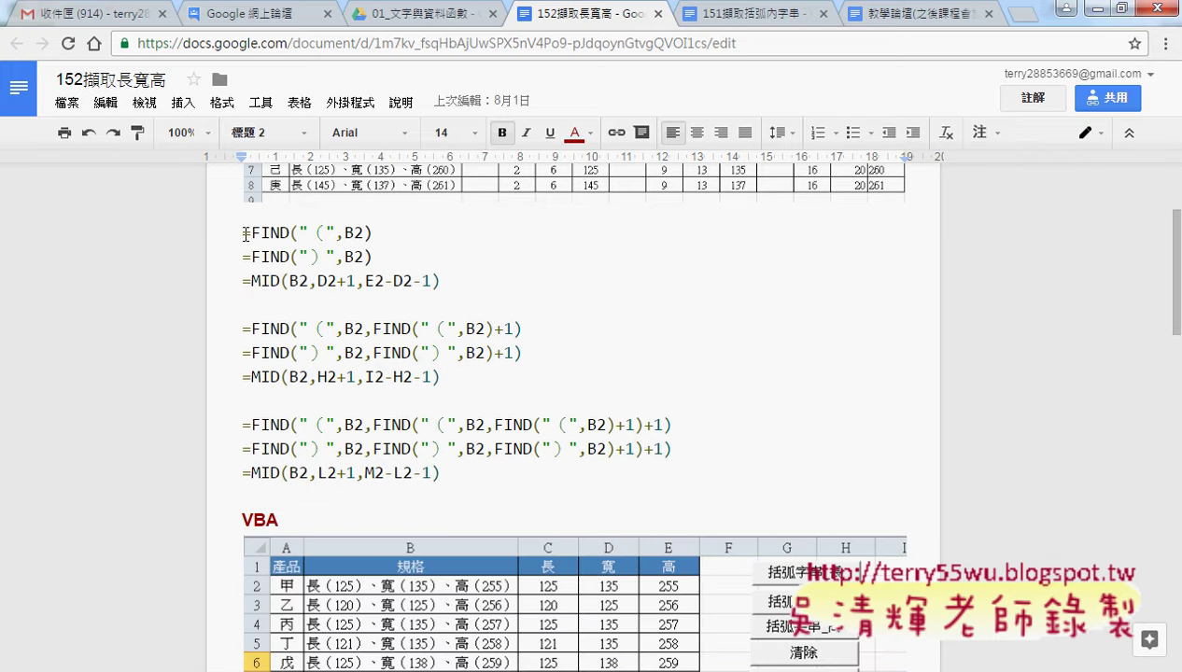
scroll(458, 261, "up", 1)
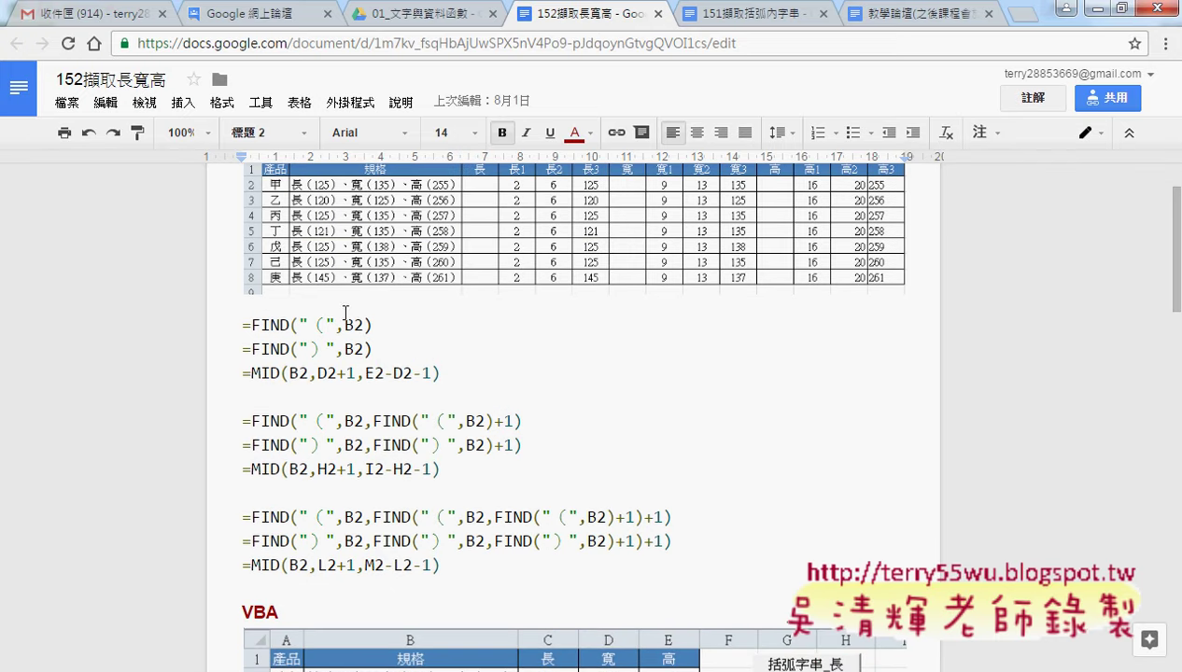
Step: Highlight the nested FIND terms and the final +1 in the MID formulas
left_click_drag(233, 373, 473, 374)
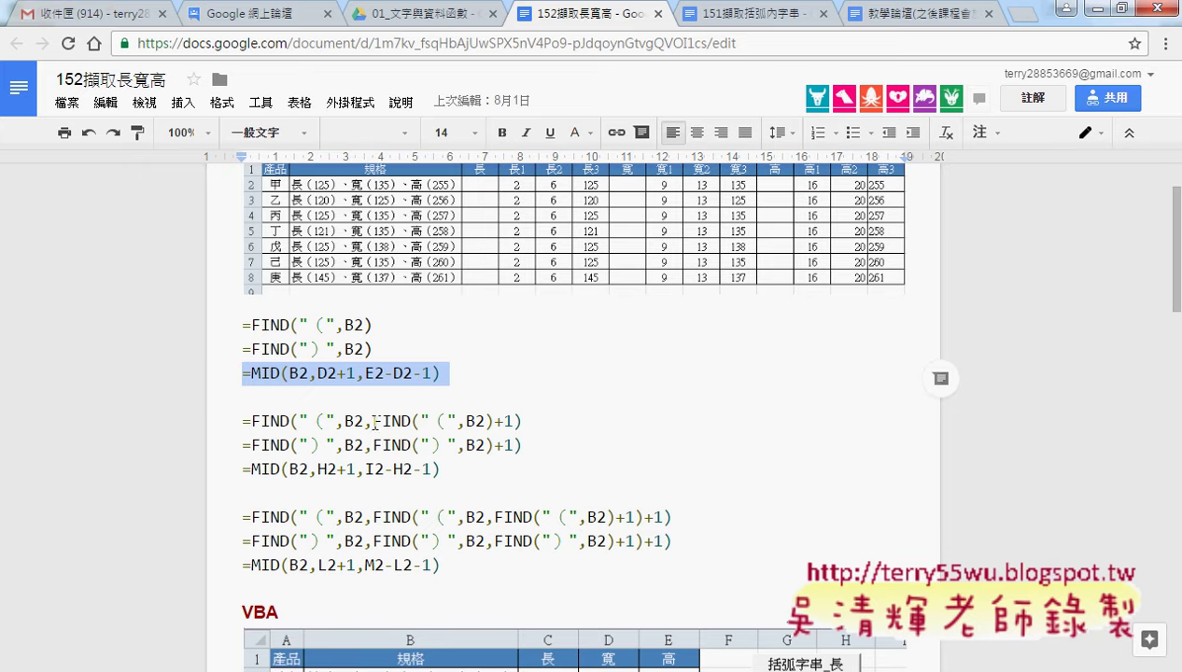
left_click_drag(513, 421, 373, 421)
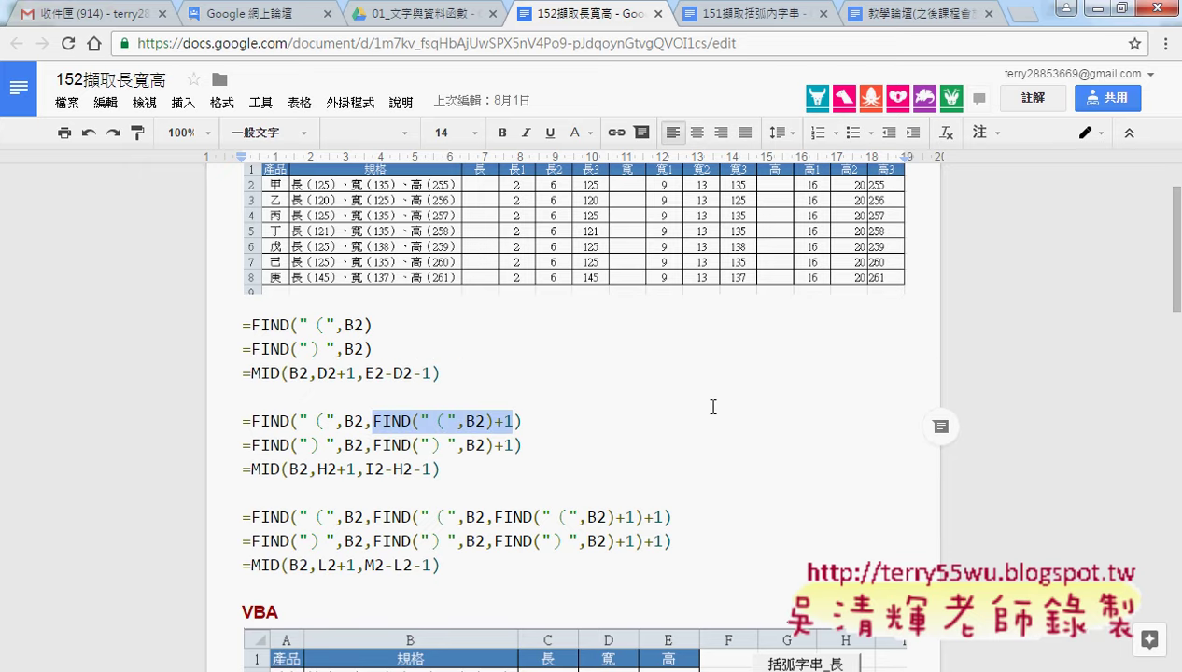
scroll(713, 407, "down", 1)
left_click_drag(494, 424, 636, 425)
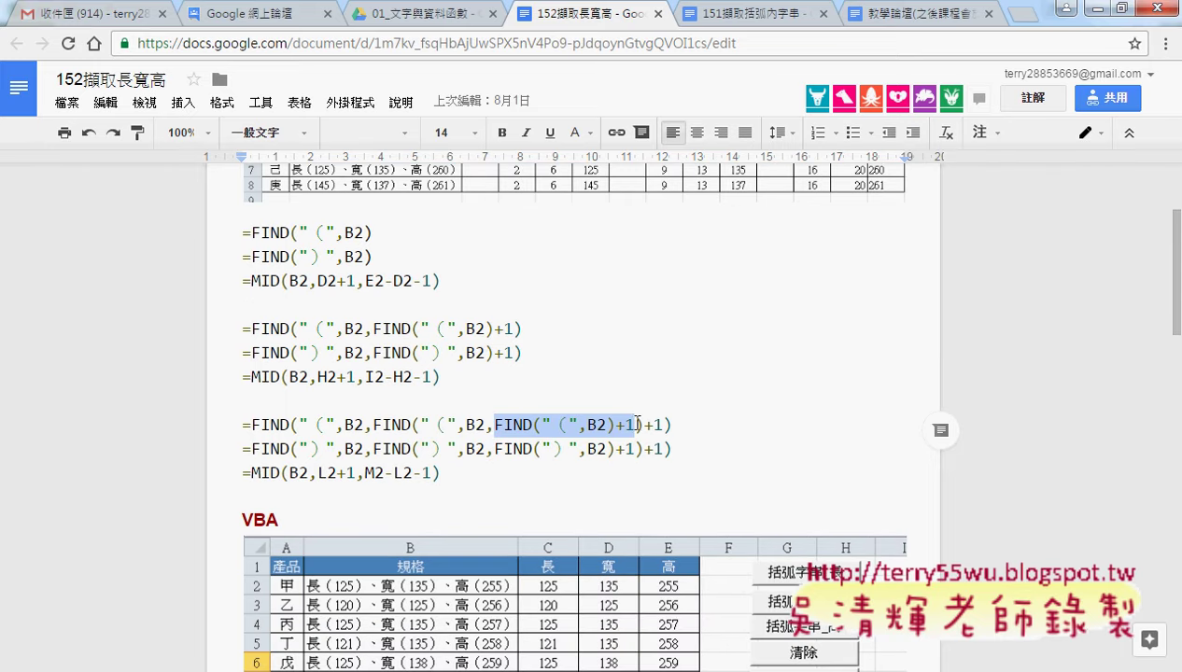
left_click_drag(371, 425, 663, 425)
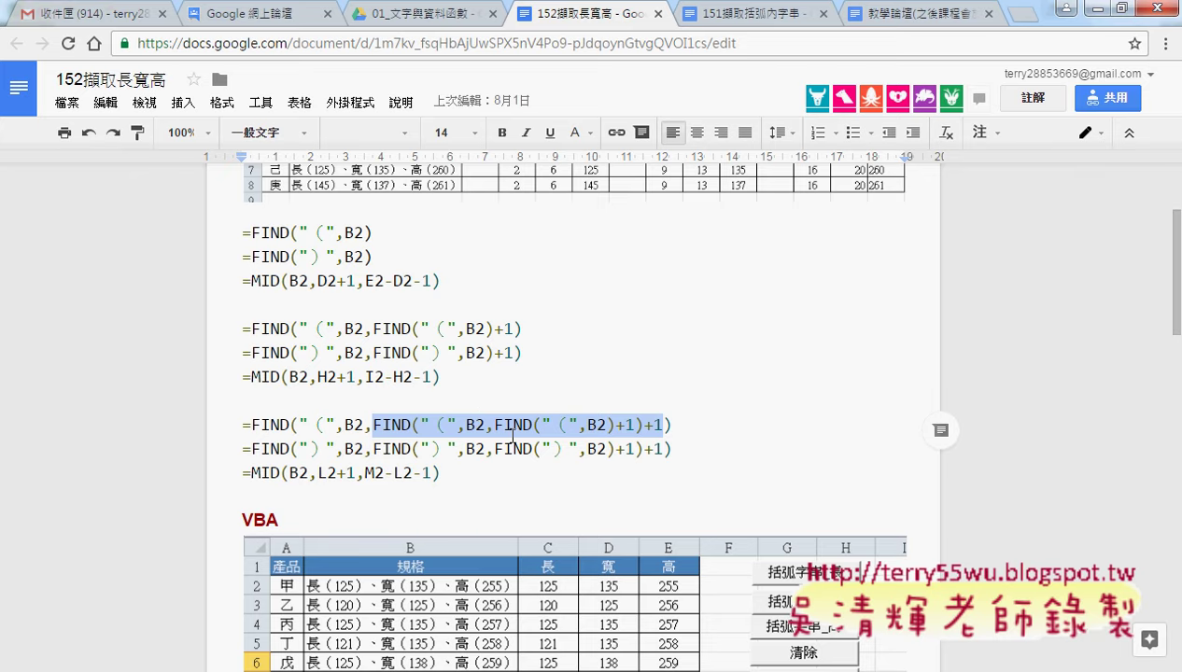
left_click(669, 426)
left_click_drag(644, 425, 658, 421)
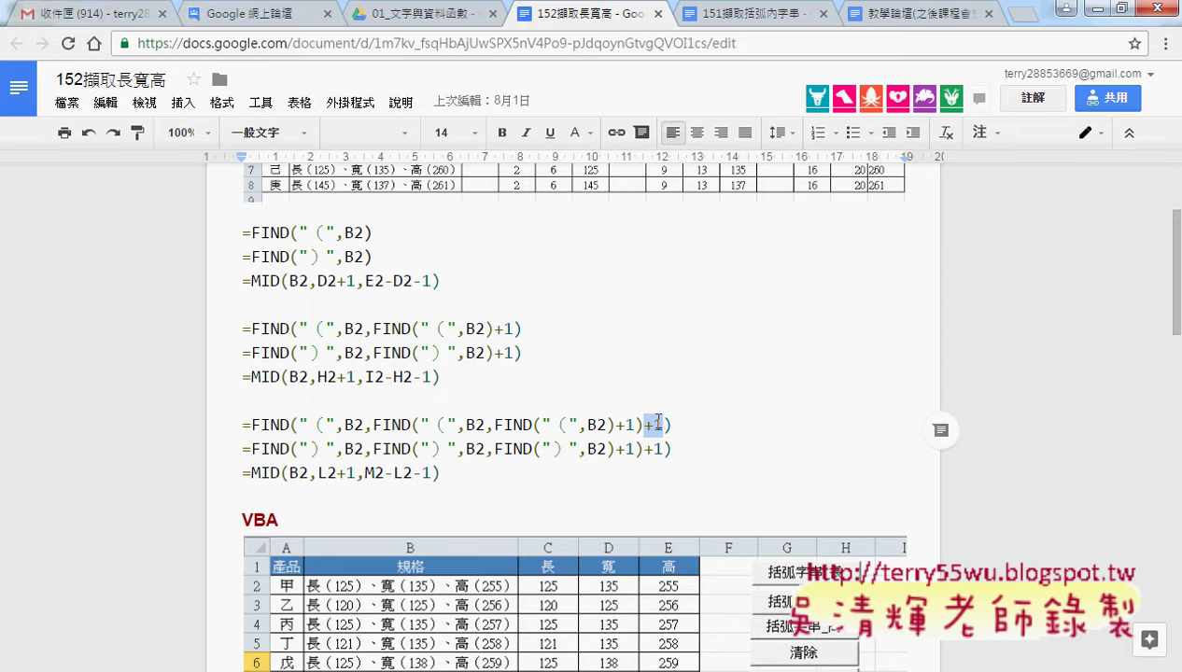
scroll(691, 439, "down", 2)
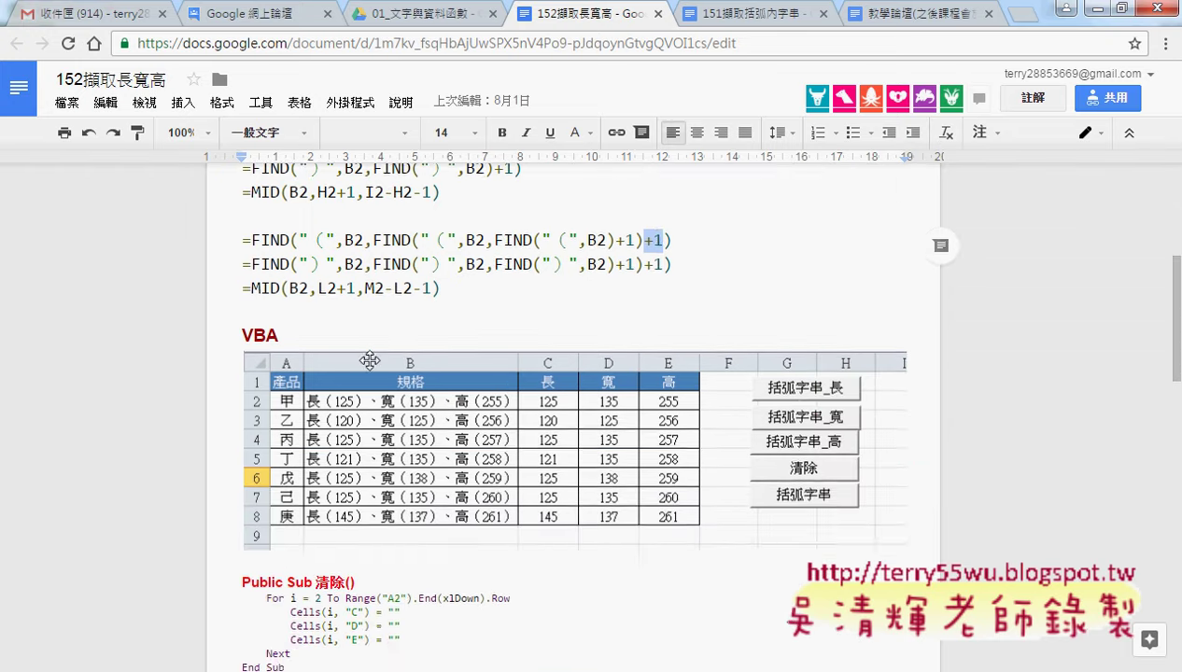
Step: Scroll through the VBA subs, highlight InStr, and bring the 01文字與資料函數 folder forward
scroll(383, 392, "down", 1)
scroll(404, 417, "down", 2)
scroll(593, 511, "down", 1)
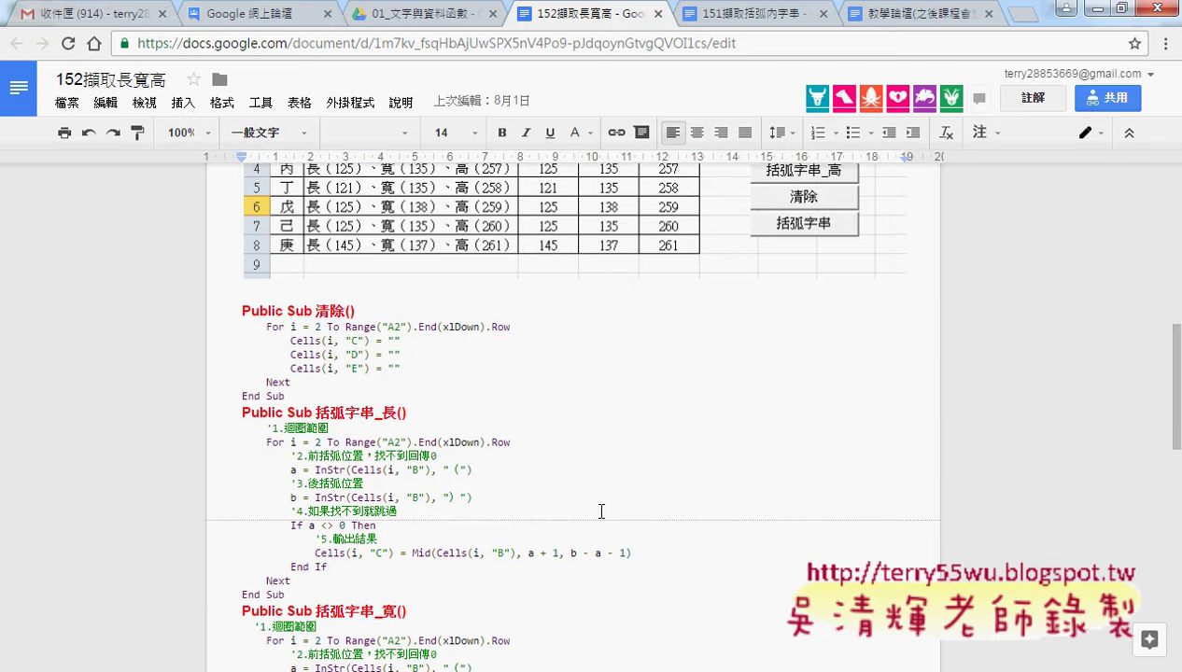
scroll(602, 509, "down", 1)
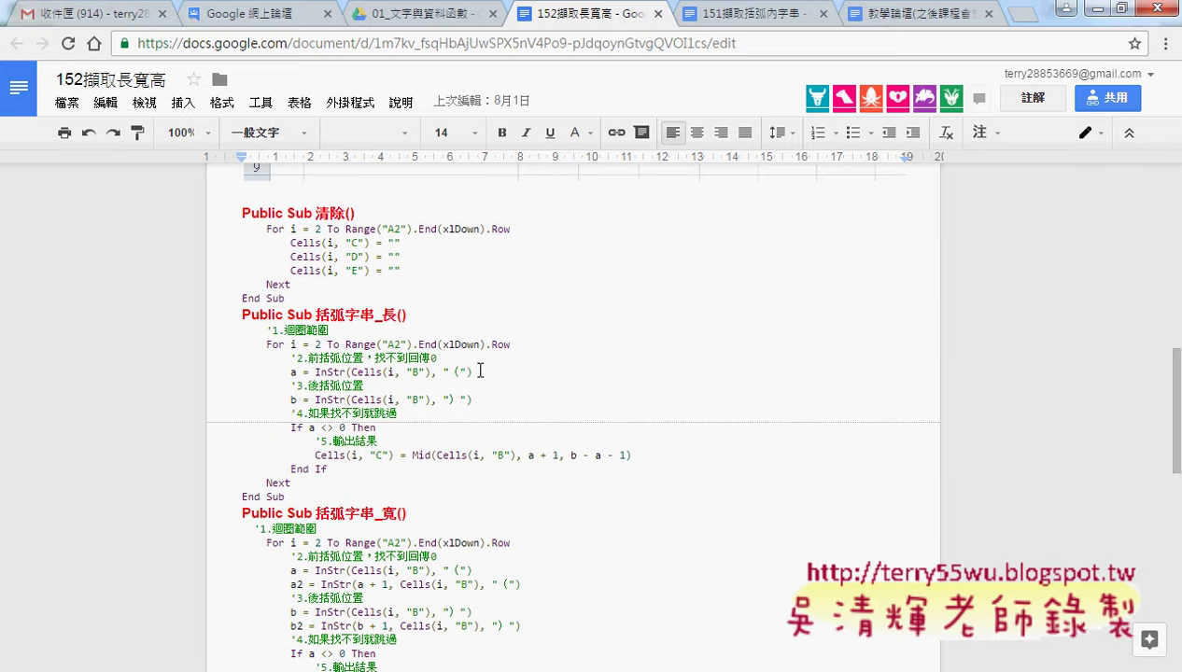
scroll(576, 510, "down", 2)
scroll(576, 510, "down", 1)
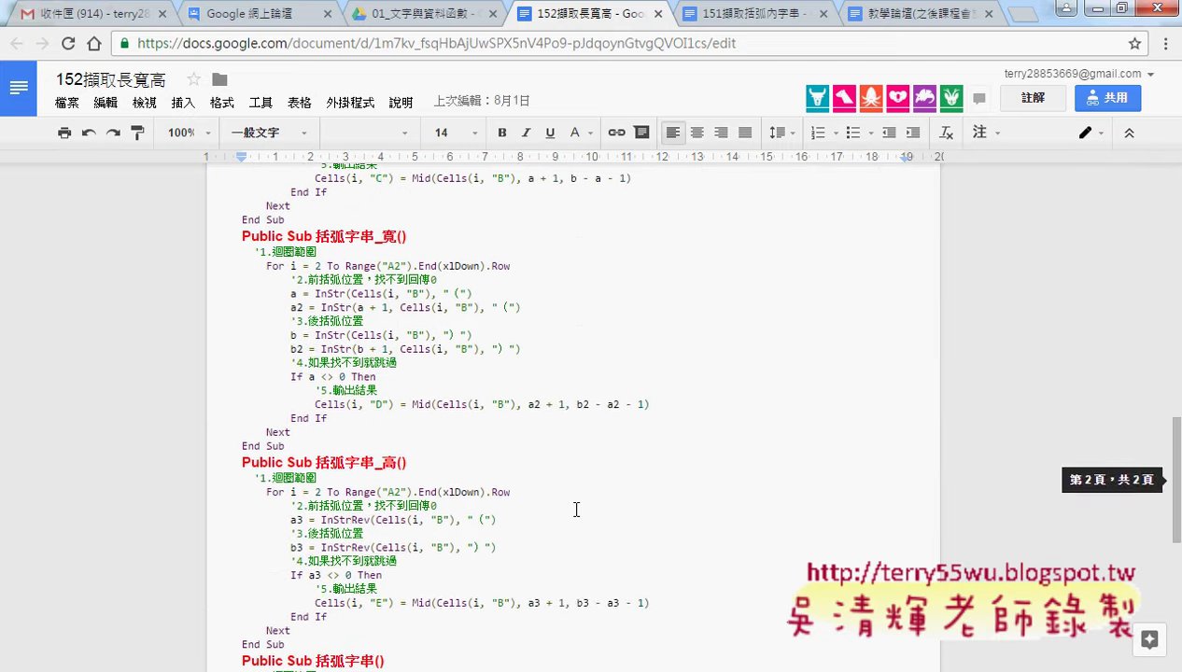
scroll(576, 510, "down", 2)
scroll(576, 510, "down", 1)
scroll(576, 510, "down", 1)
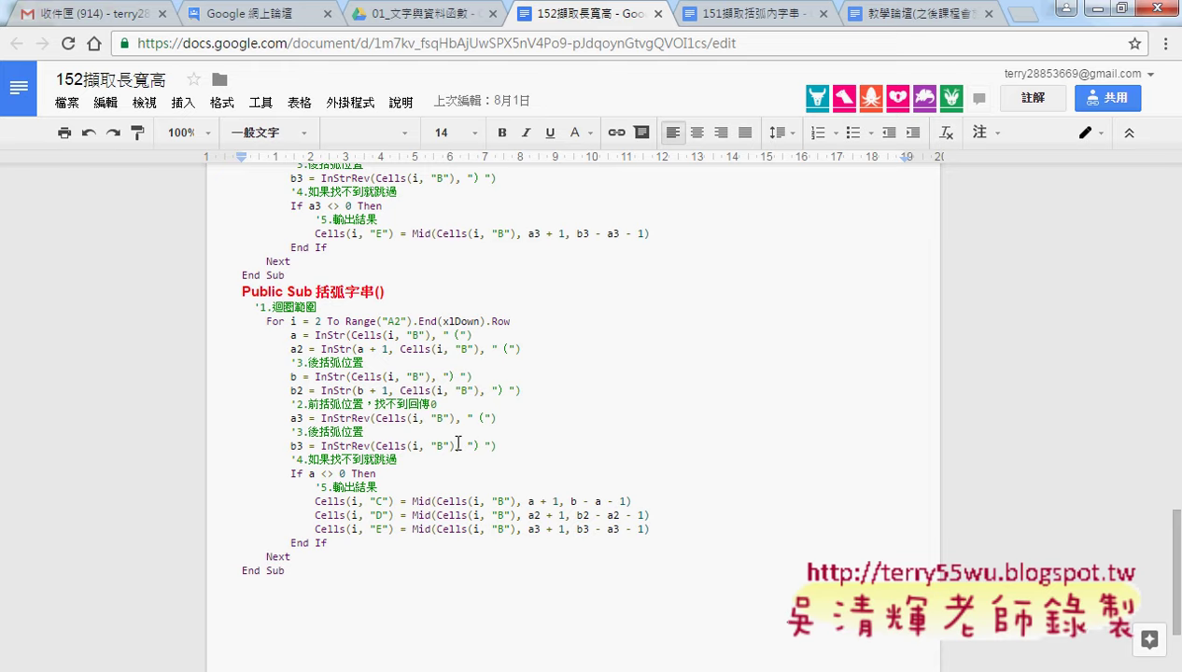
left_click_drag(316, 336, 346, 334)
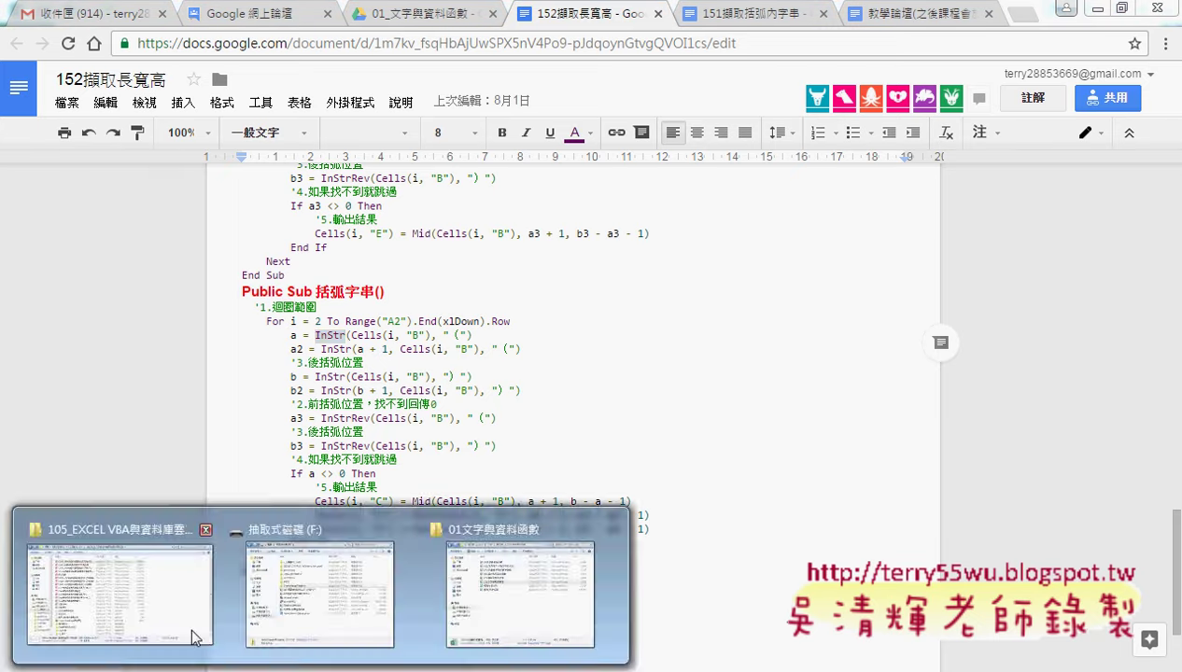
left_click(514, 579)
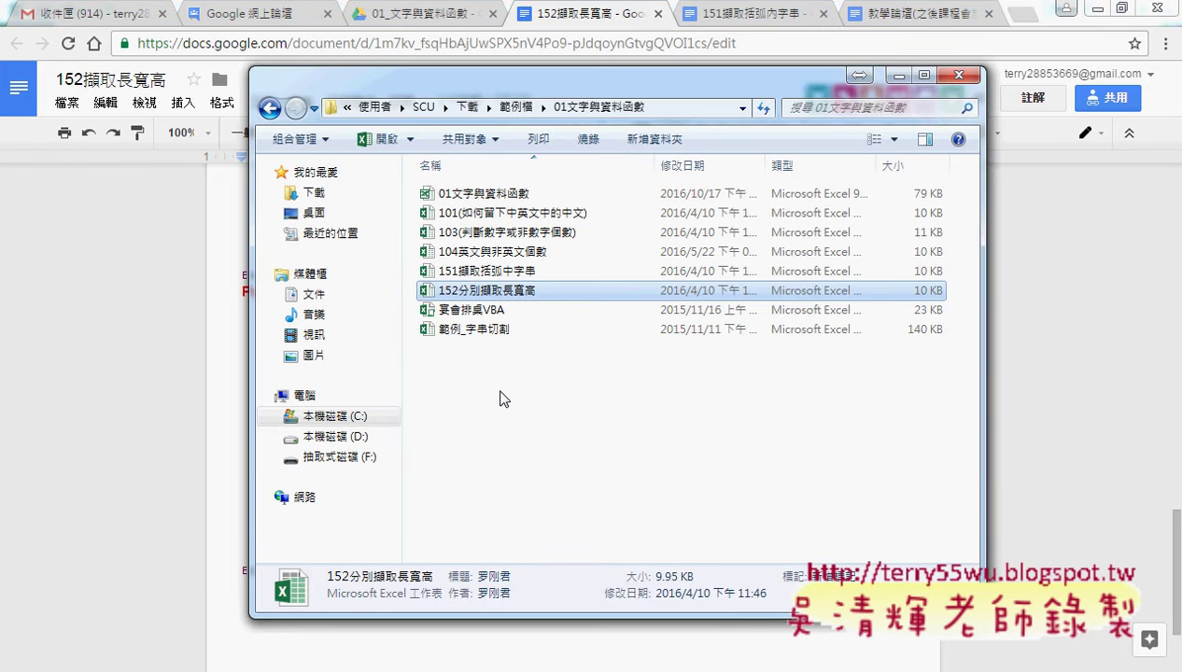
Step: Open 範例_字串切割 in Excel and enable editing
left_click(504, 329)
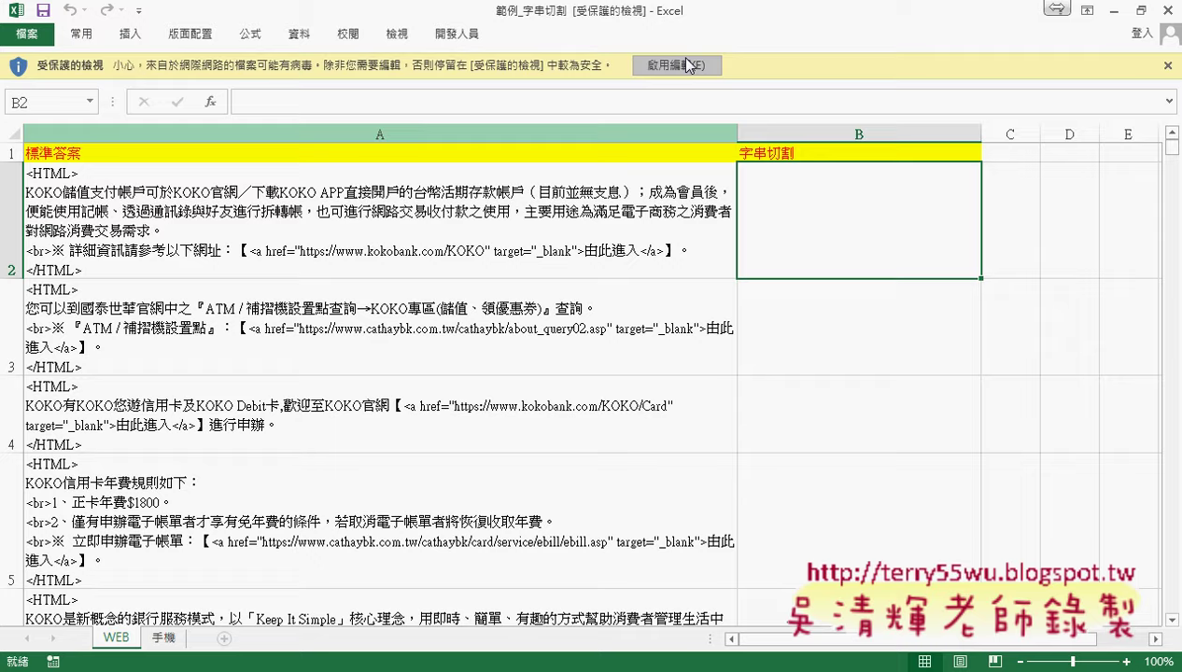
left_click(687, 64)
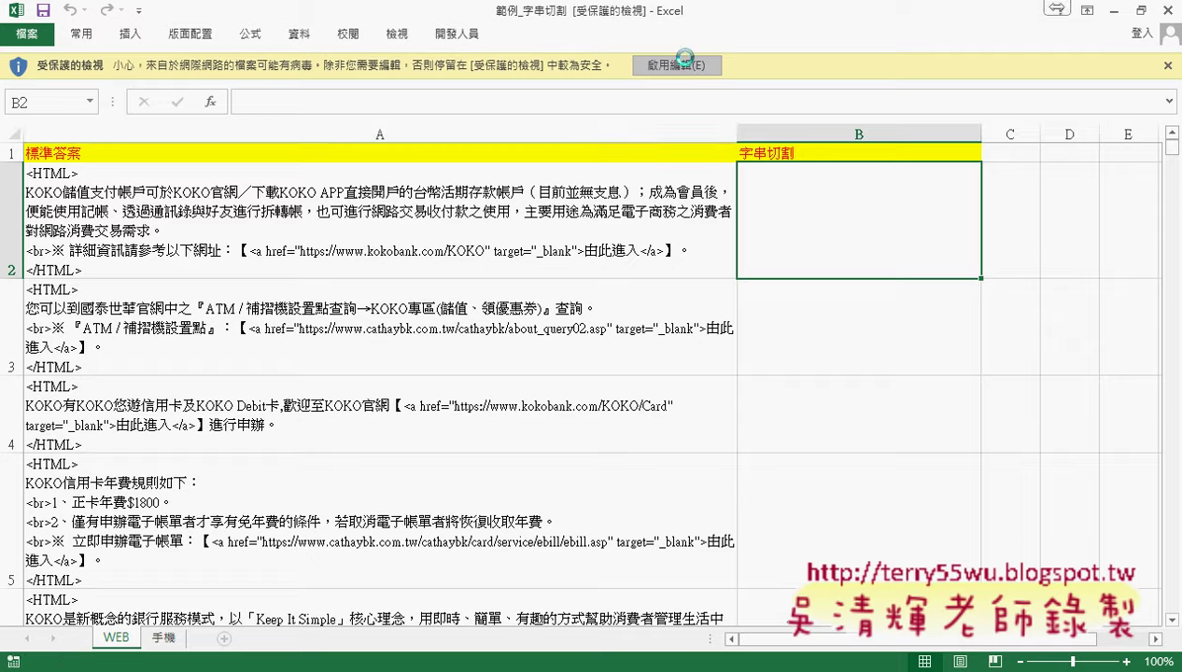
left_click(487, 289)
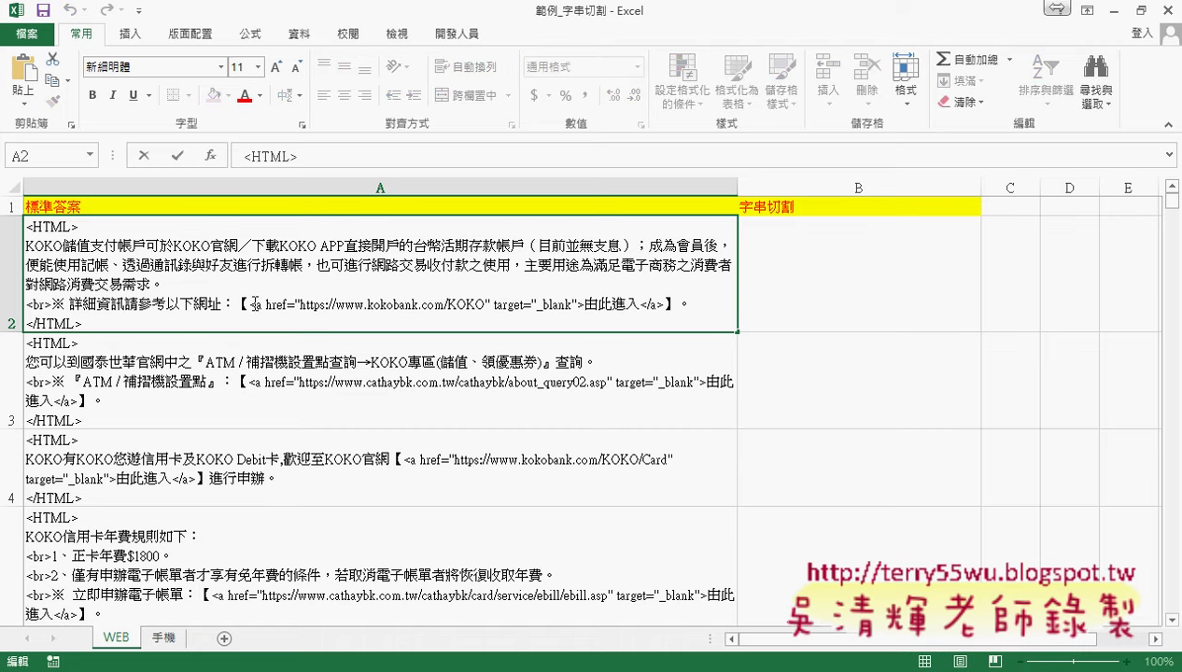
left_click_drag(248, 303, 668, 301)
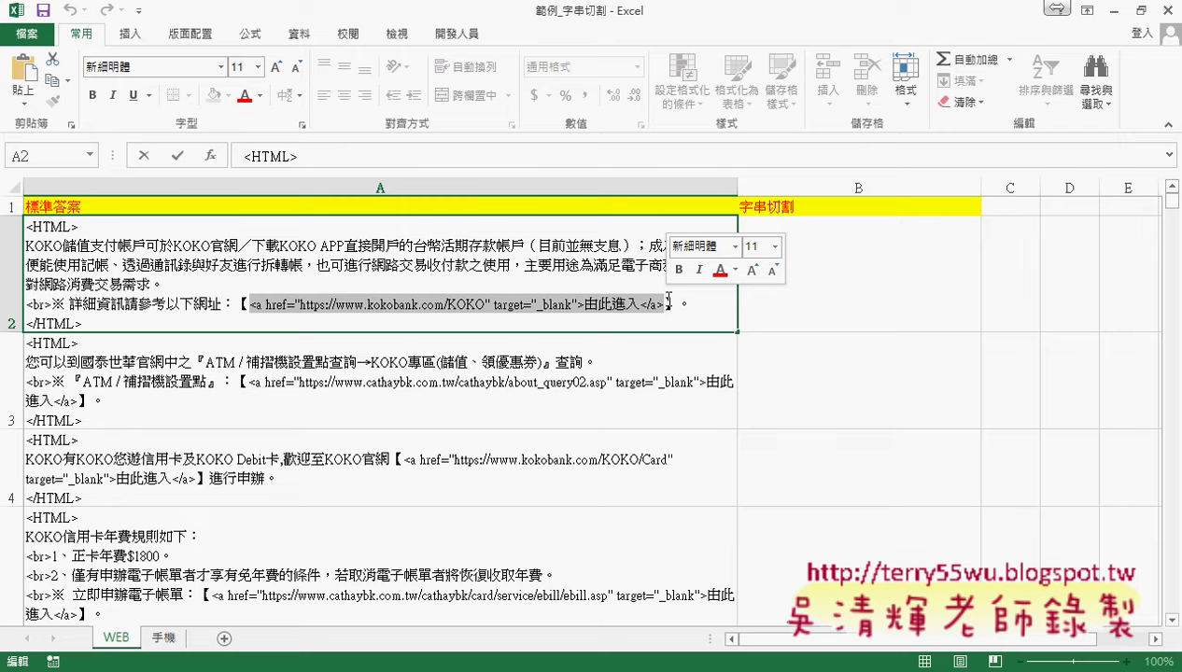
left_click(912, 289)
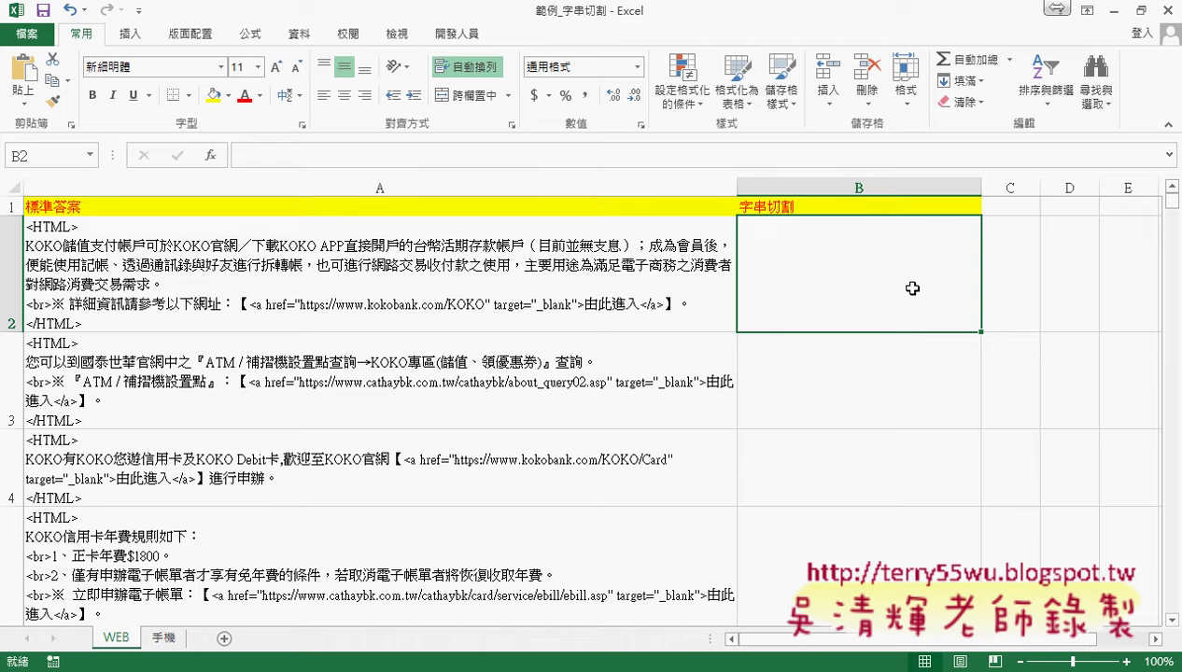
double_click(250, 305)
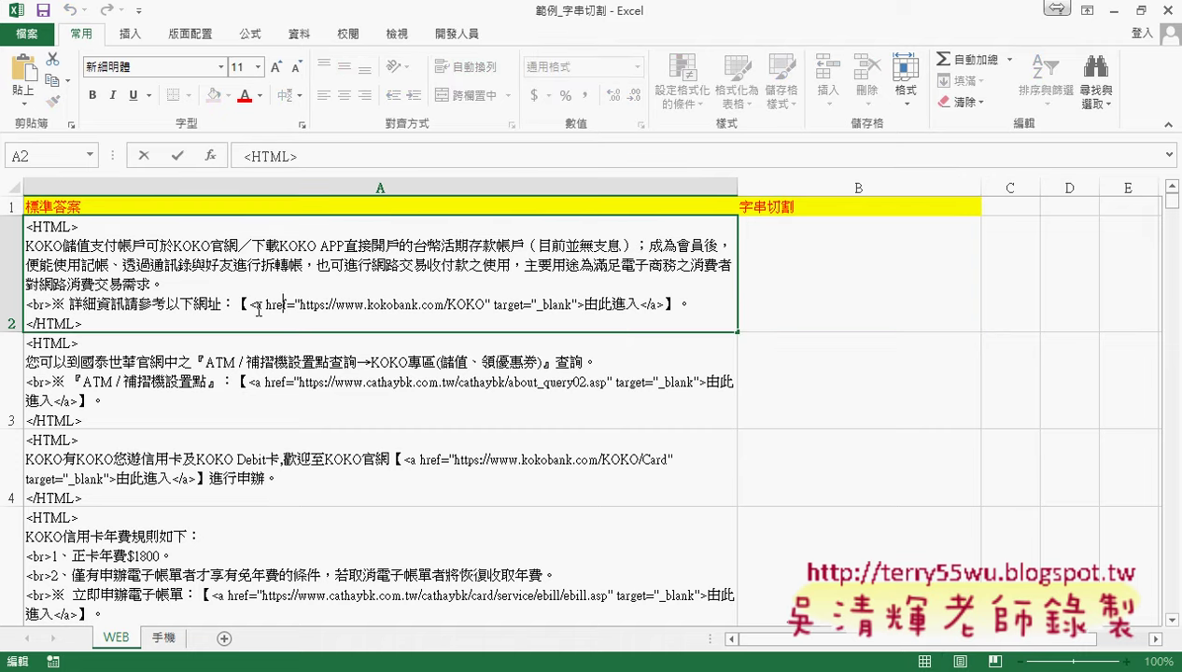
left_click_drag(250, 304, 668, 304)
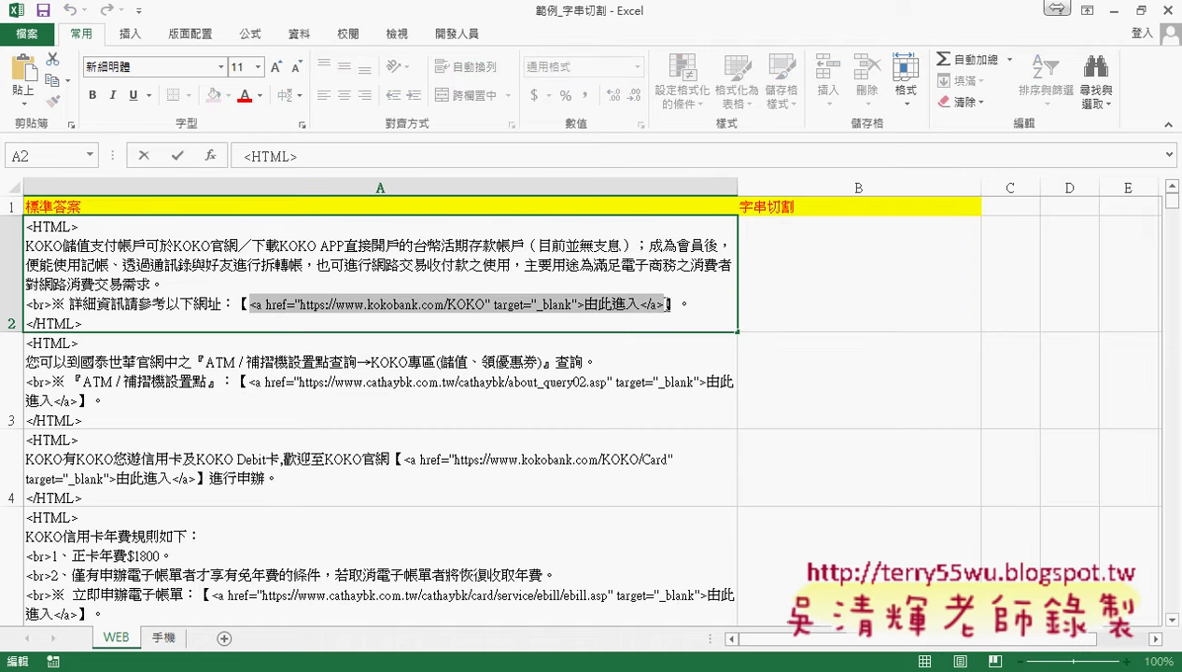
left_click(925, 278)
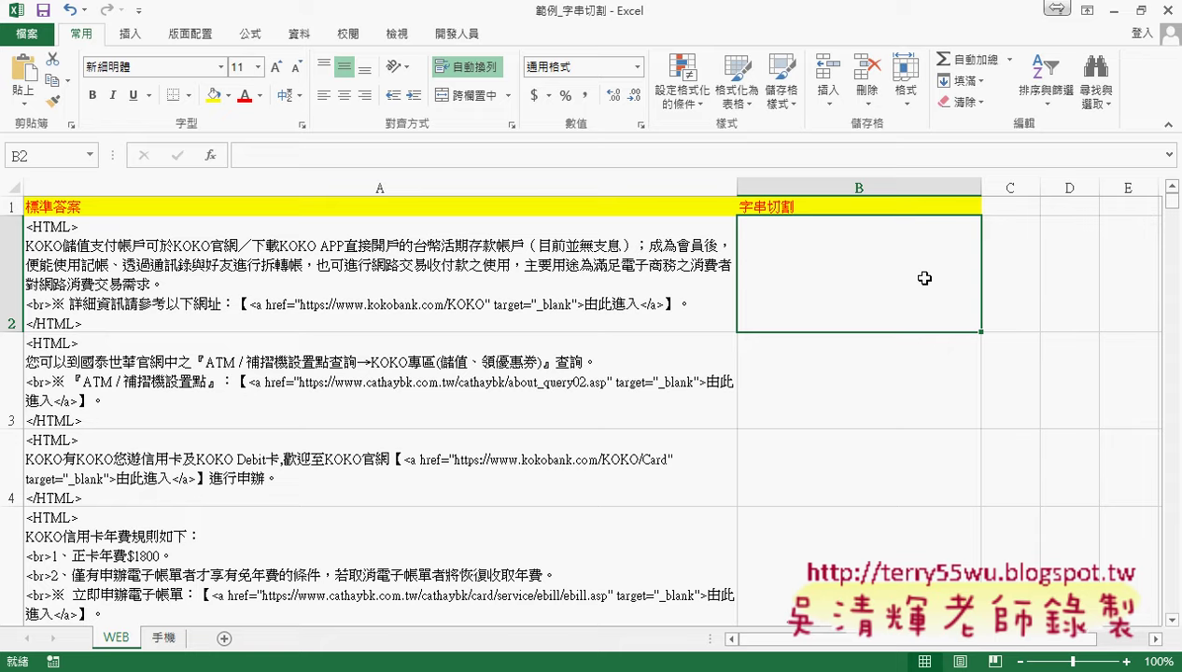
left_click(531, 383)
left_click(839, 376)
scroll(787, 405, "down", 1)
scroll(595, 404, "down", 2)
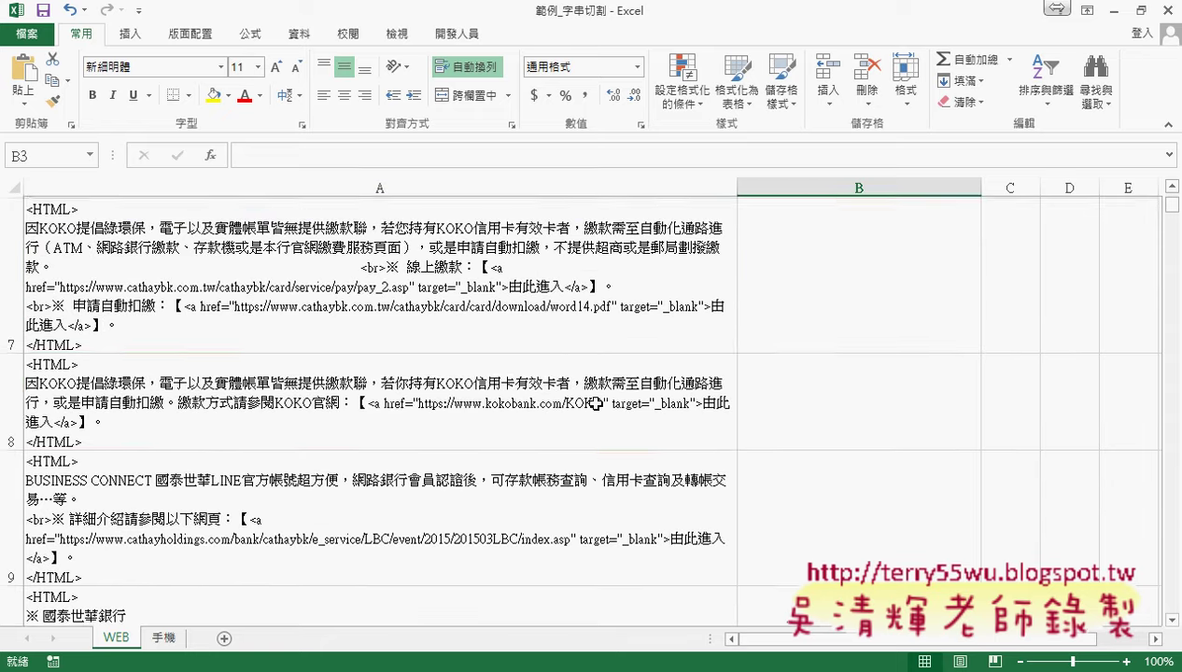
left_click(391, 406)
key("ctrl+Down")
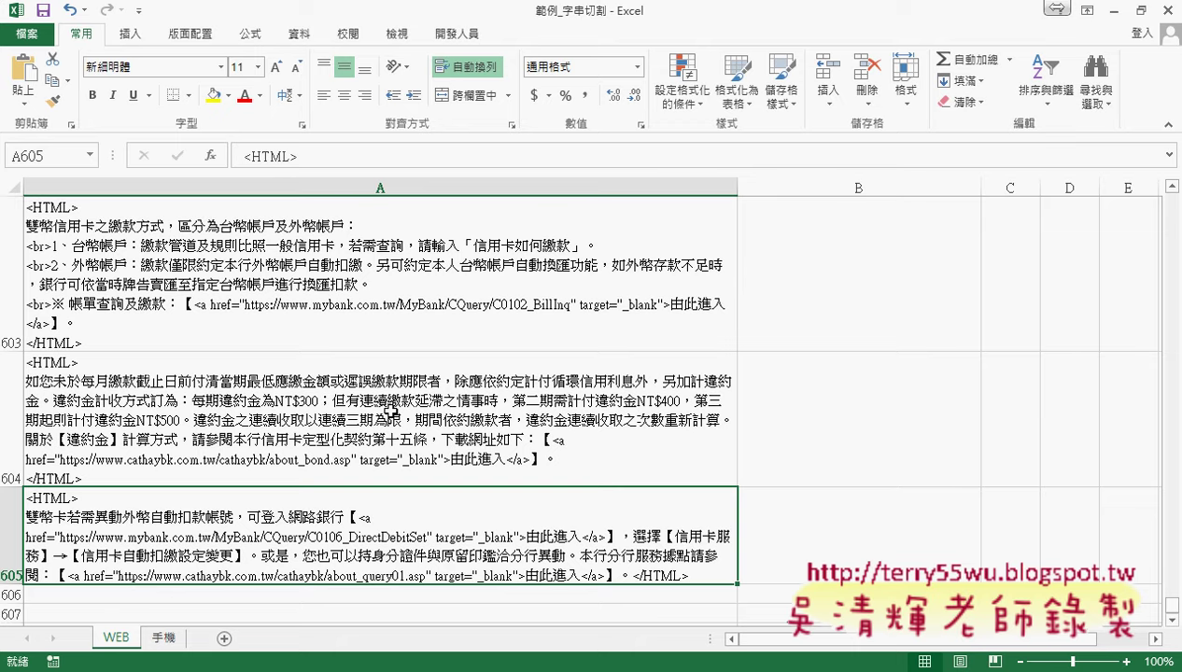
key("ctrl+Home")
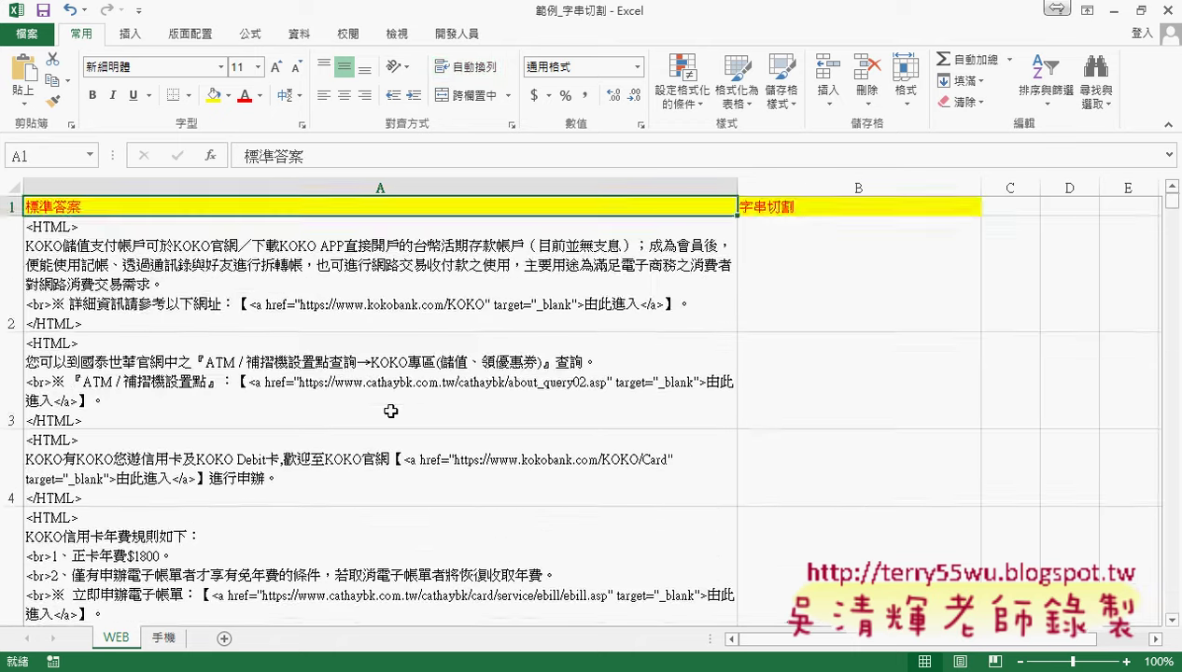
scroll(393, 409, "down", 1)
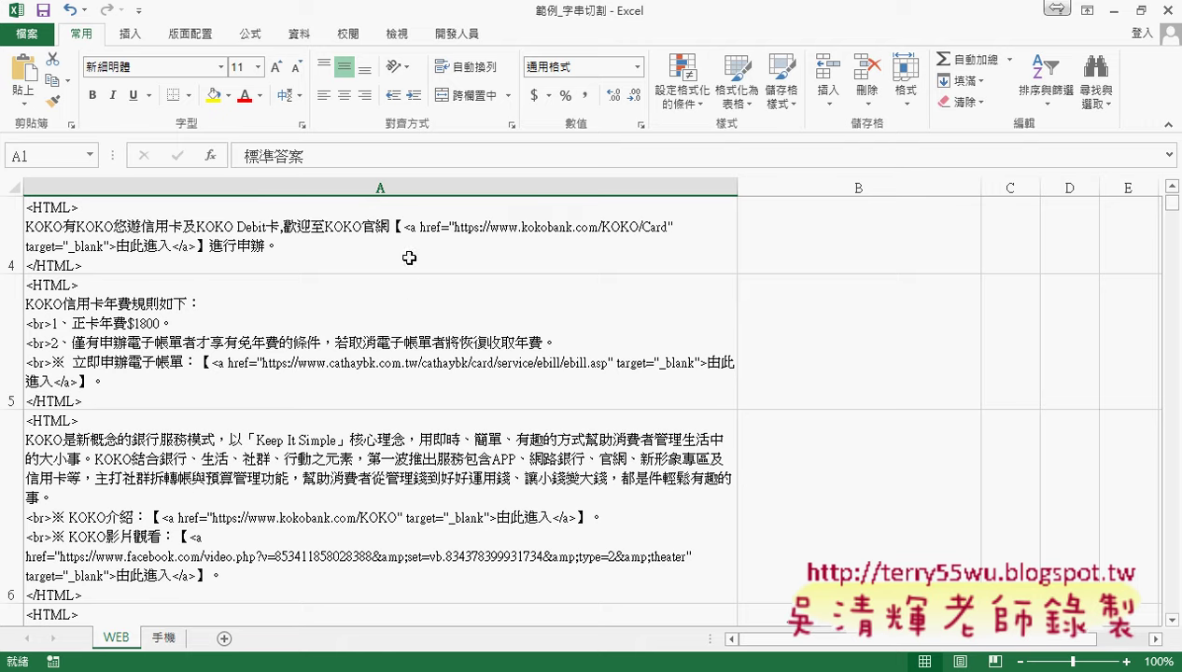
left_click(404, 253)
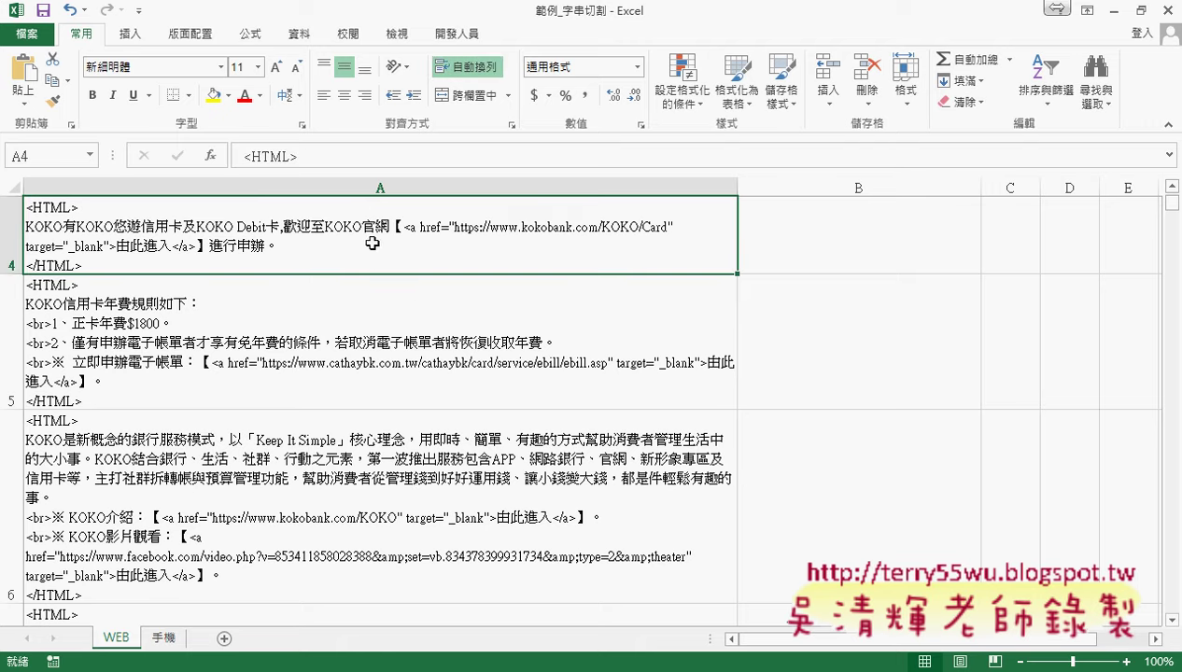
left_click(370, 351)
left_click(372, 505)
scroll(371, 506, "down", 3)
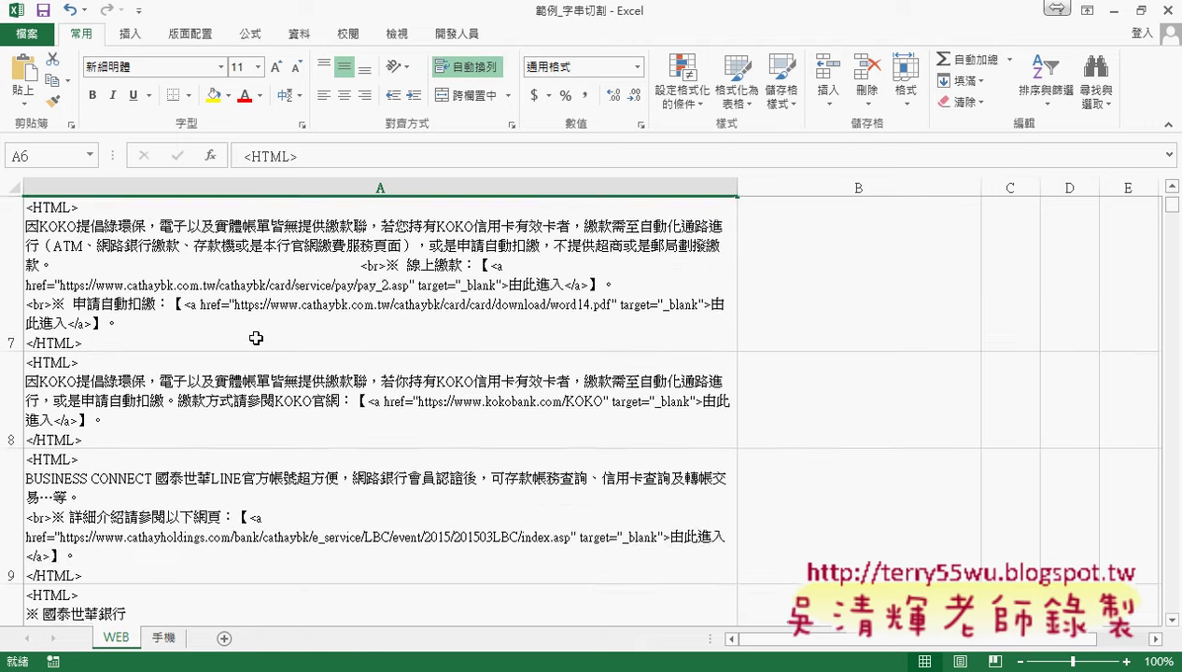
scroll(317, 322, "up", 2)
scroll(329, 324, "up", 1)
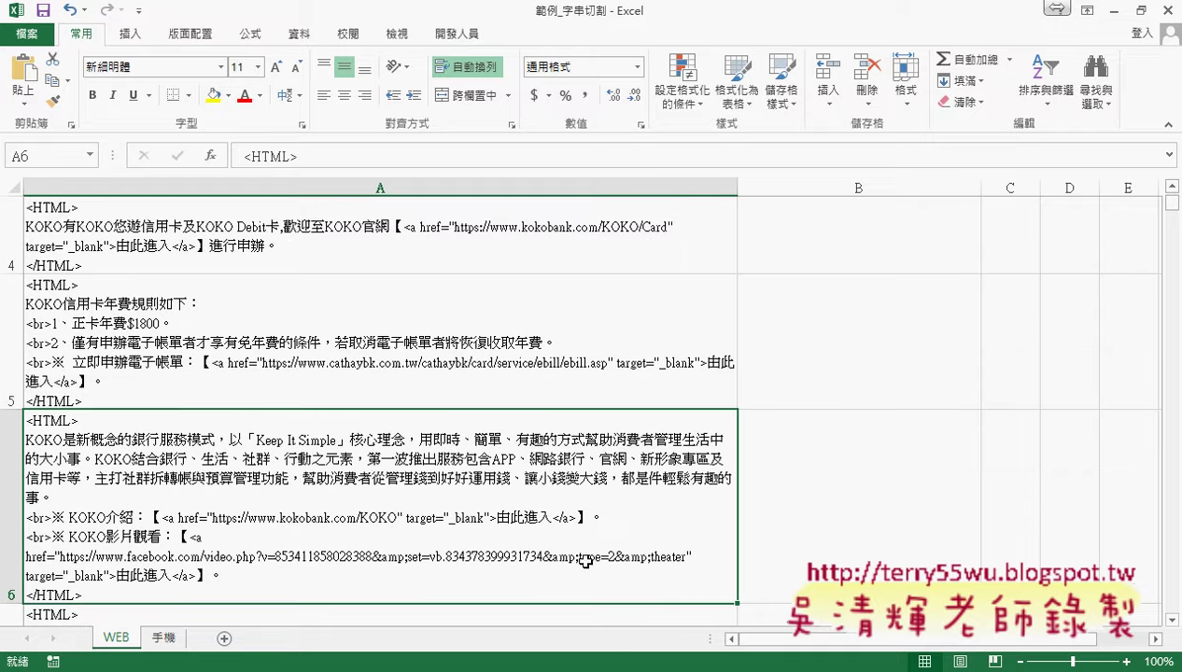
left_click(785, 506)
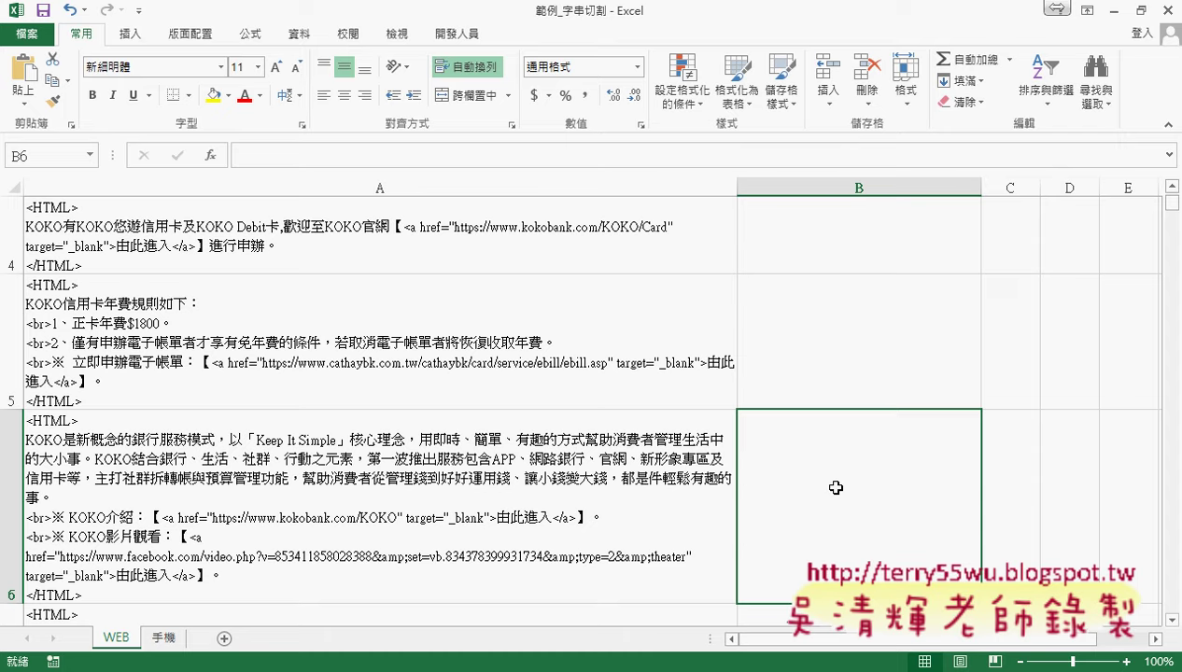
Step: Minimize both workbooks and browse to 01文字與資料函數, selecting the 101 and 103 files
left_click(1114, 12)
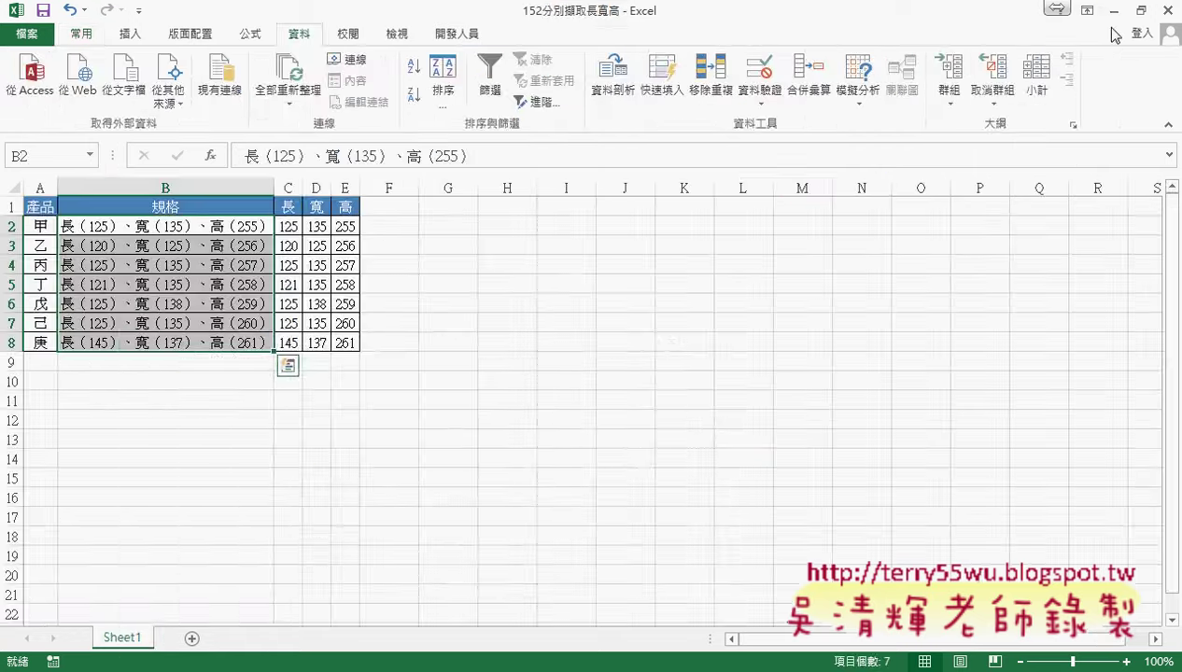
left_click(1114, 11)
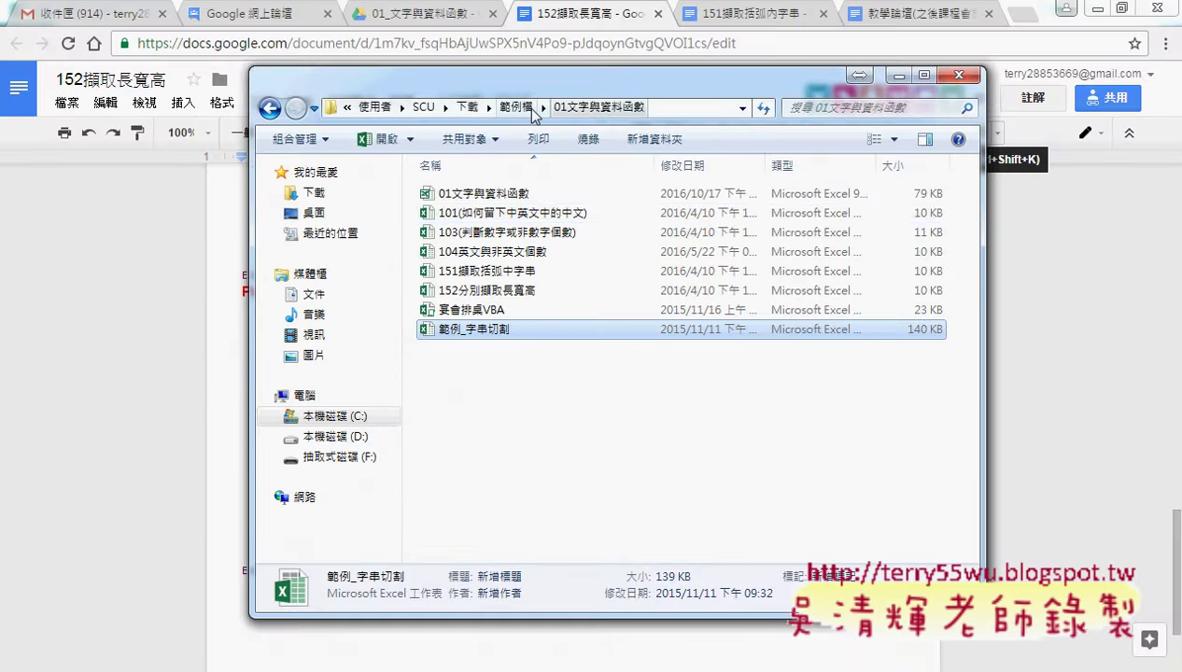
left_click(519, 107)
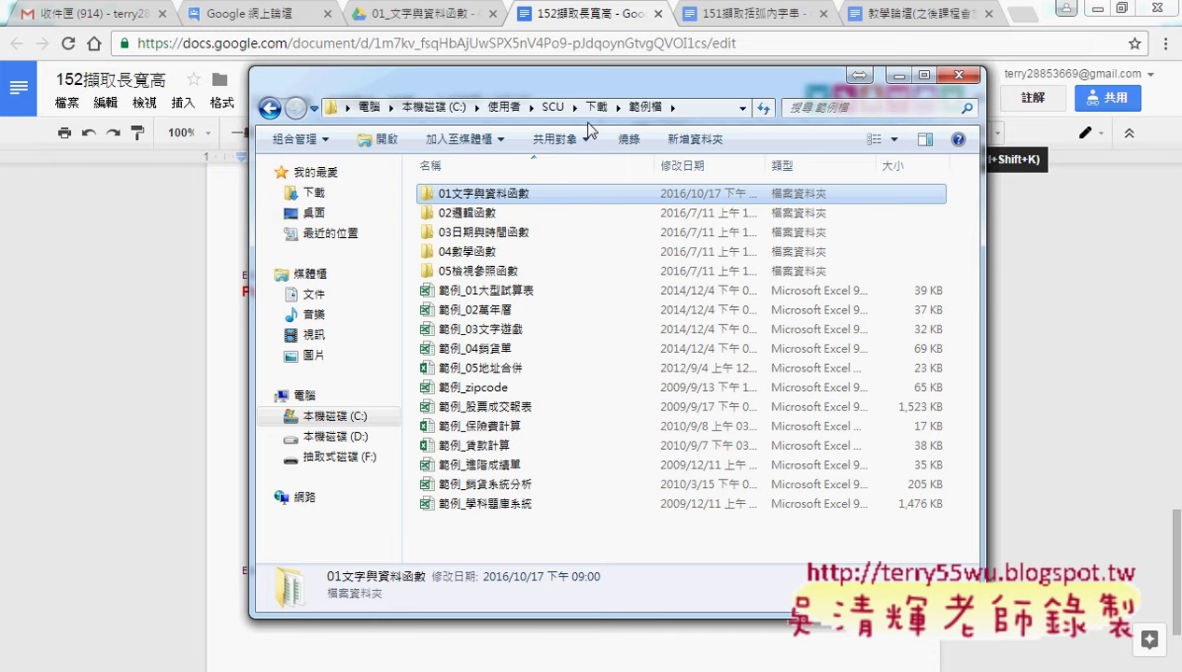
double_click(510, 196)
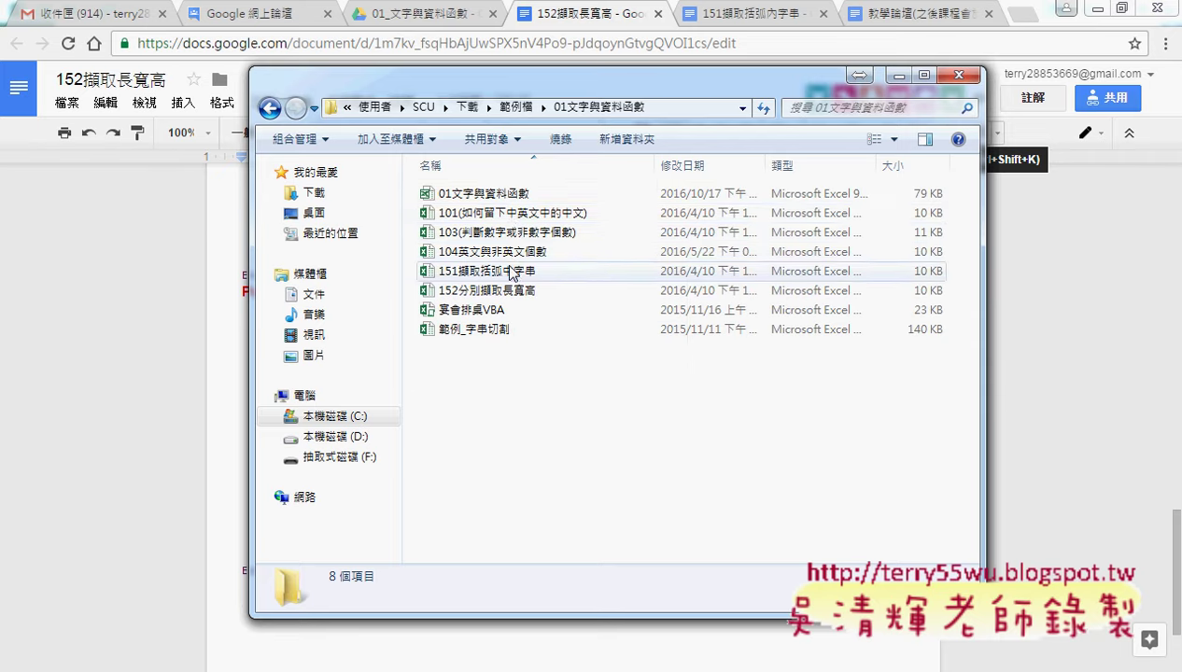
left_click(513, 218)
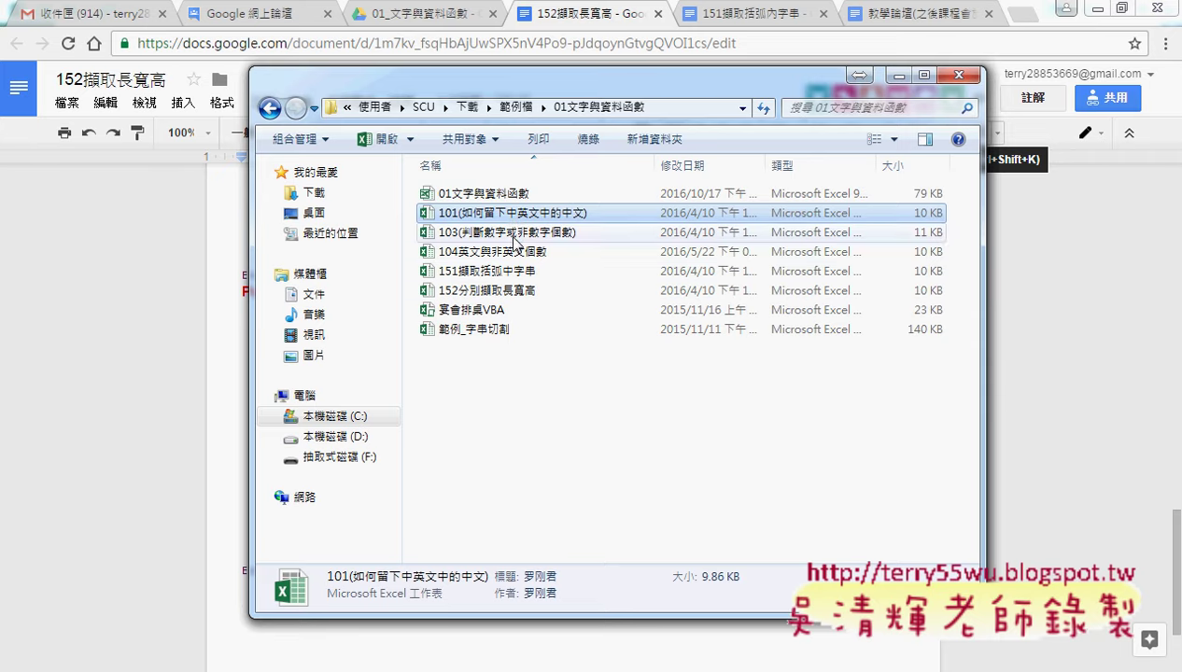
left_click(514, 233)
Step: Select 104英文與非英文個數, then open the 02邏輯函數 workbook from its folder
left_click(515, 253)
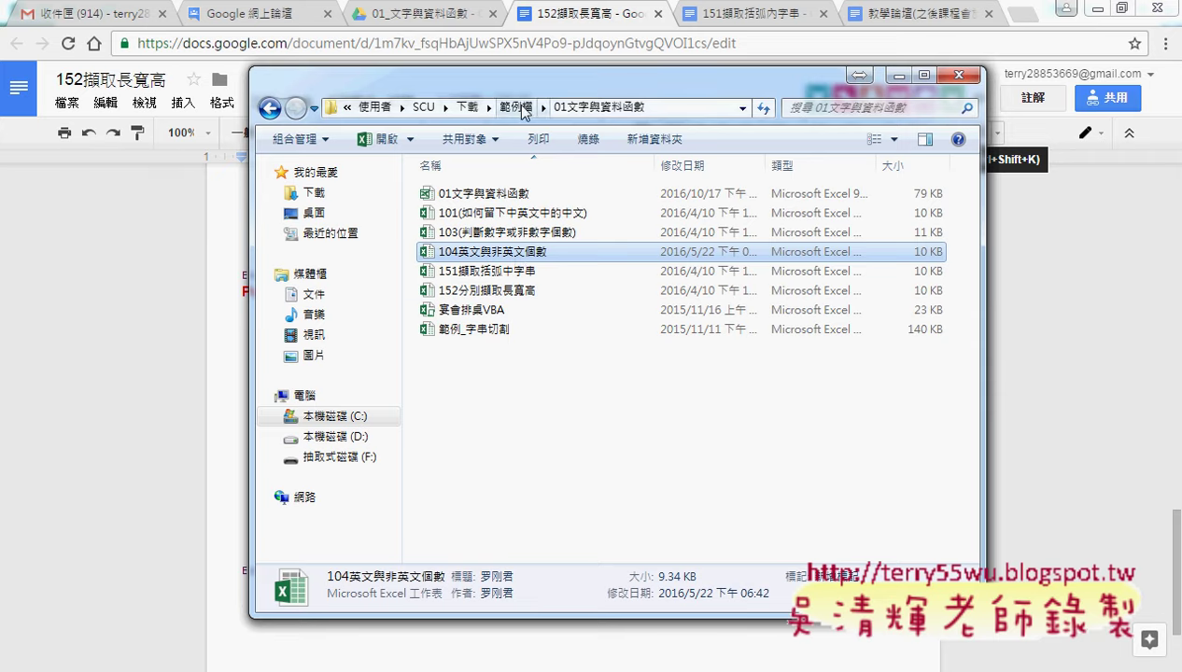
left_click(516, 107)
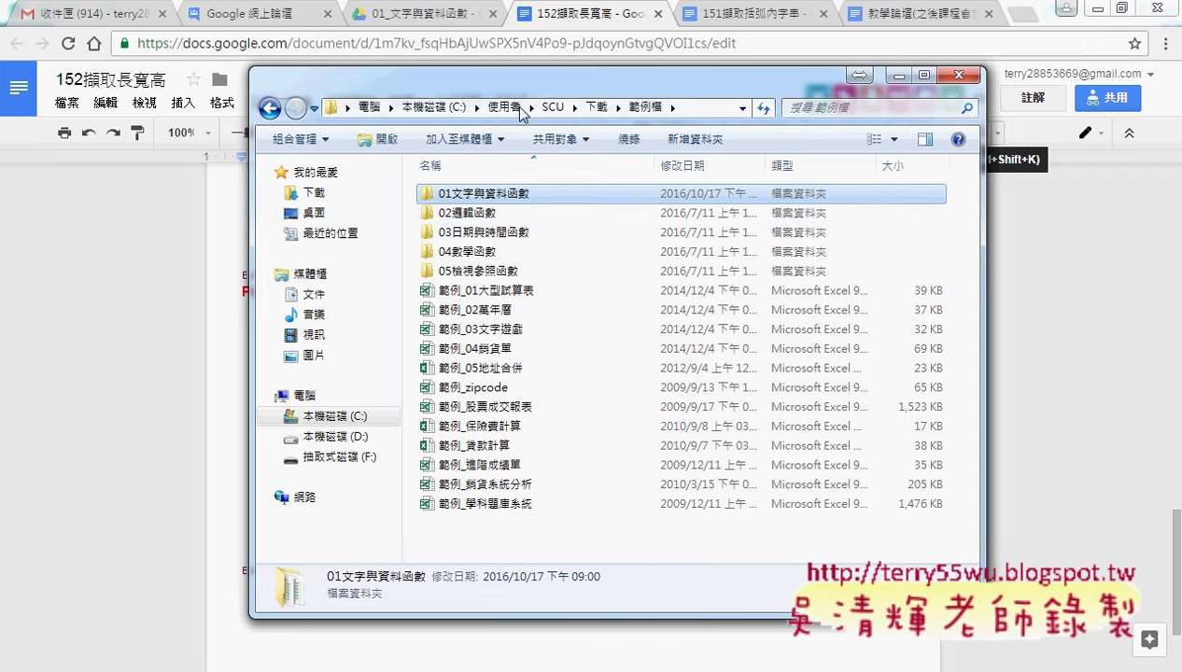
double_click(505, 216)
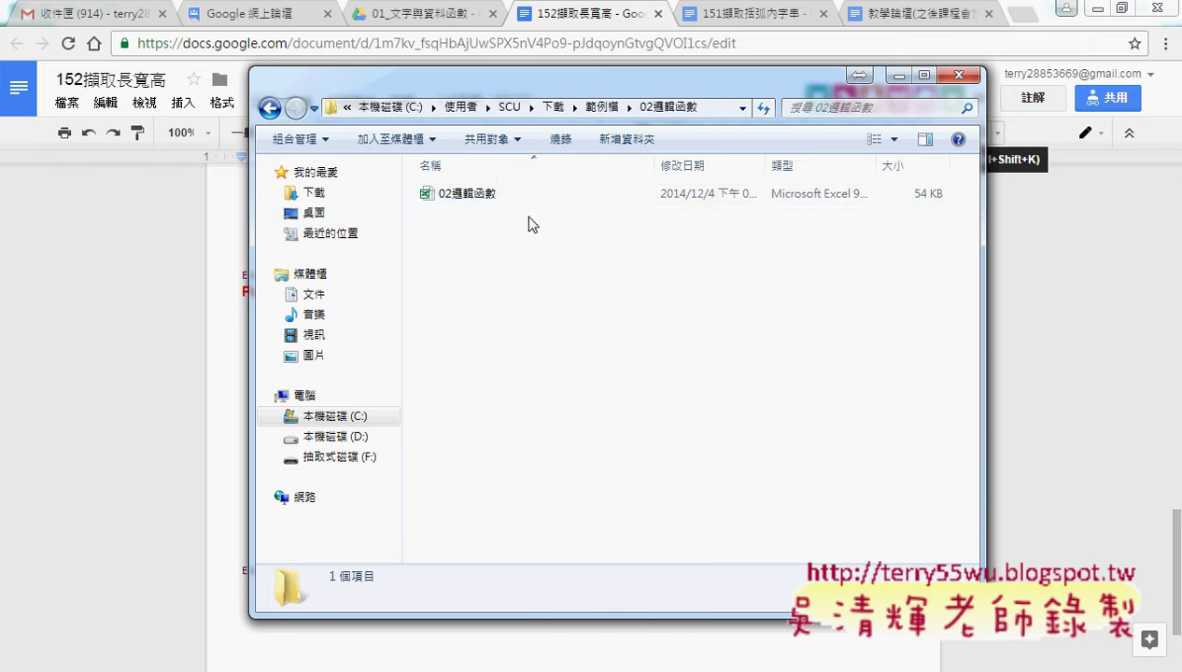
left_click(504, 200)
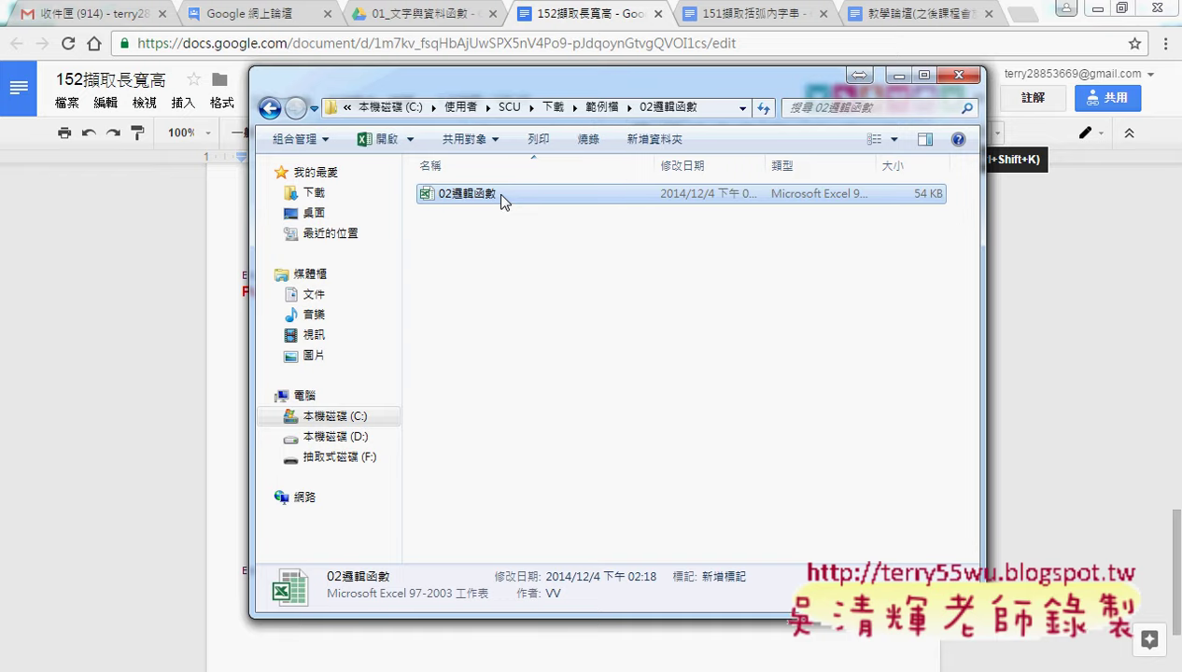
double_click(511, 201)
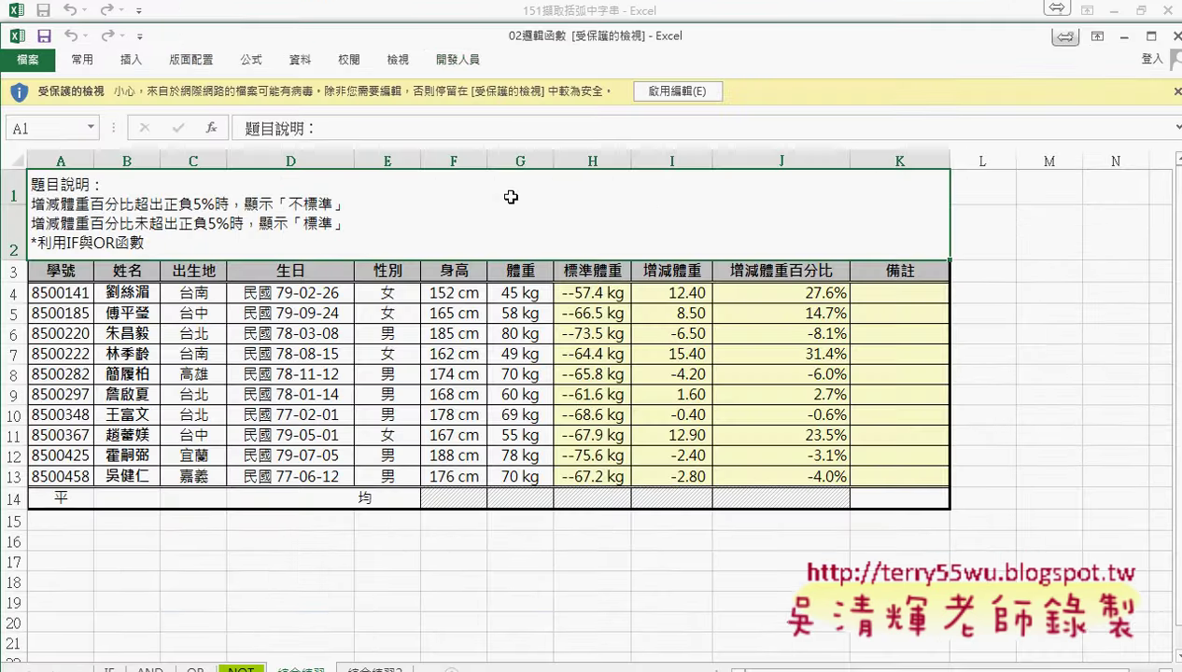
Step: Enable editing, maximize the window and switch to the IF sheet
left_click(672, 93)
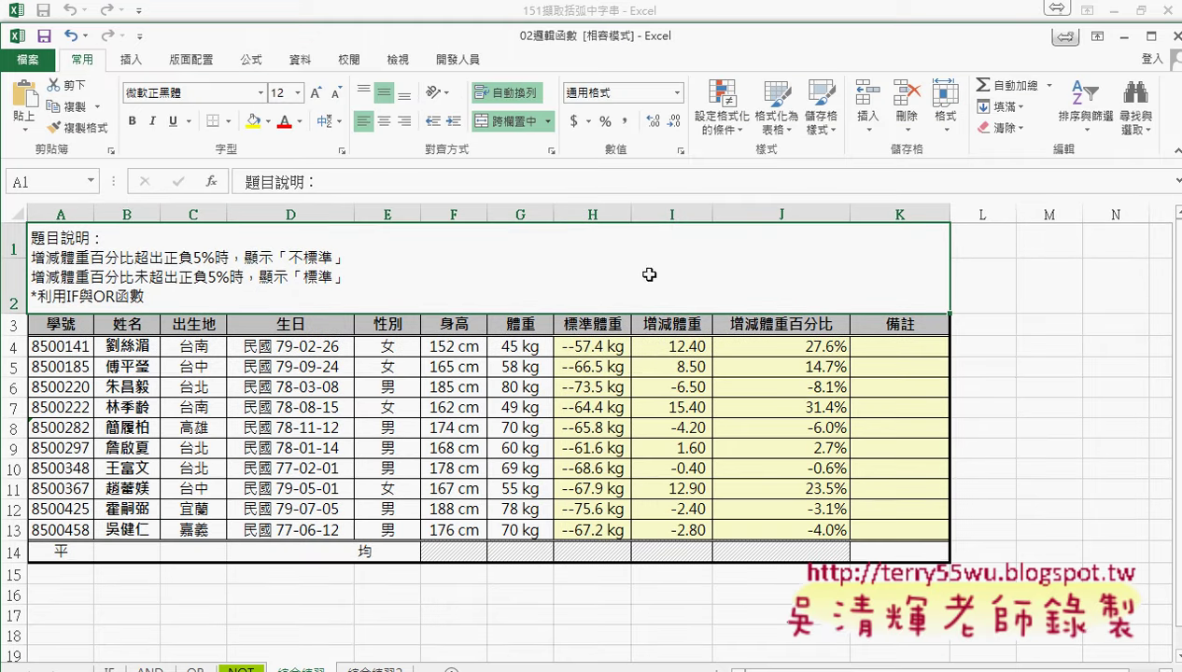
left_click(1152, 37)
left_click(110, 638)
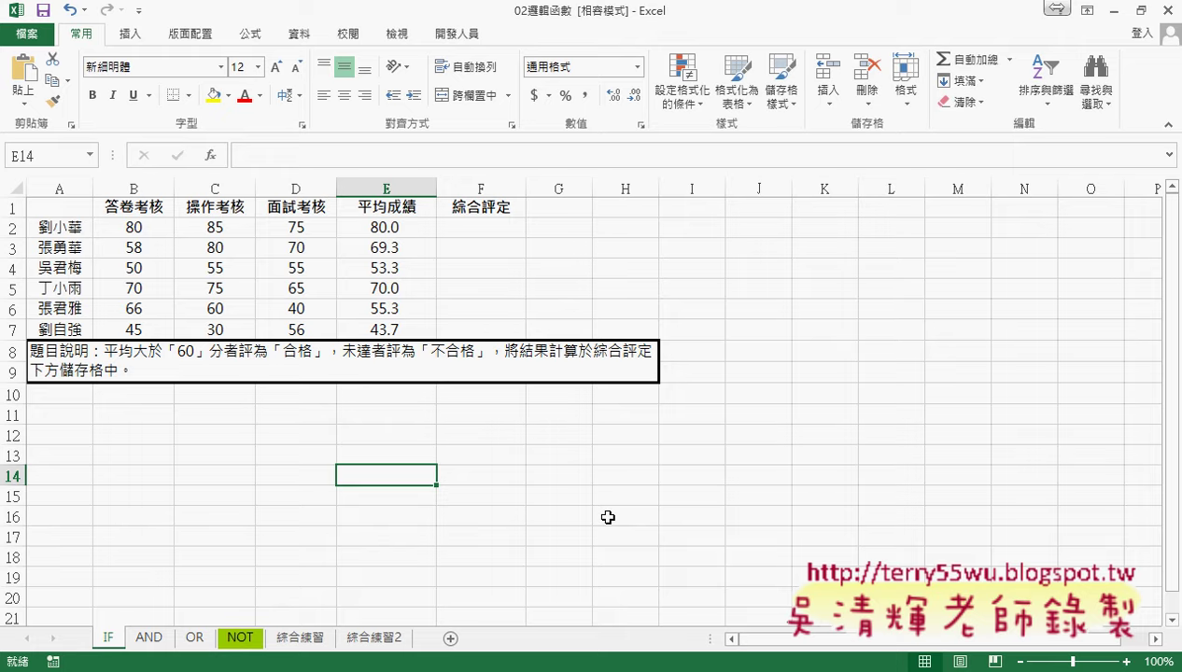
Step: Review the averages E2:E7 and 合格 instruction, then insert a function into F2
left_click(476, 224)
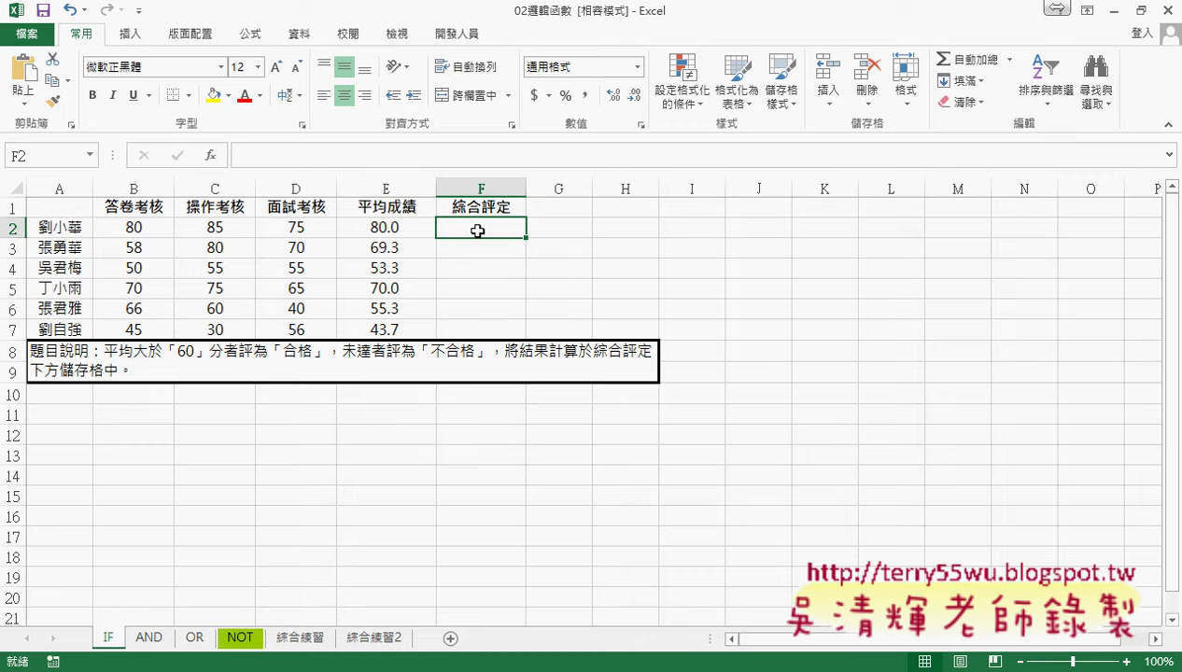
left_click_drag(401, 229, 400, 328)
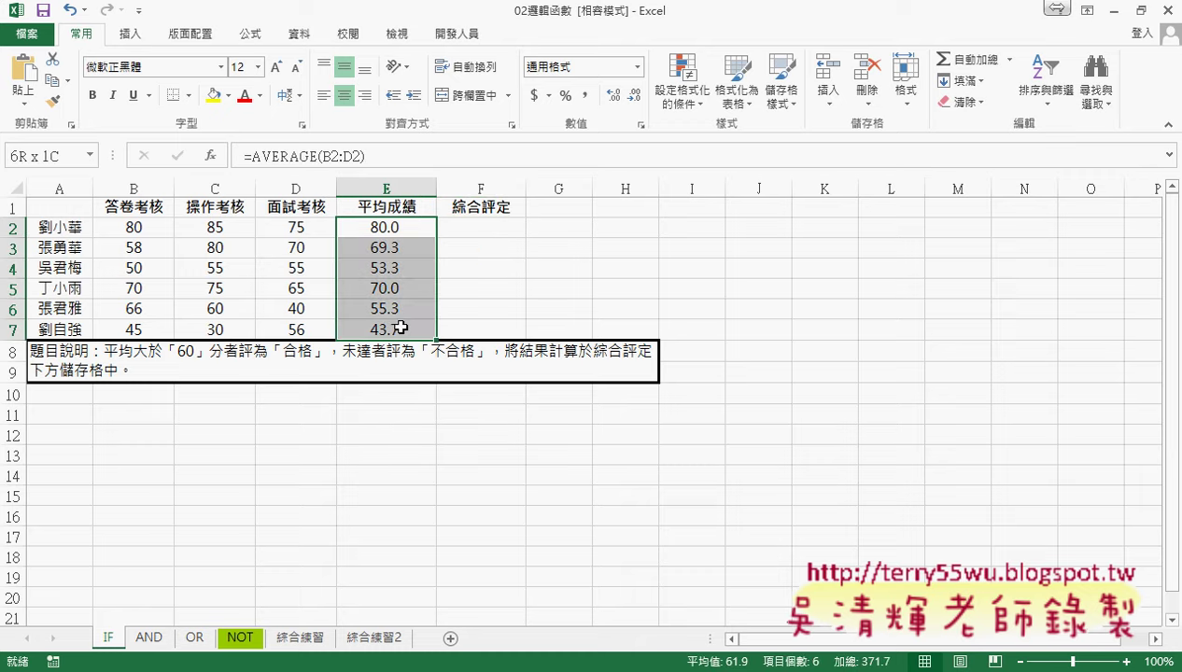
left_click(298, 351)
double_click(297, 351)
left_click_drag(284, 351, 314, 351)
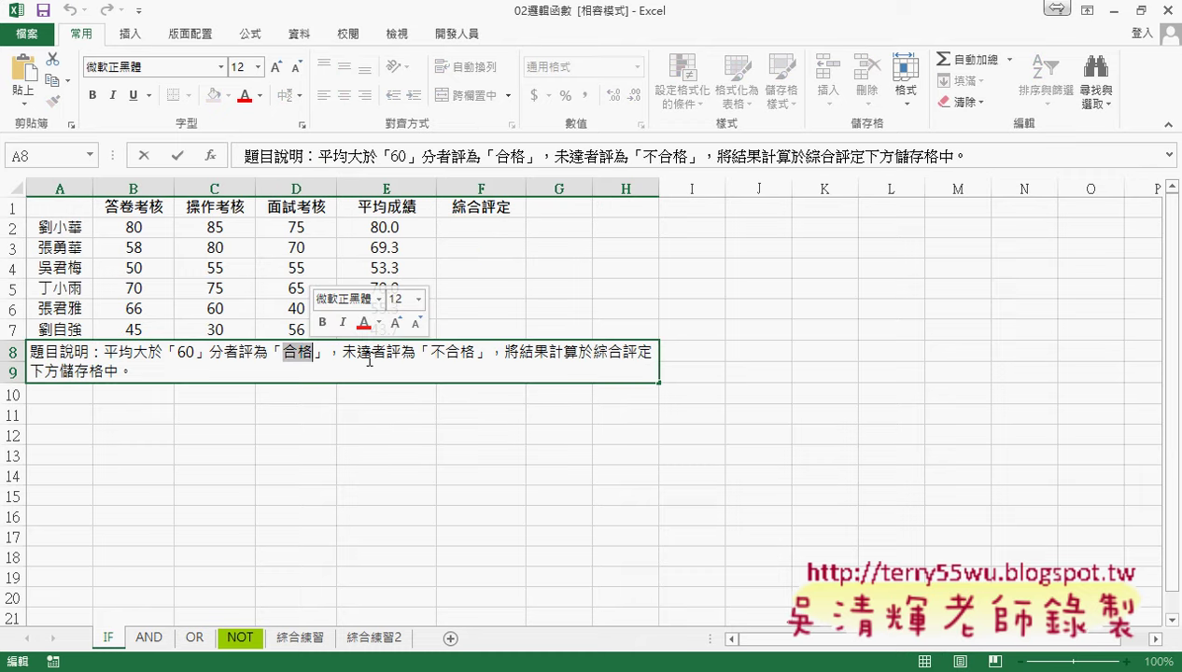
left_click(494, 226)
left_click(210, 155)
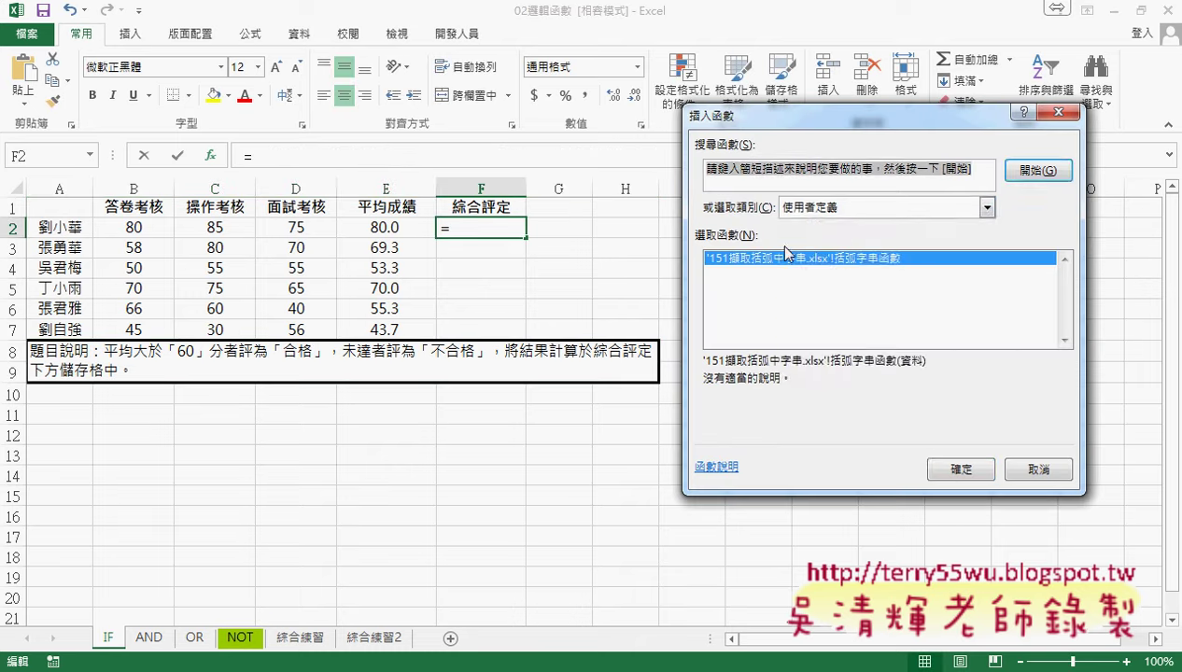
Step: Choose the IF function from the Logical (邏輯) category for cell F2
left_click(814, 209)
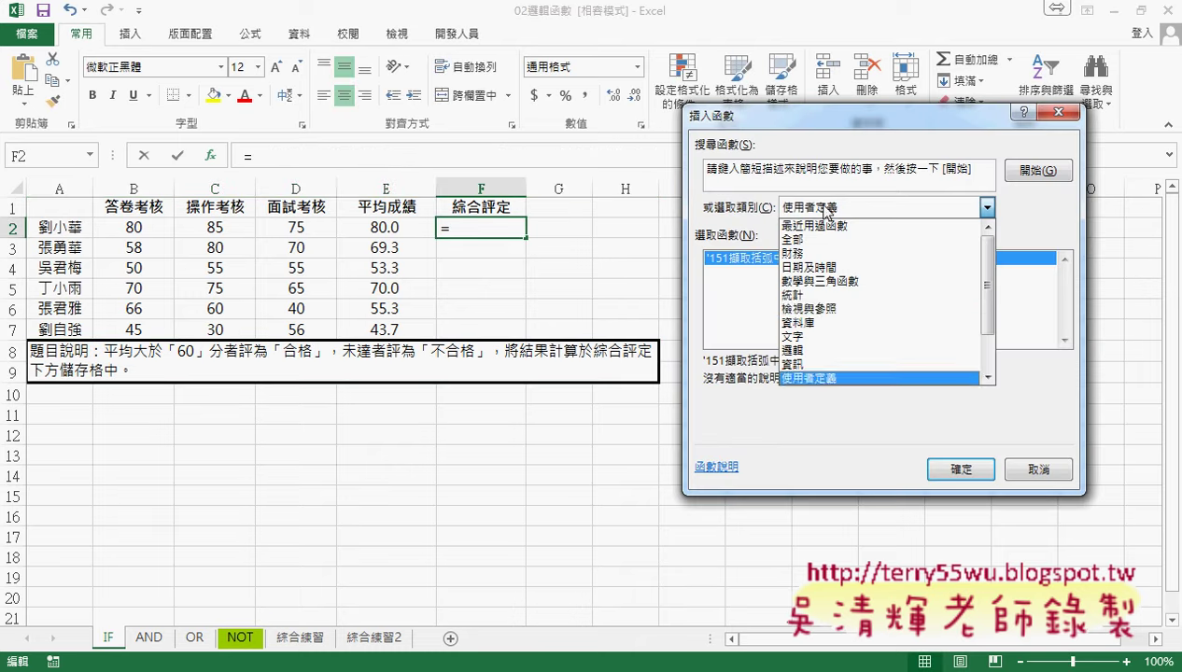
left_click(819, 350)
left_click(714, 286)
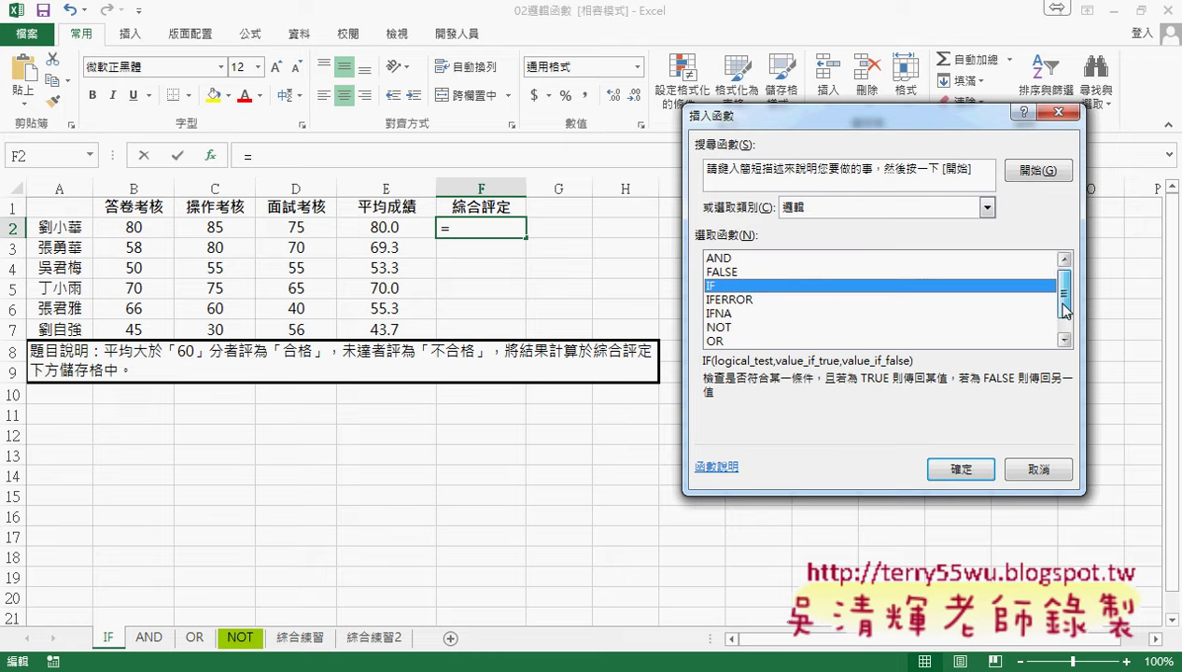
left_click_drag(1064, 311, 1064, 328)
left_click(971, 469)
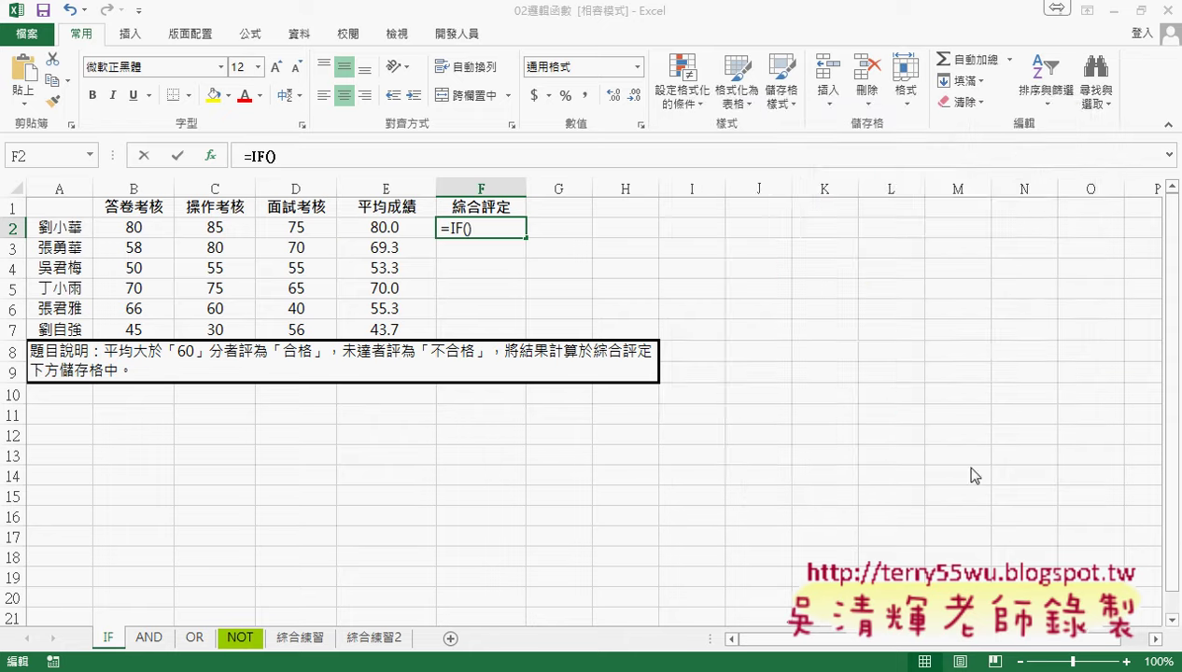
Step: Enter E2>=60, 合格 and 不合格 as the IF arguments, then copy the formula down to F7
left_click(371, 228)
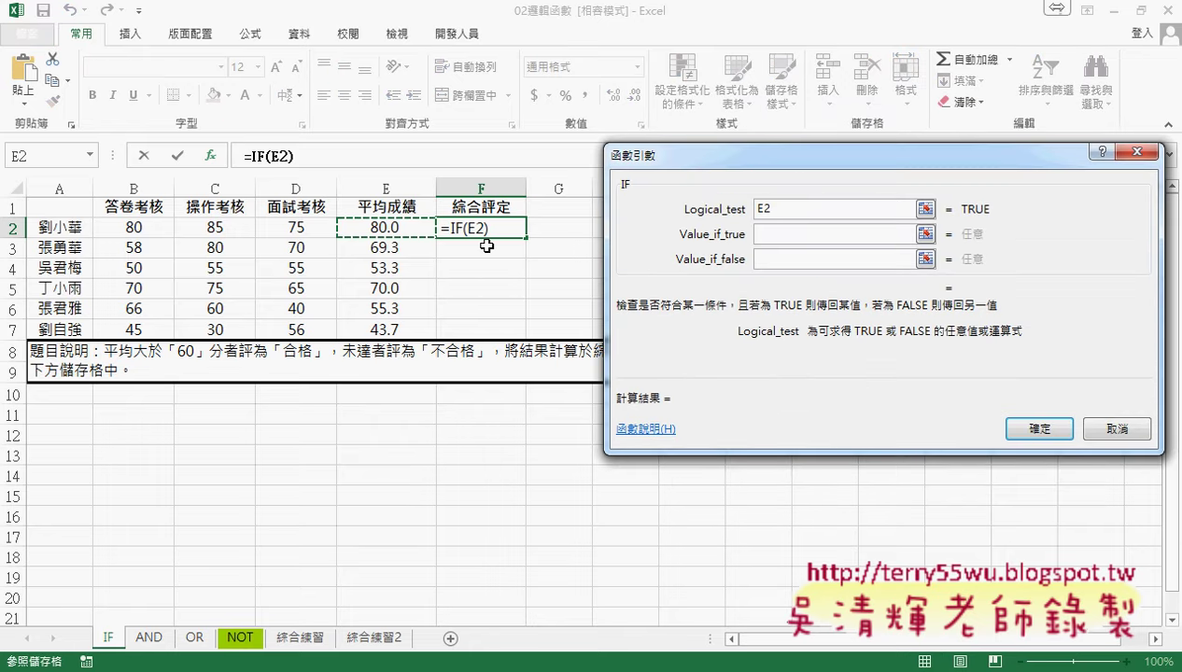
type(">=60")
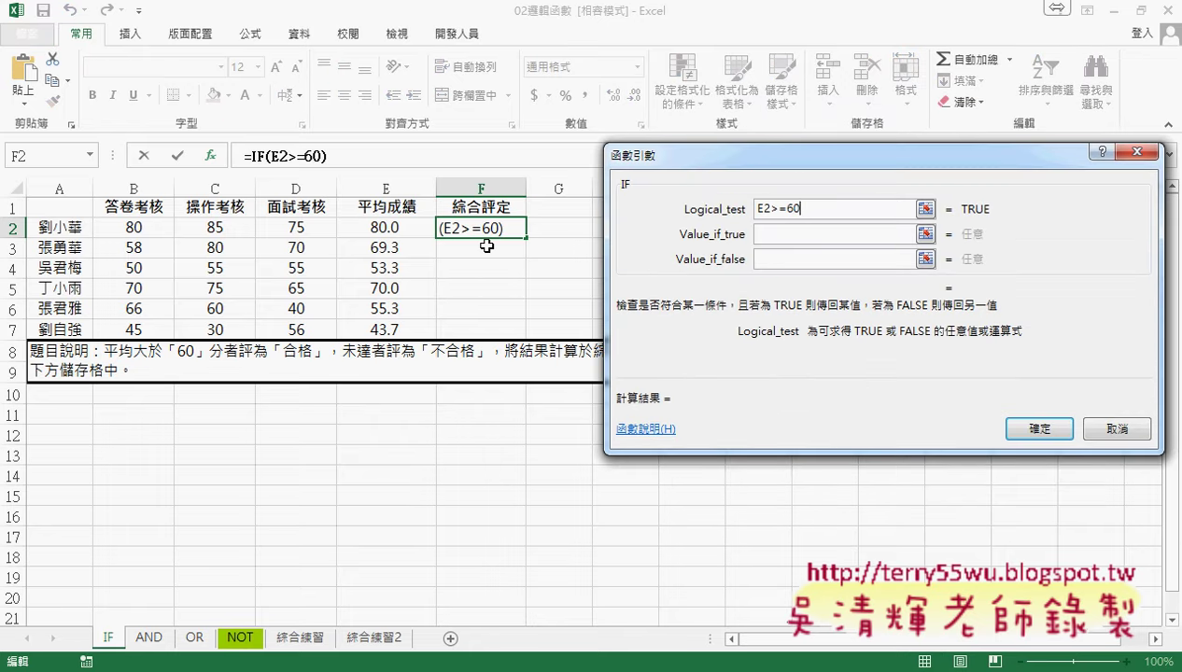
key("Tab")
type("合格")
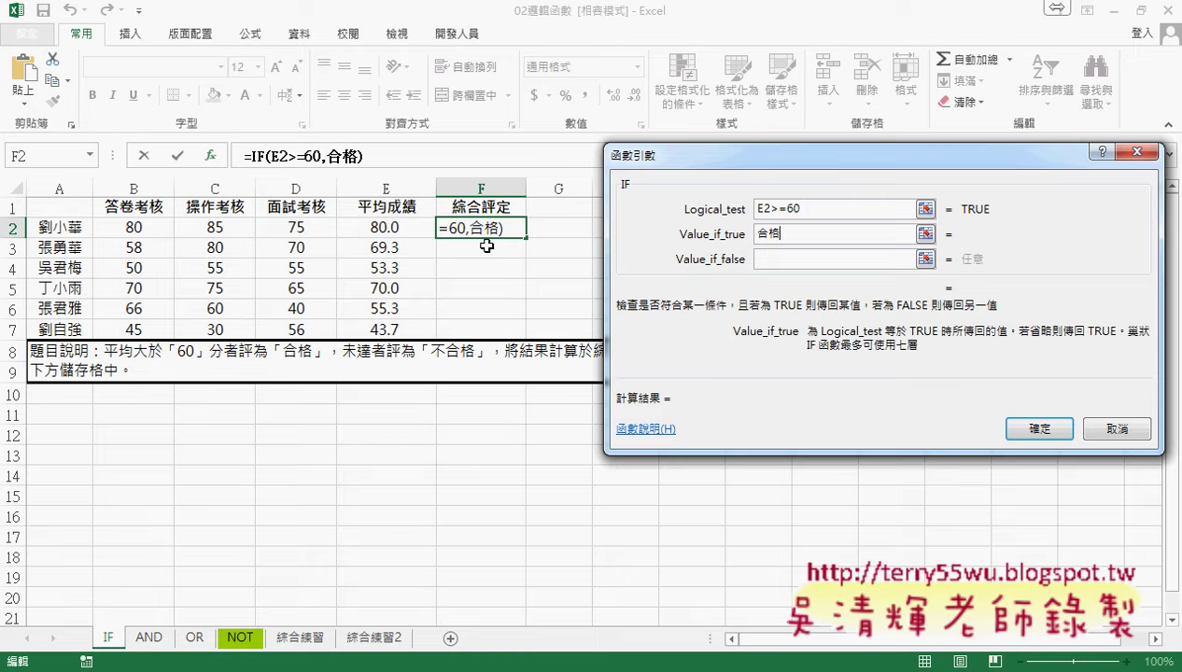
left_click(781, 255)
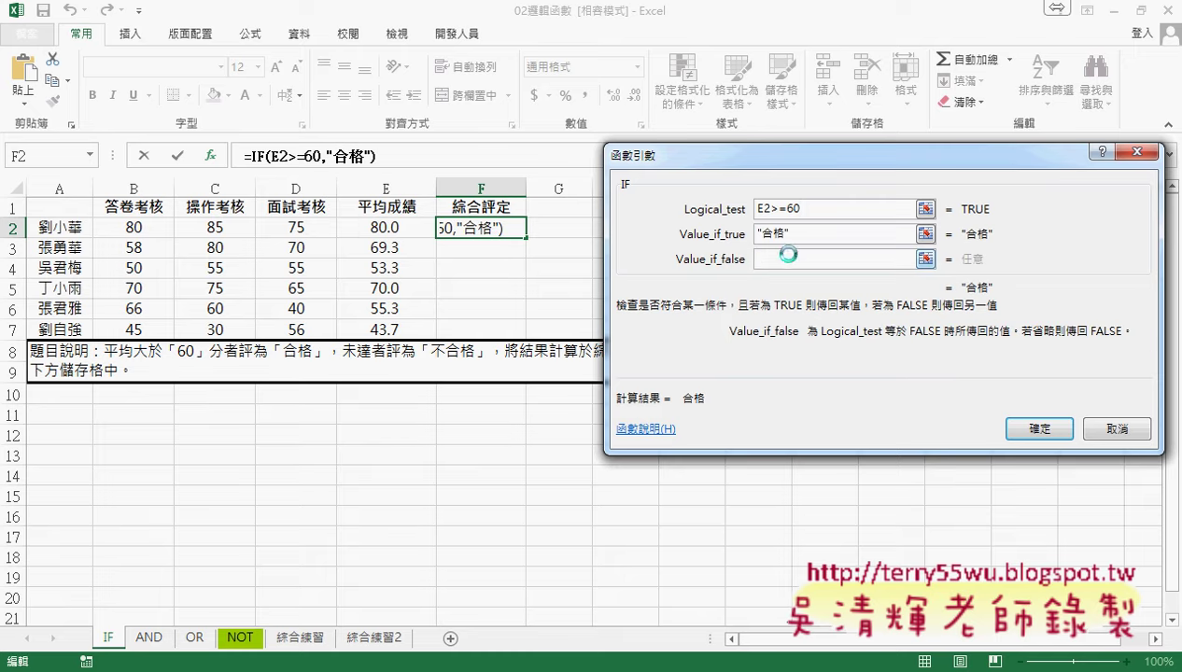
type("合格")
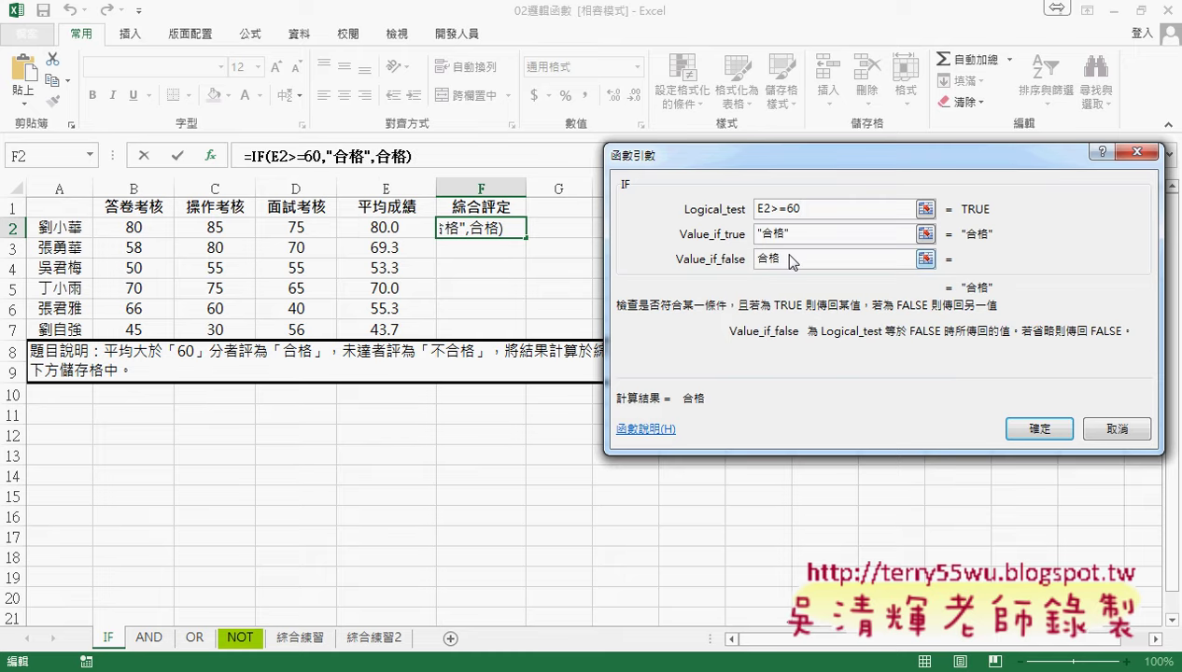
left_click(758, 259)
type("不")
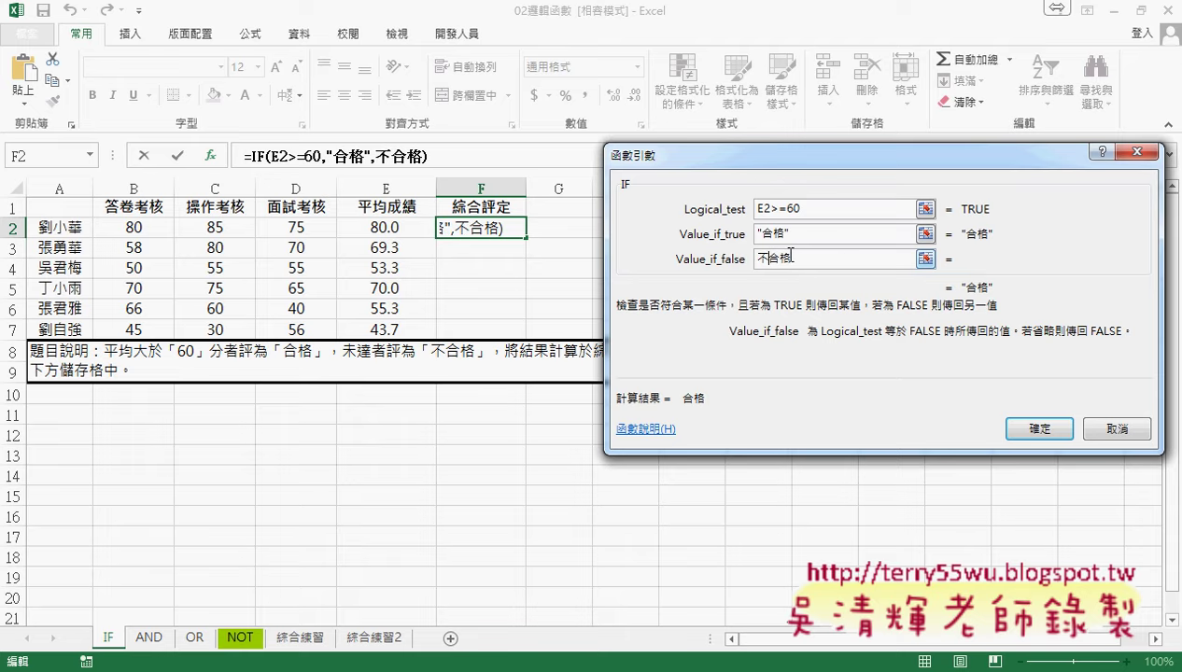
left_click(818, 232)
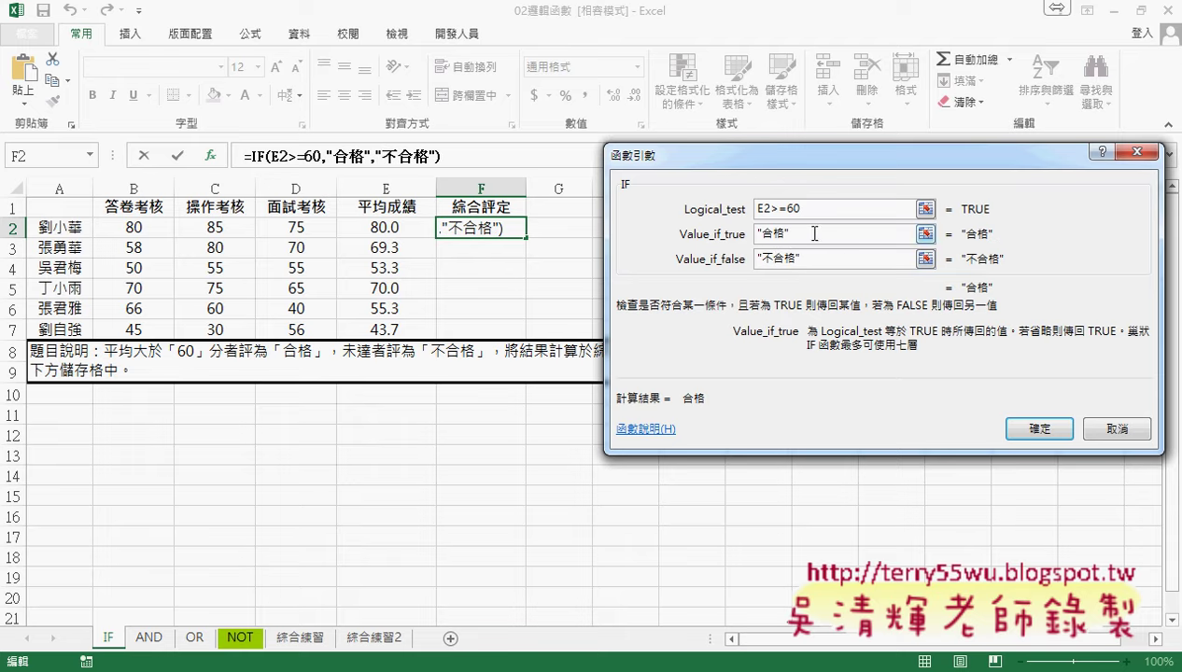
left_click(1050, 432)
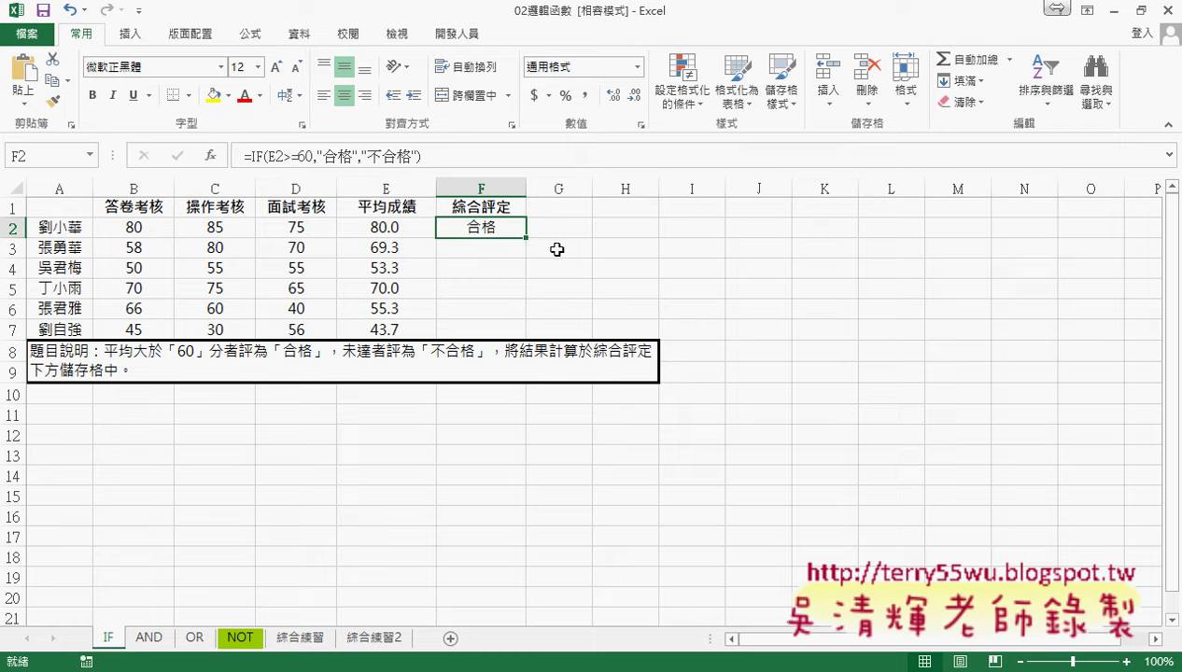
left_click_drag(527, 240, 525, 334)
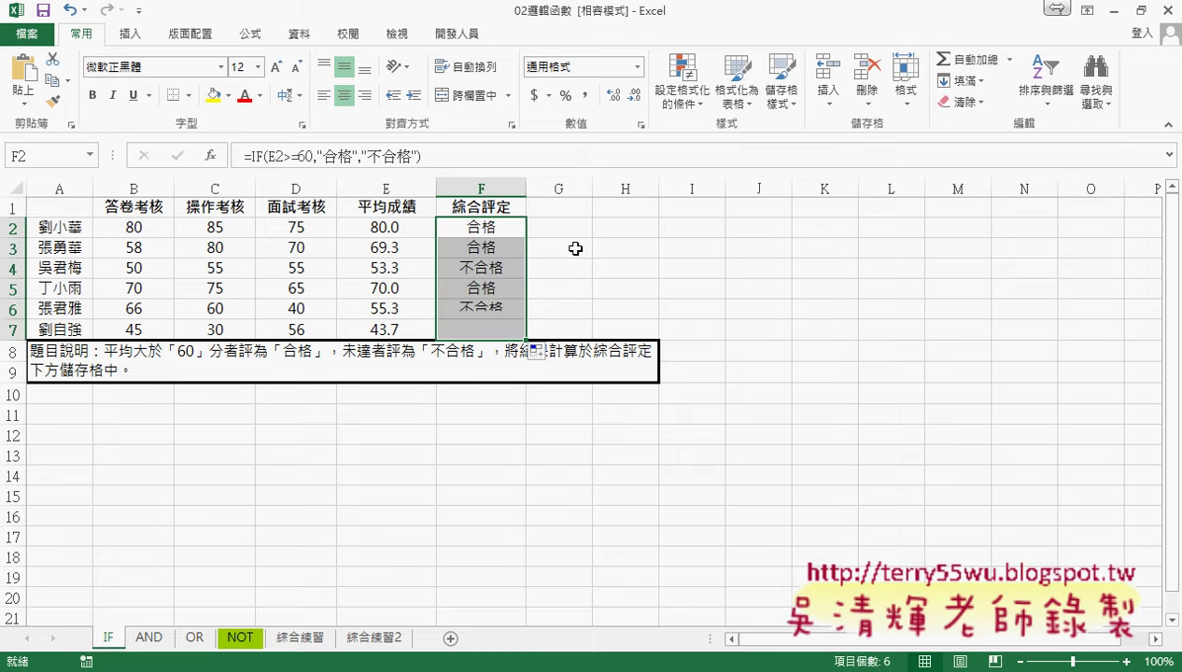
Step: Enter 多重 as the G1 header, review the averages in E2:E7, then select G2
left_click(580, 205)
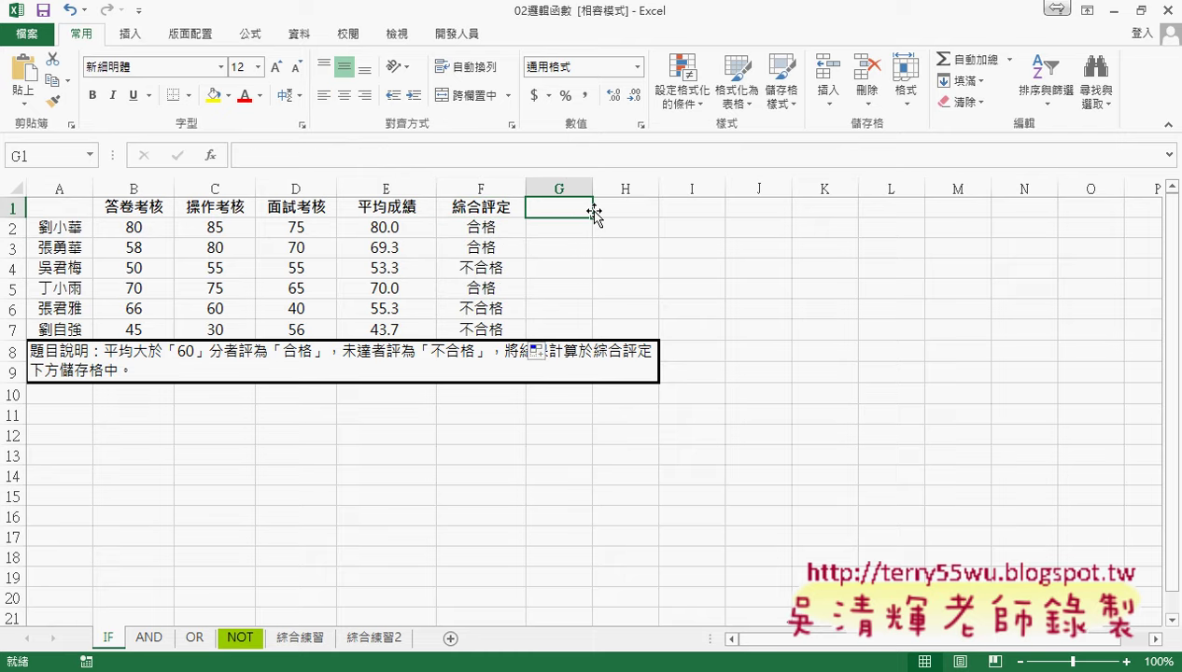
type("多")
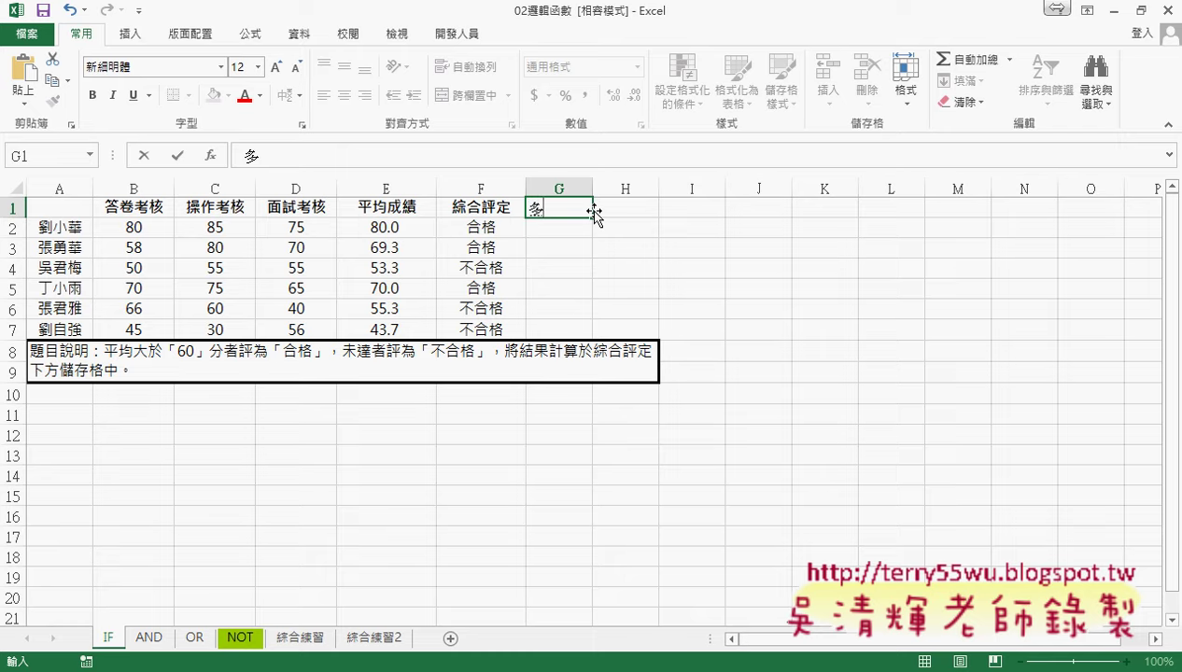
type("重")
left_click(558, 227)
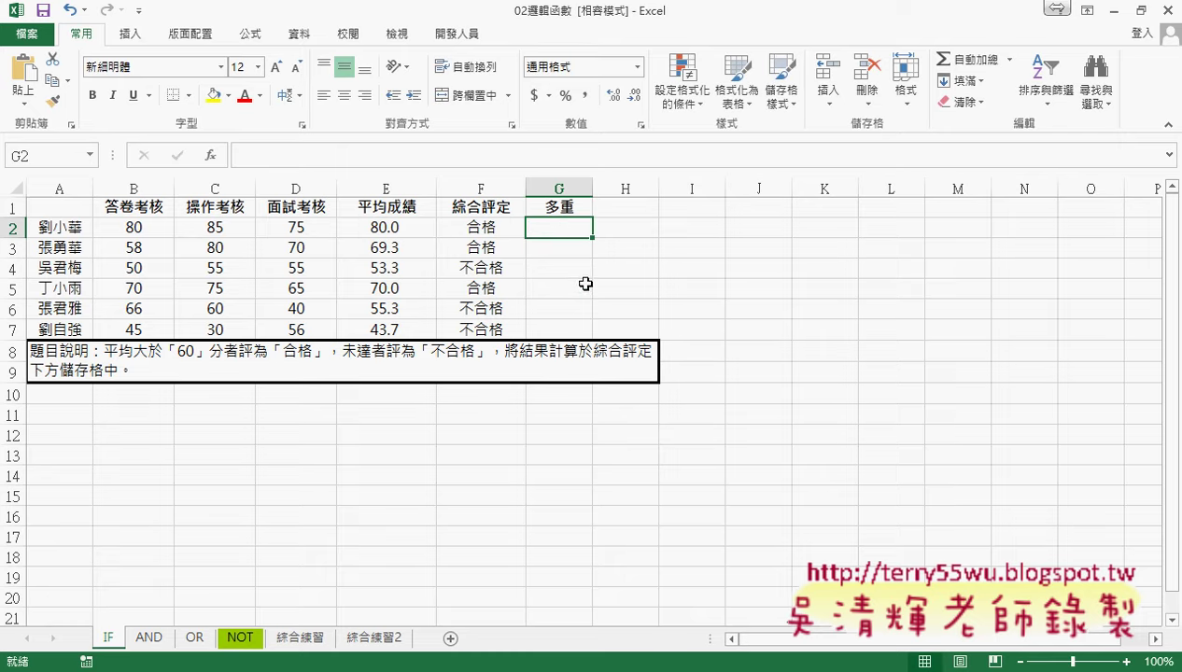
left_click_drag(408, 239, 430, 324)
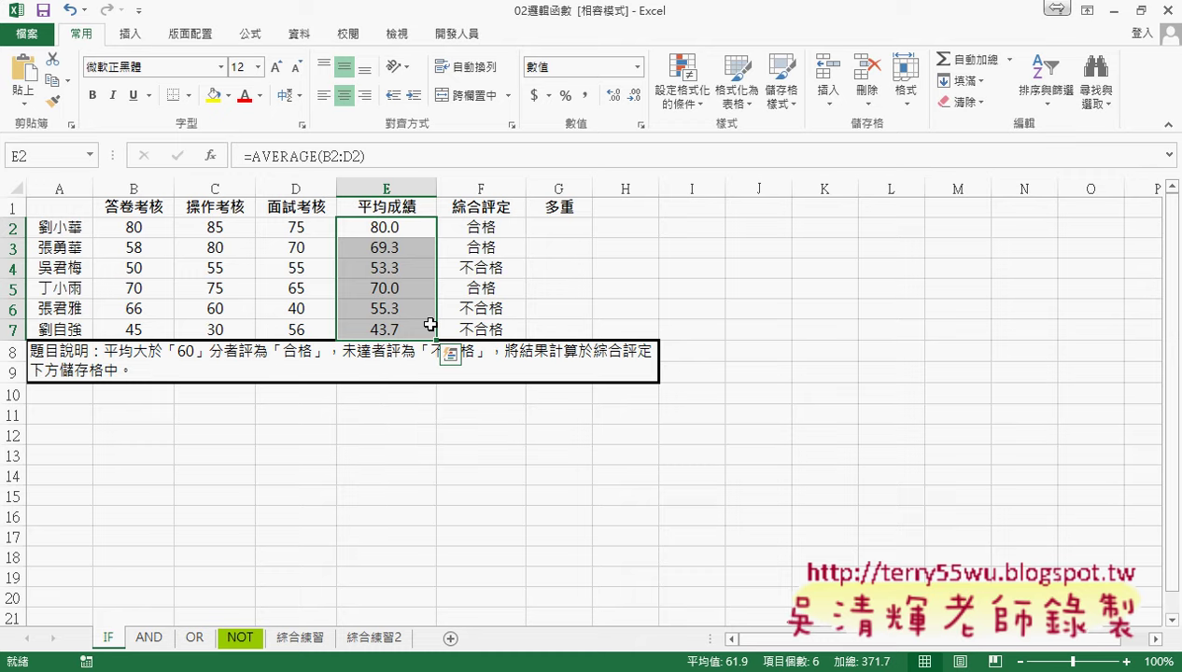
left_click(550, 227)
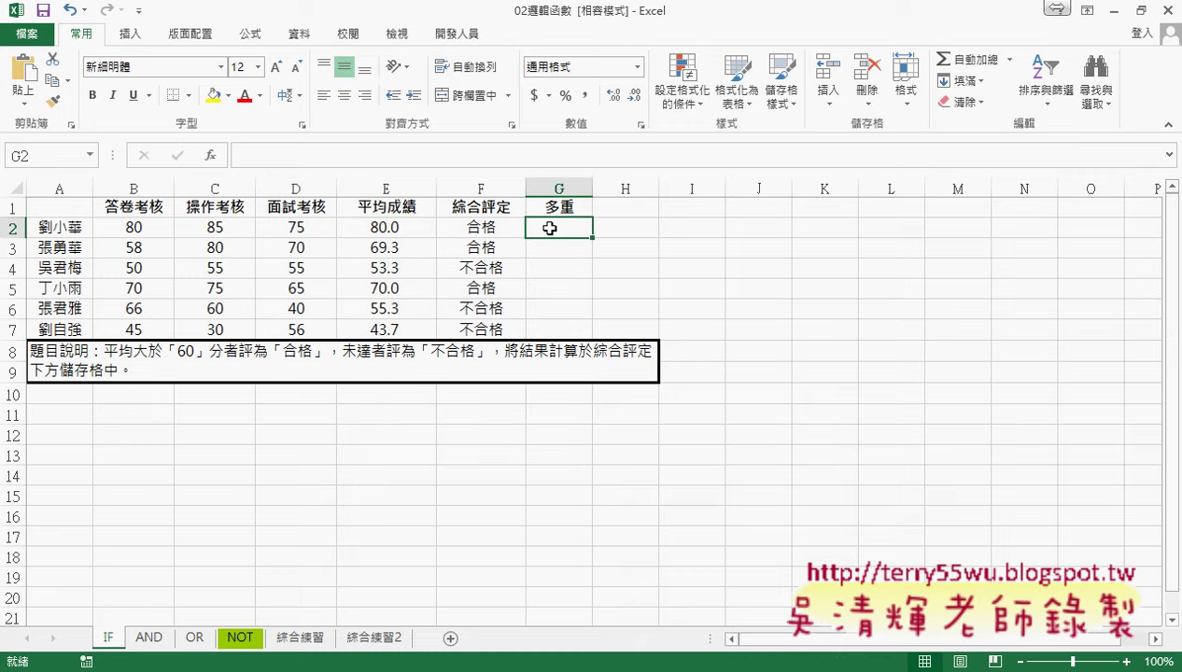
Step: Insert an IF function into cell G2
left_click(210, 155)
left_click(743, 285)
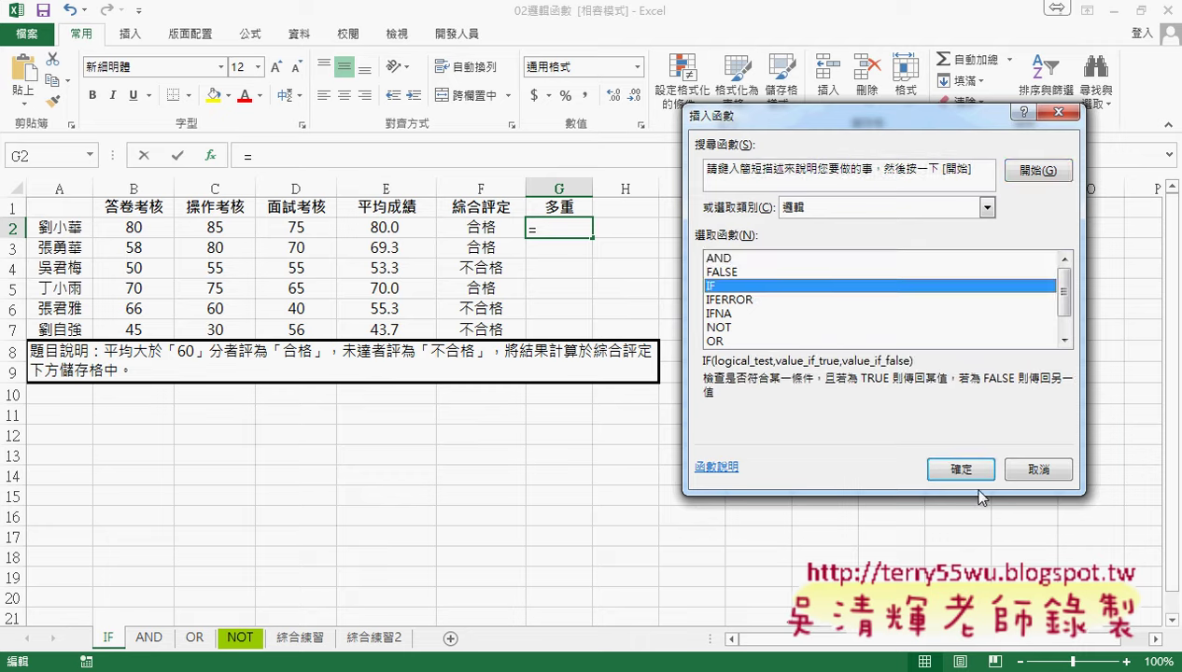
left_click(972, 468)
left_click(787, 239)
left_click(780, 261)
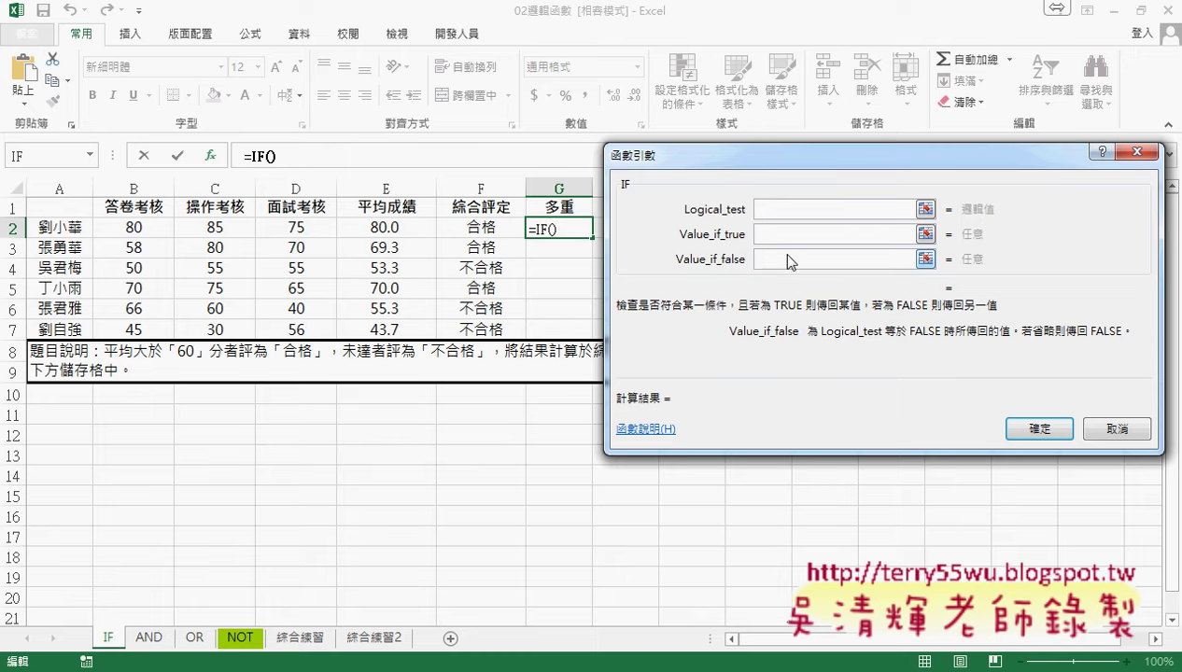
Step: Set the condition E2>=80 returning A, and start nesting another IF for the false case
left_click(783, 209)
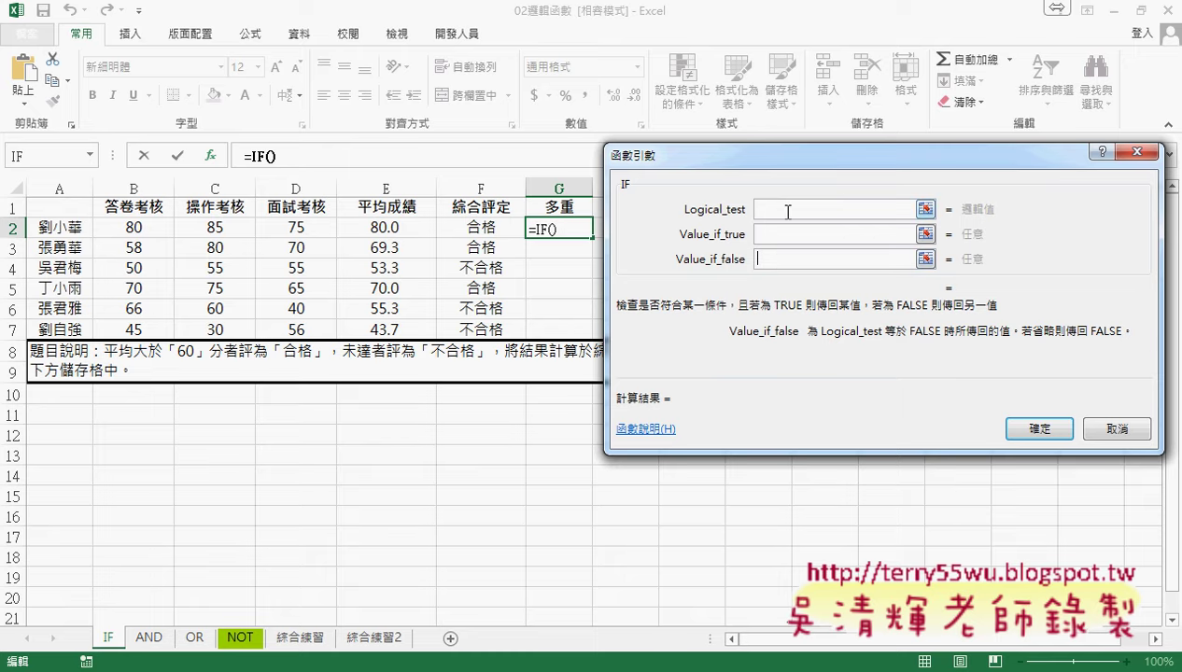
left_click(390, 229)
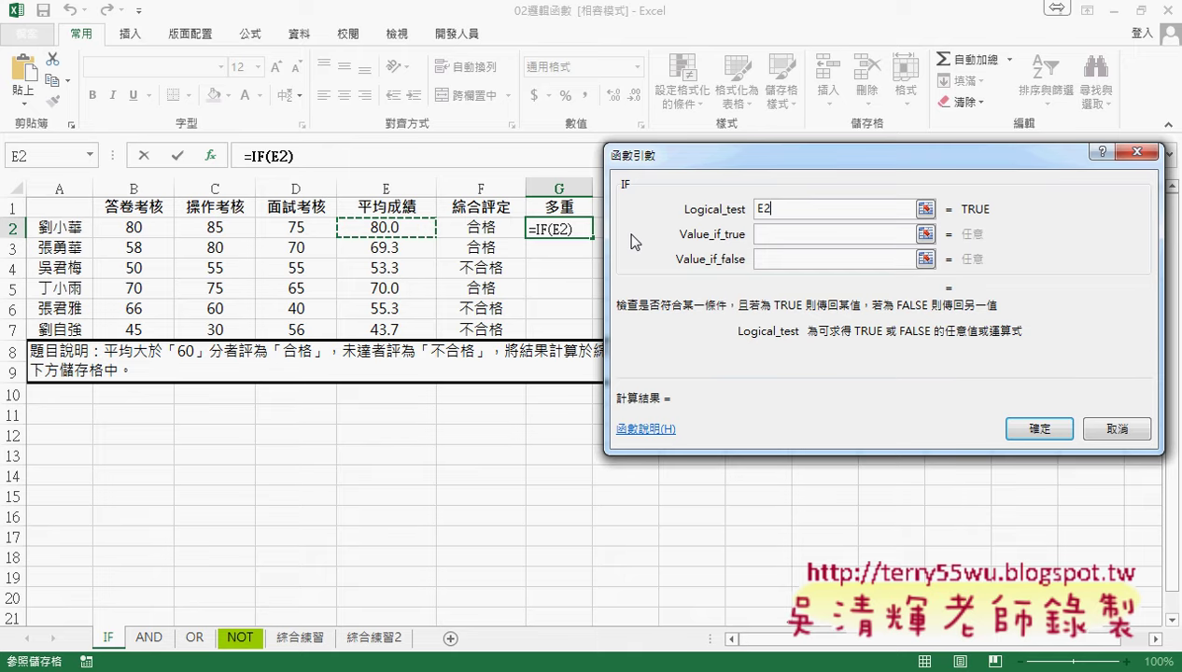
type(">")
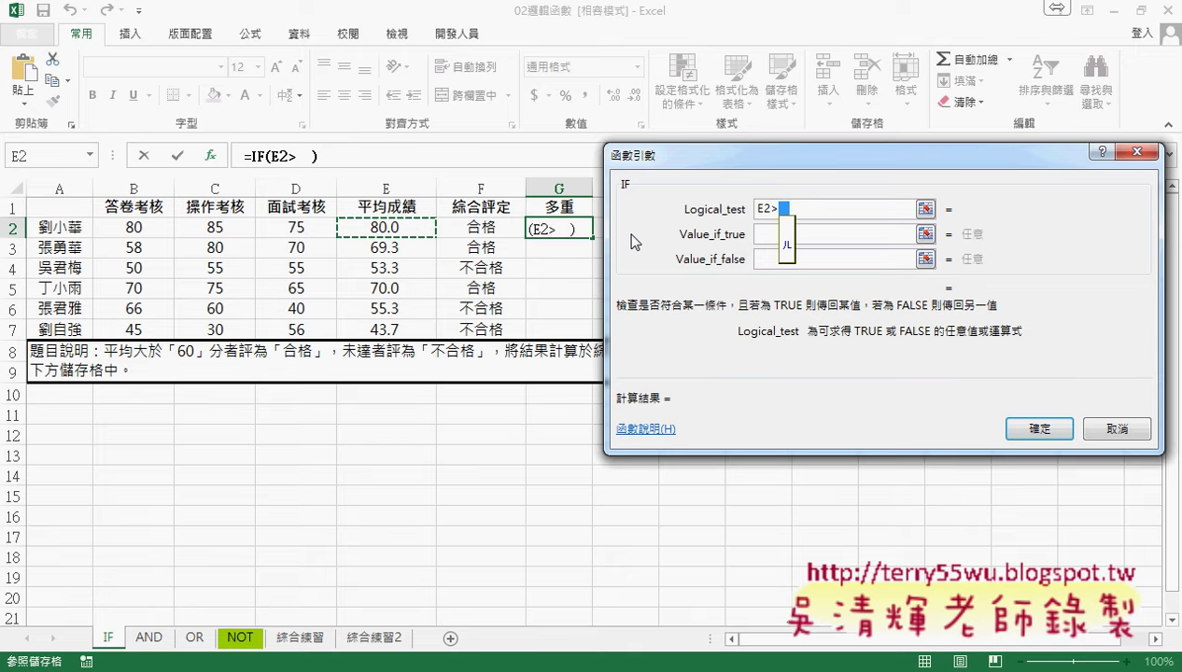
key("Return")
type("=7")
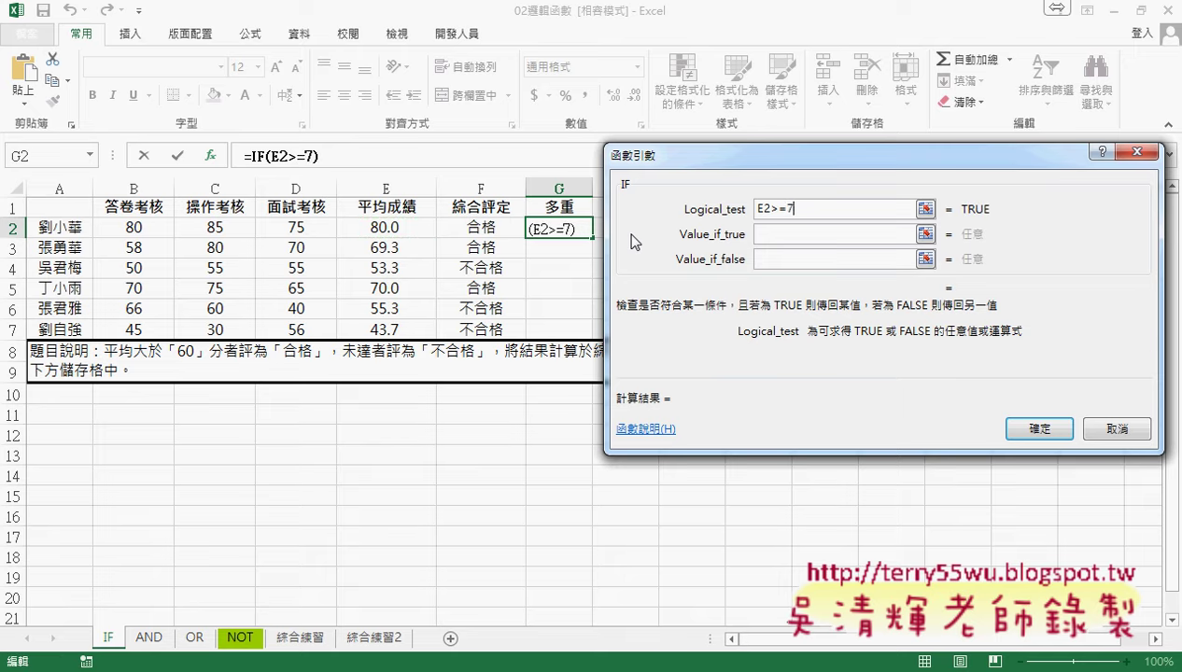
key("BackSpace")
type("80")
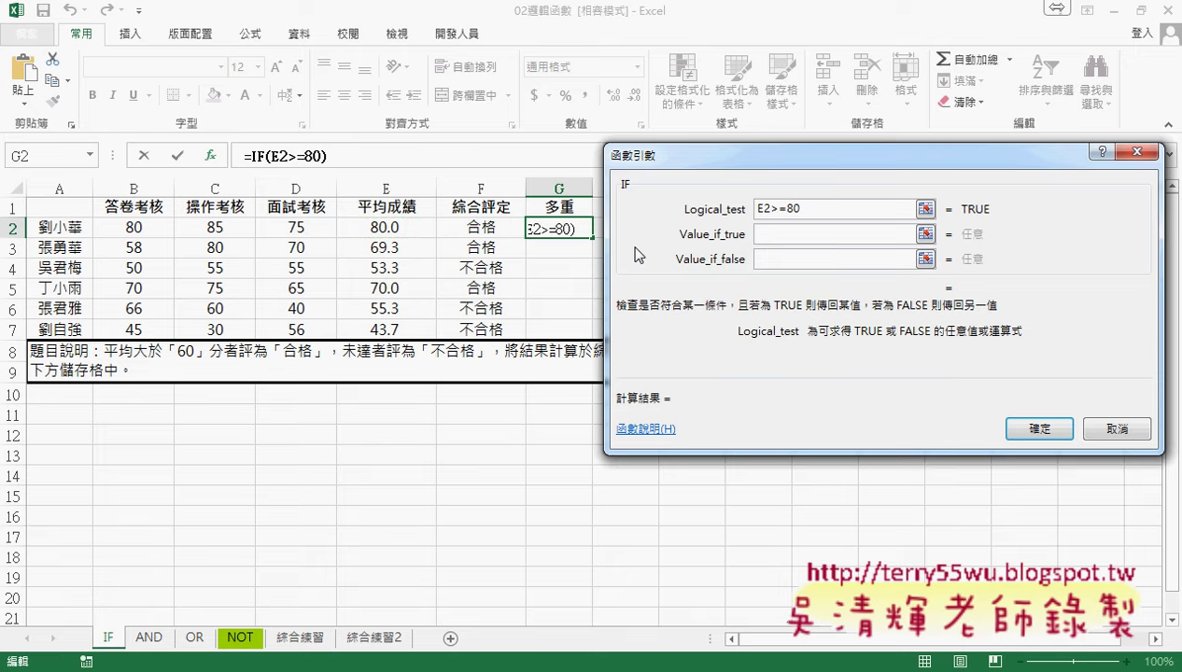
left_click(776, 234)
type("A")
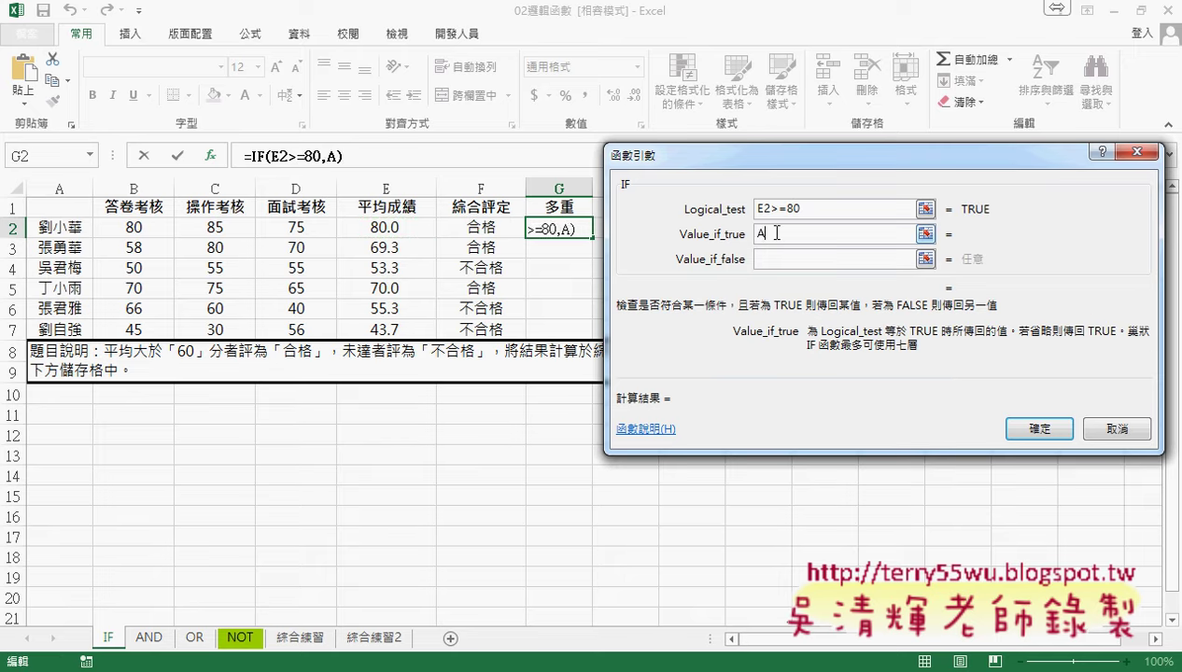
left_click(781, 259)
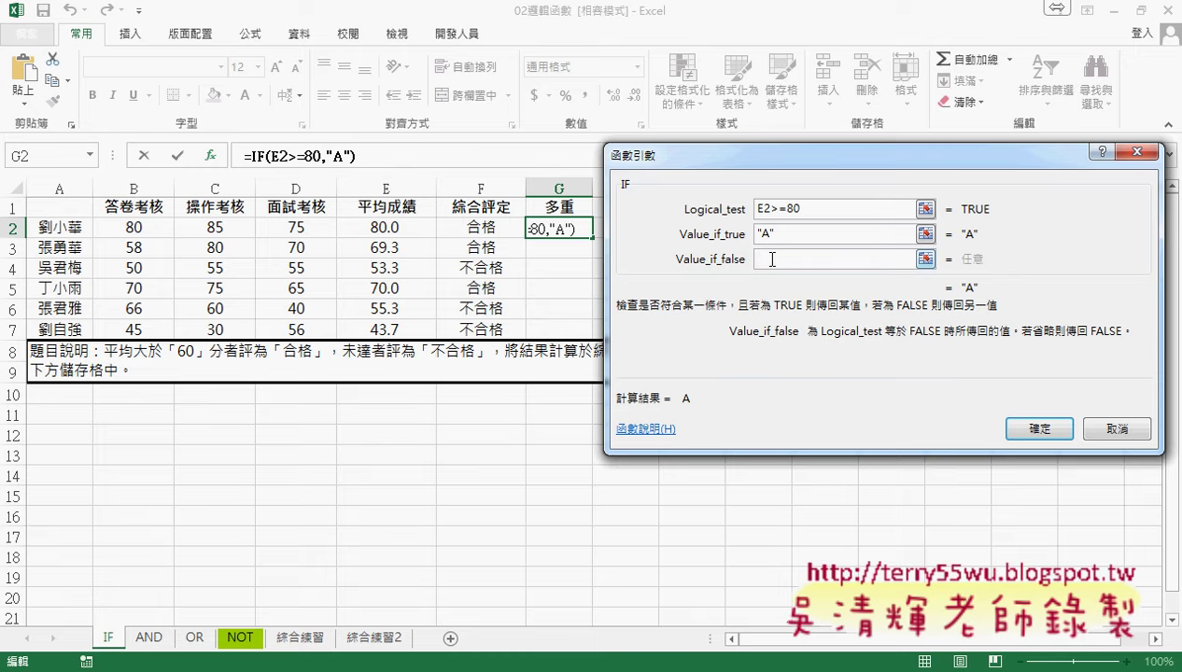
left_click(91, 156)
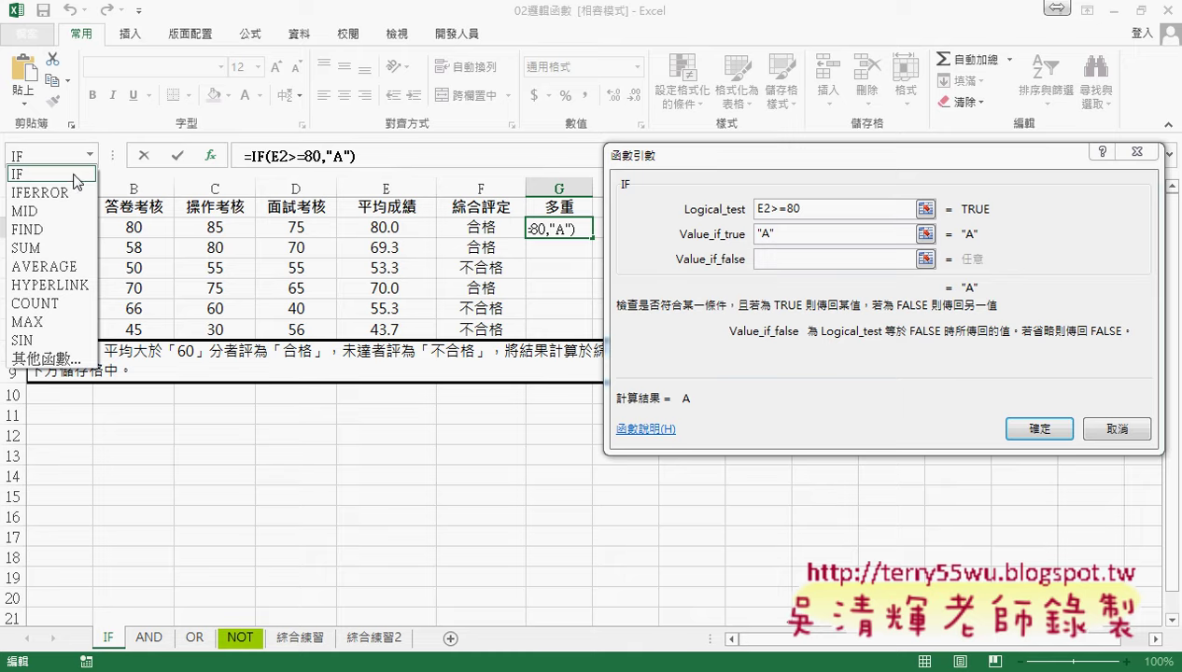
Step: Add a nested IF testing E2>=70 that returns B
left_click(65, 175)
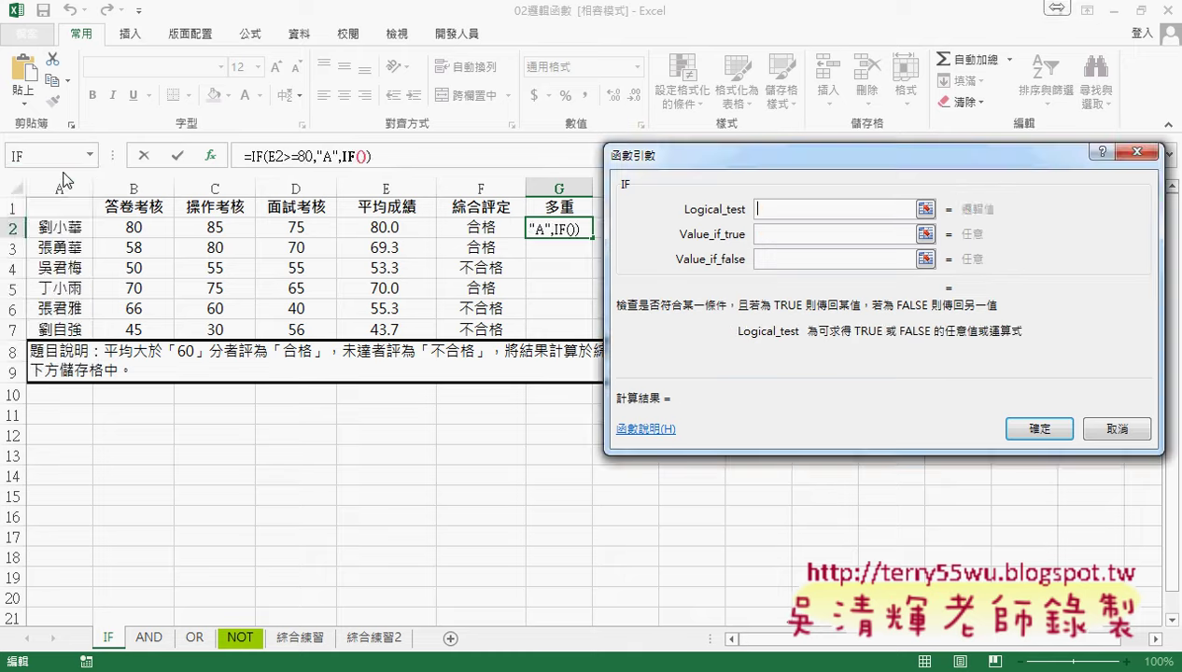
left_click_drag(303, 234, 241, 242)
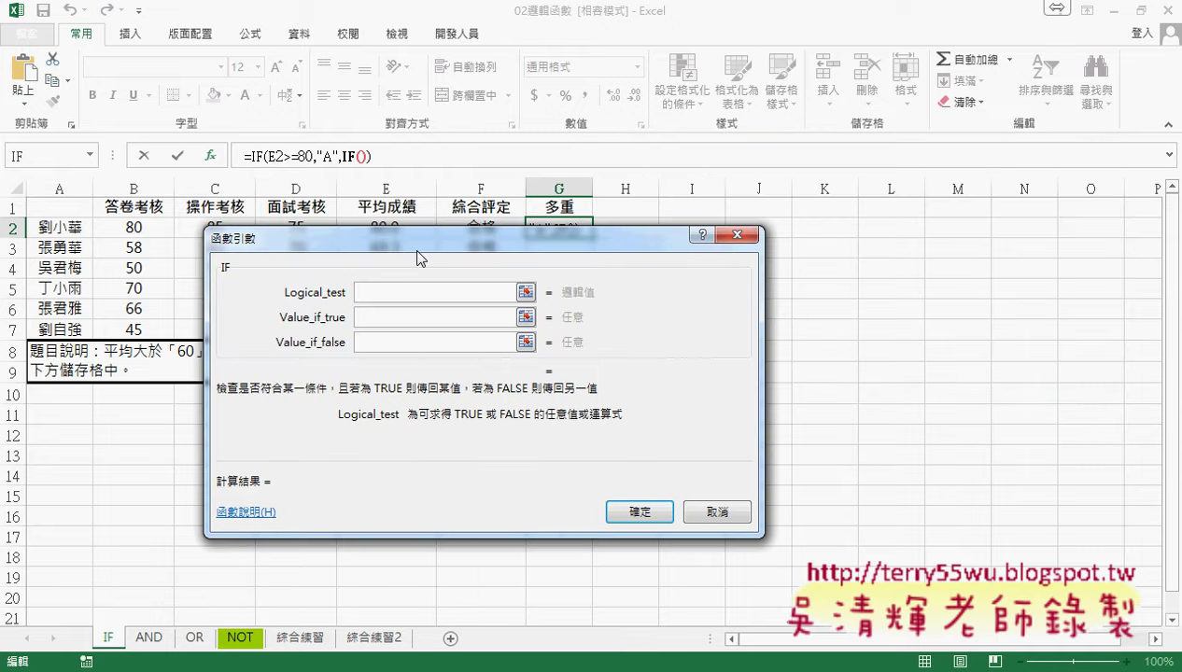
left_click_drag(412, 241, 450, 304)
left_click(388, 228)
type(">")
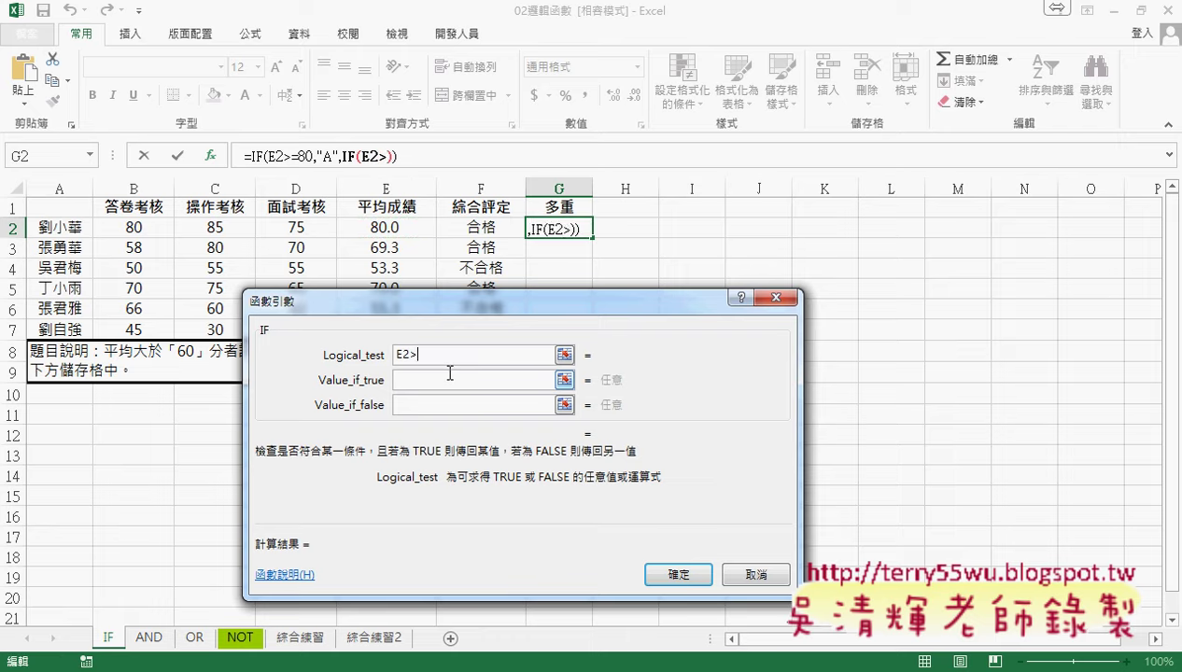
type("=70")
left_click(450, 373)
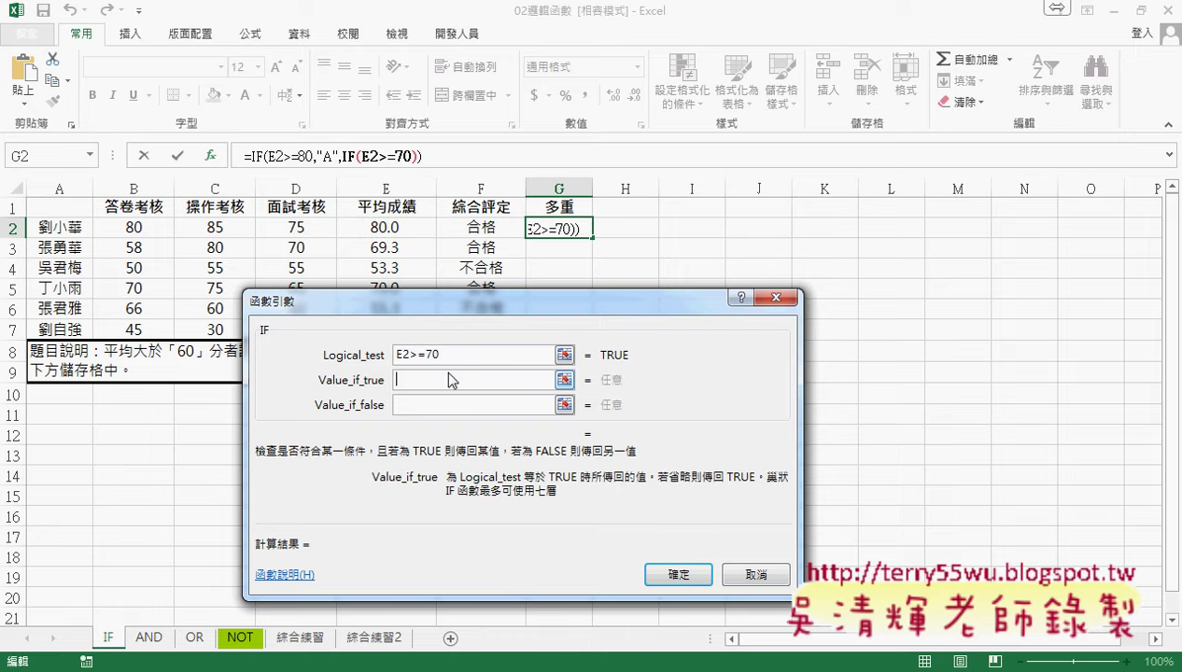
type("B")
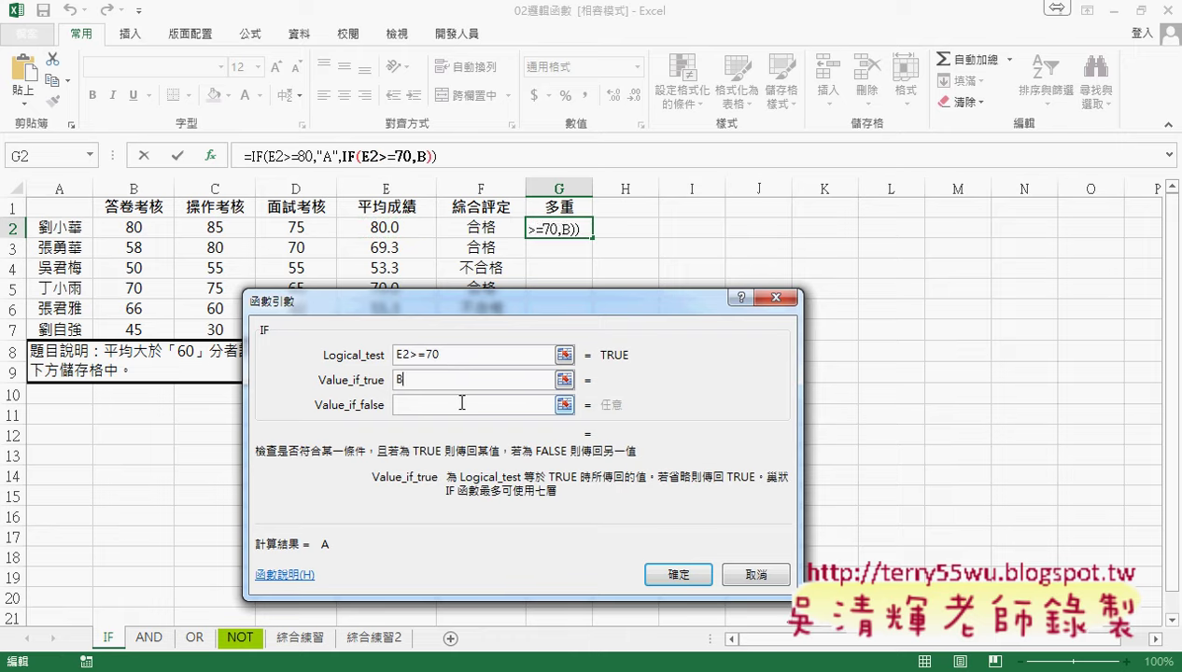
left_click(457, 403)
Step: Nest a third IF testing E2>=60 returning C, otherwise D, and finish the formula
left_click(92, 156)
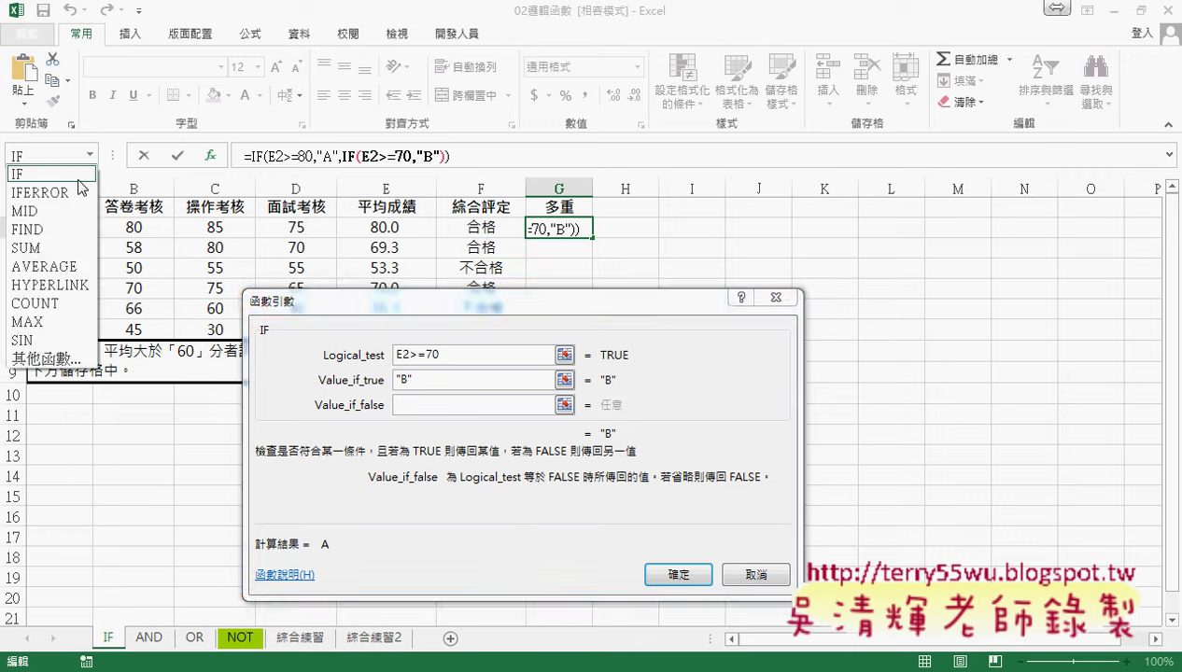
left_click(23, 171)
left_click(397, 229)
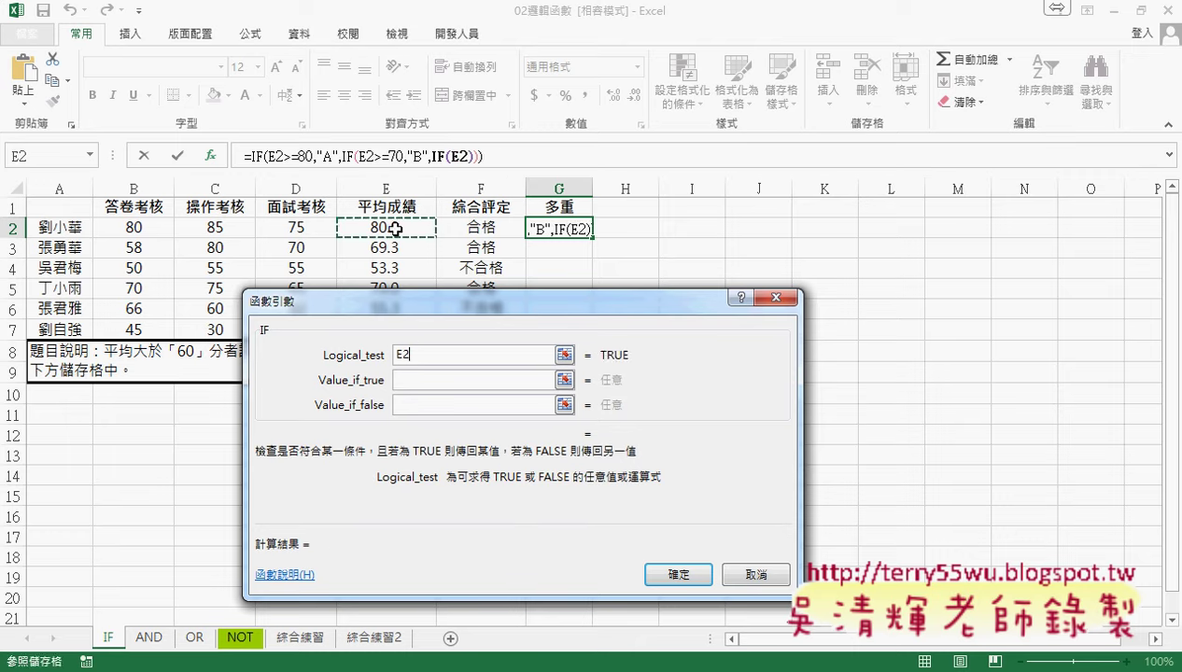
type(">=60")
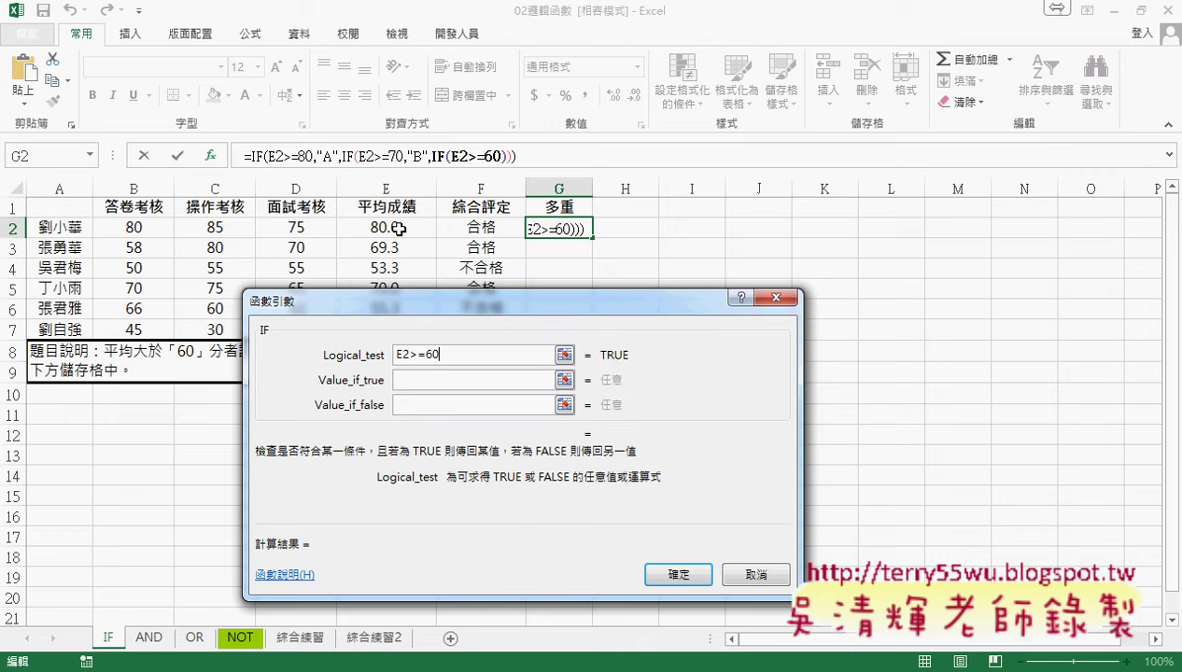
key("Tab")
type("C")
key("Tab")
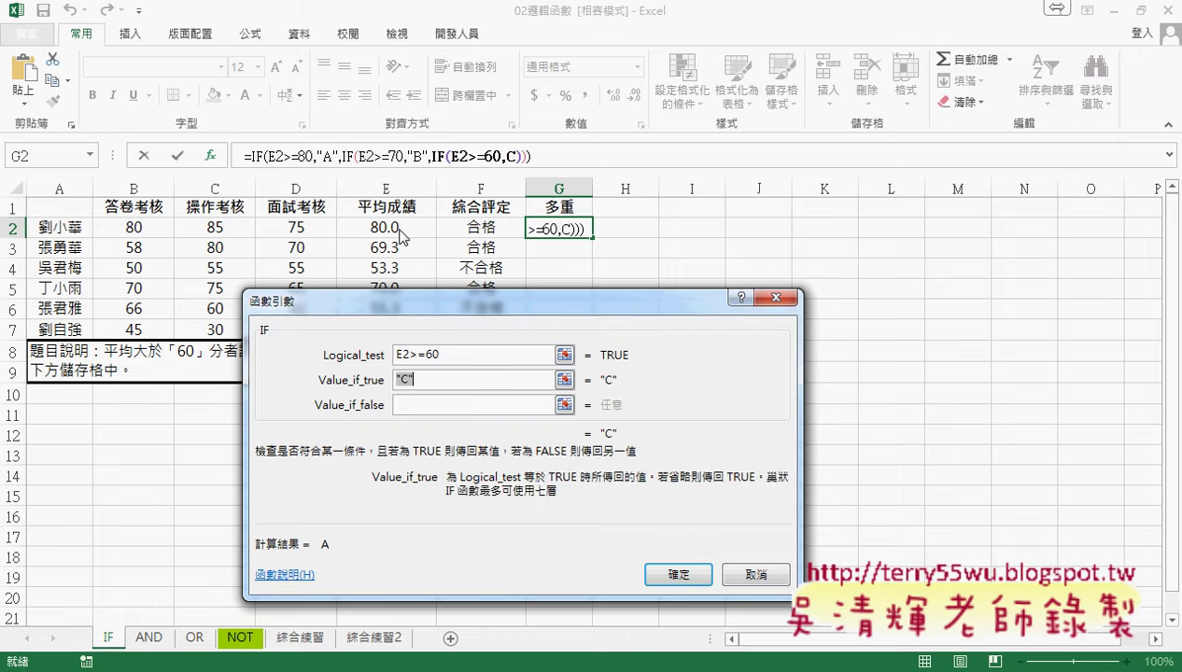
type("D")
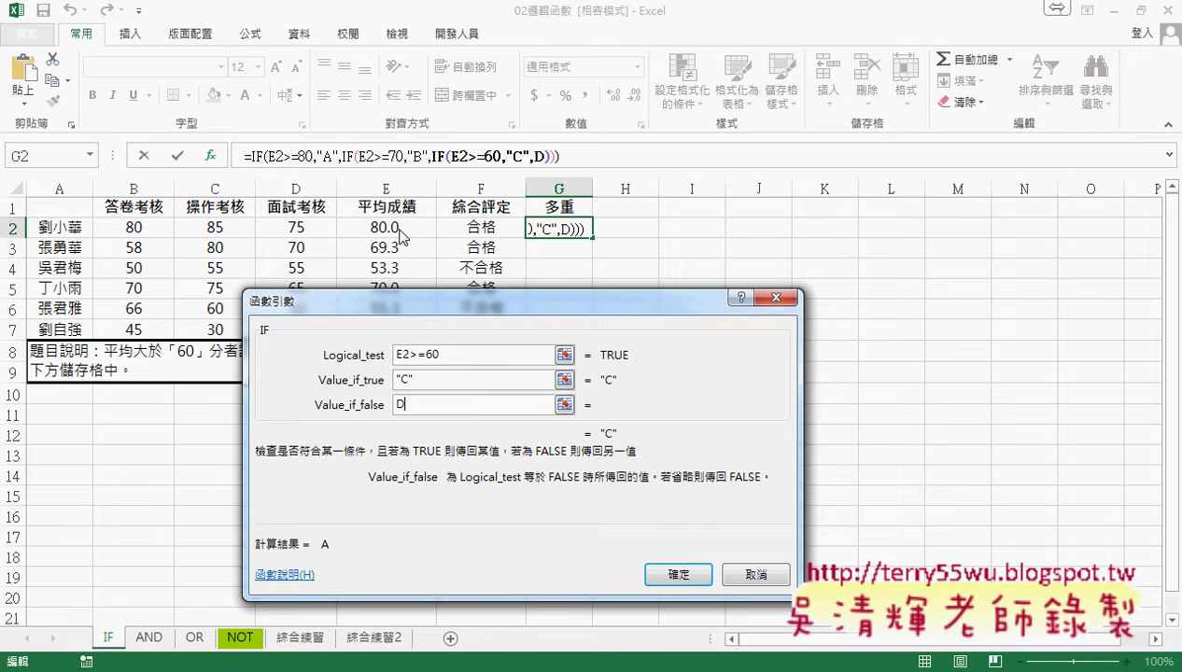
key("Tab")
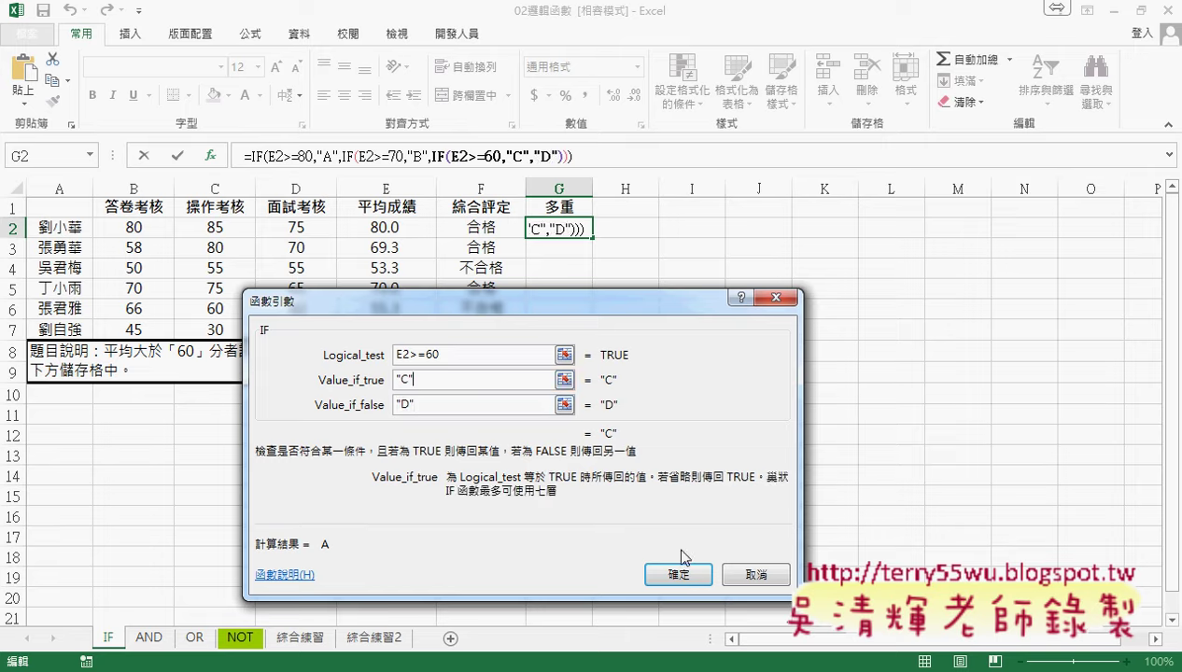
left_click(679, 574)
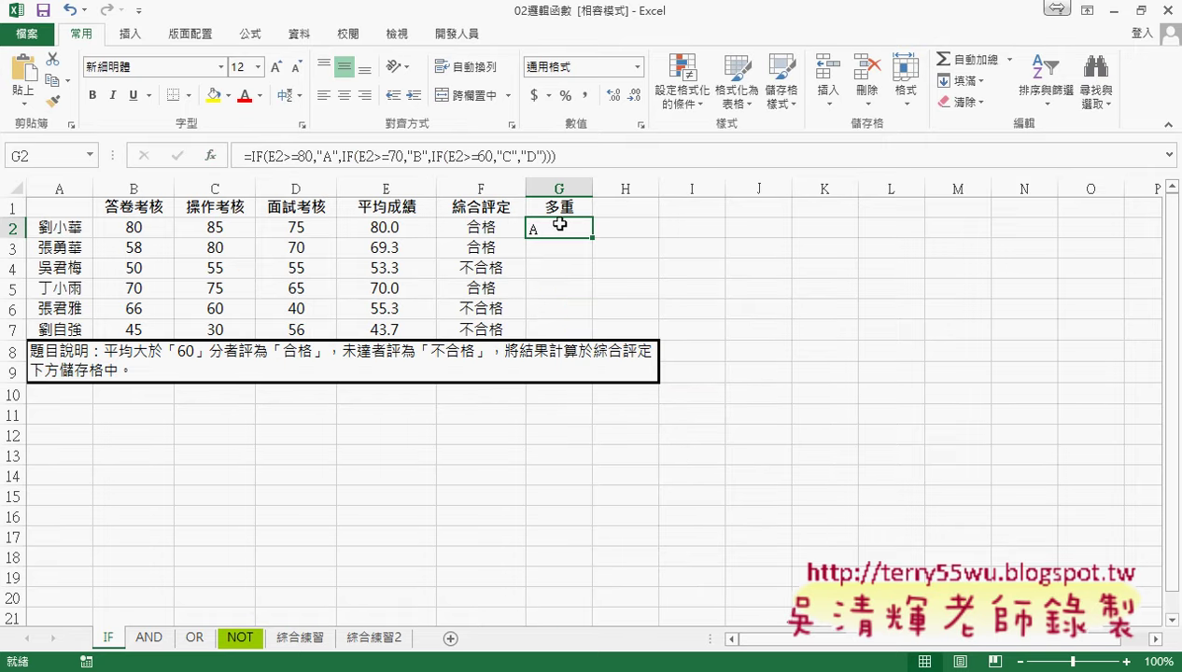
Step: Centre G2's grade, fill it down to G7, and review the IF arguments without changes
left_click(344, 95)
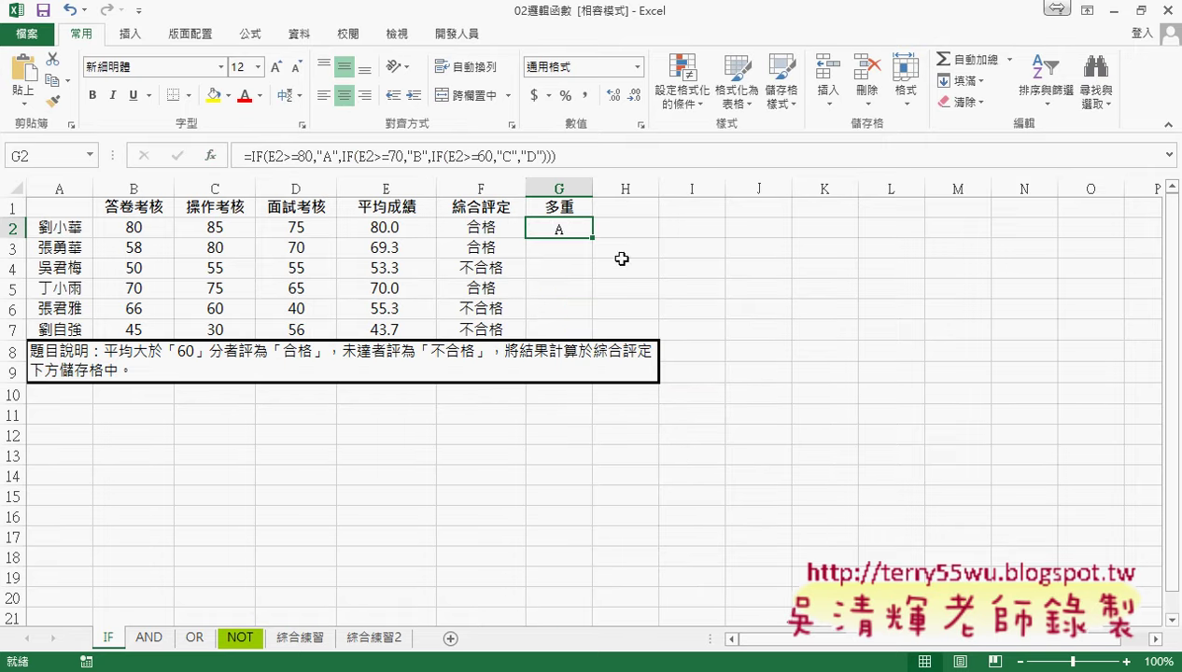
left_click_drag(592, 238, 589, 334)
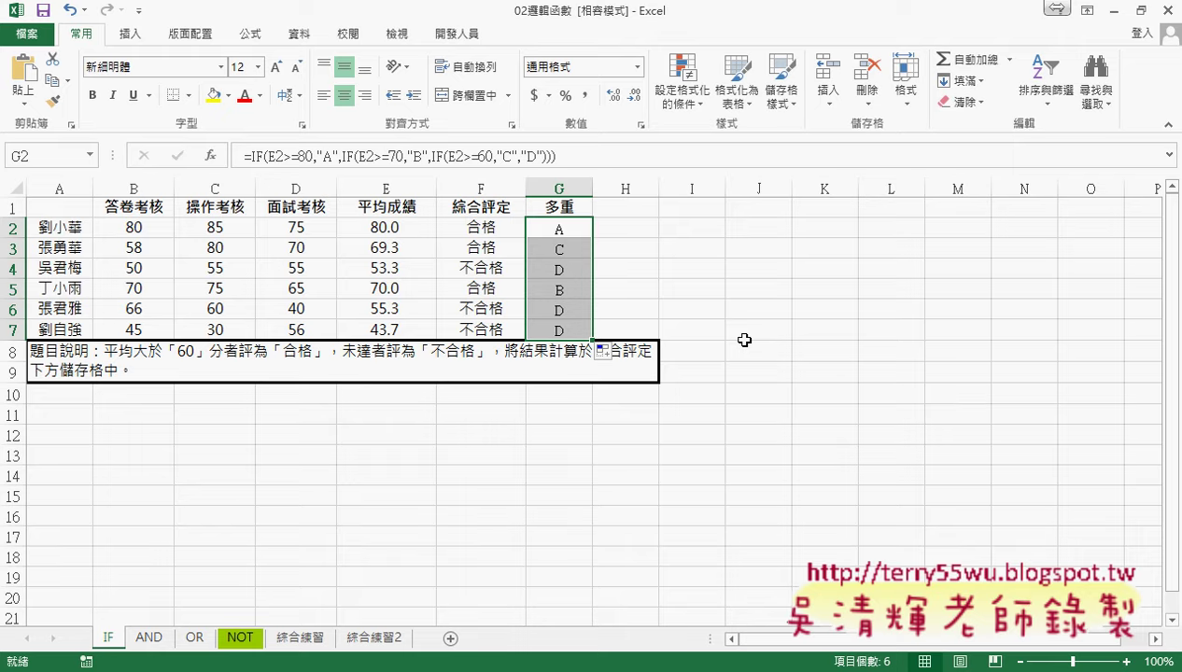
left_click(256, 157)
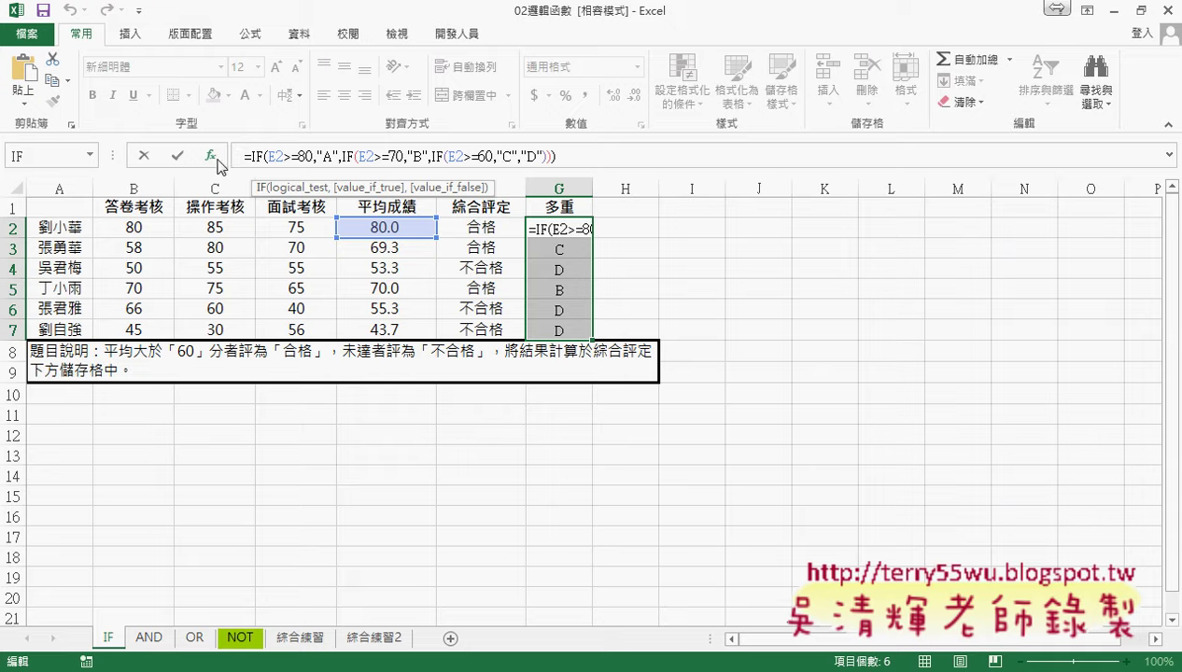
left_click(213, 157)
left_click_drag(579, 300, 920, 173)
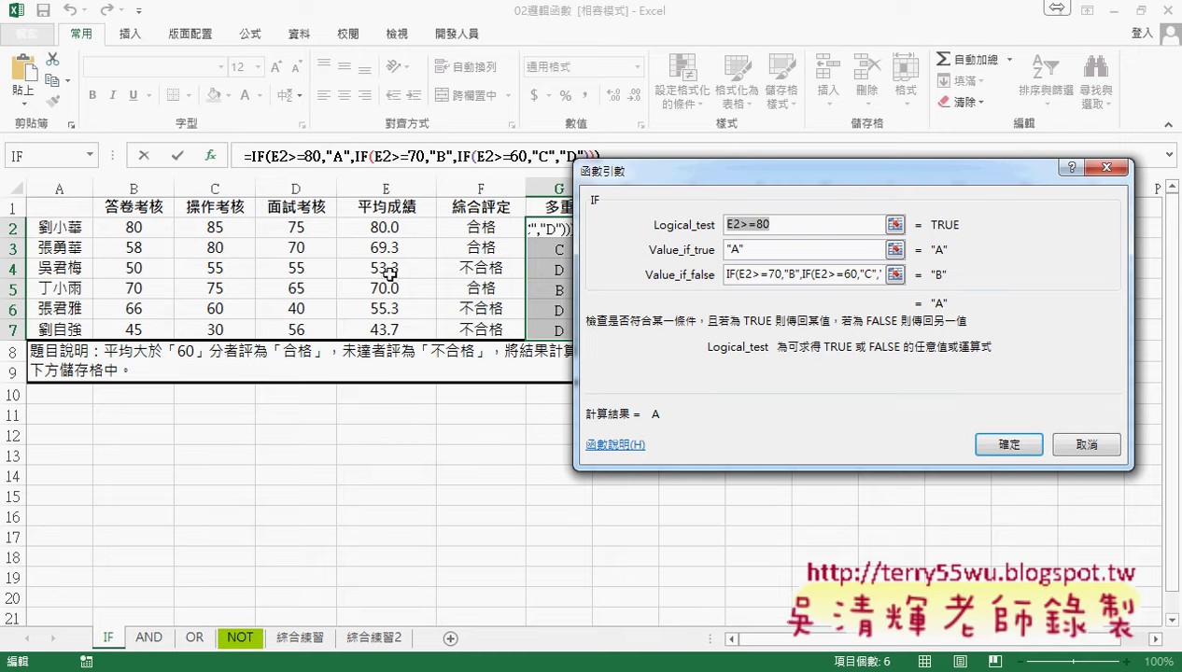
left_click(1087, 446)
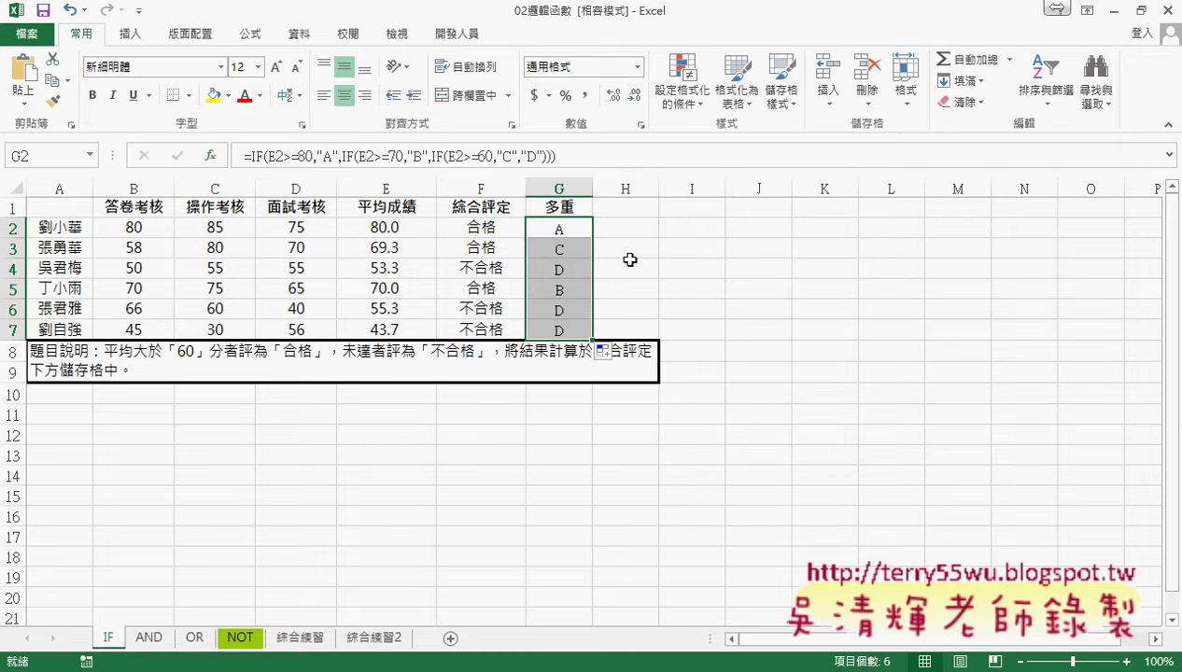
Step: Check the formulas in F2 and G2, then select H1
left_click(482, 229)
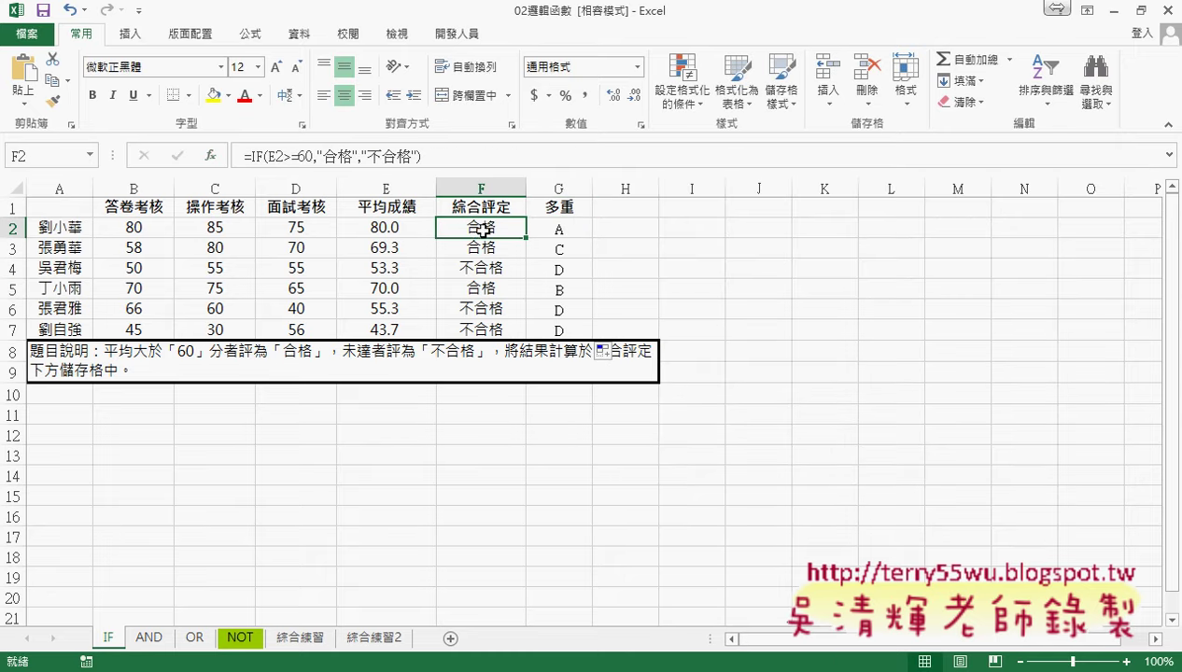
left_click(535, 228)
left_click(625, 207)
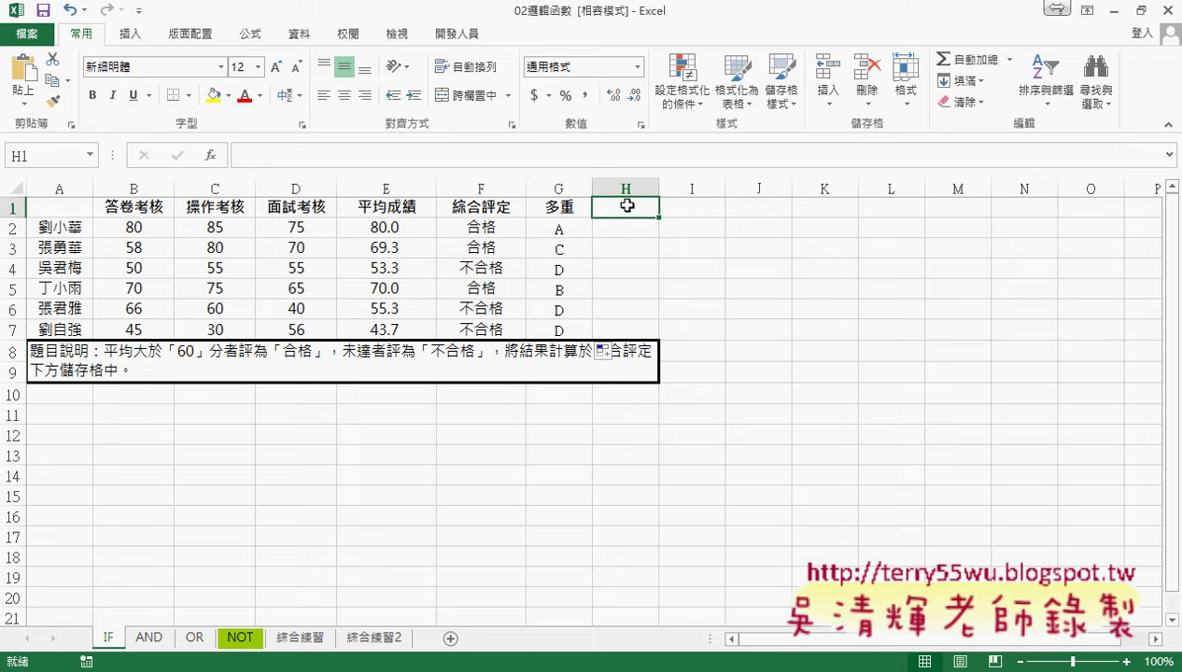
Step: Type VBA as the header in cell H1
type("VBA")
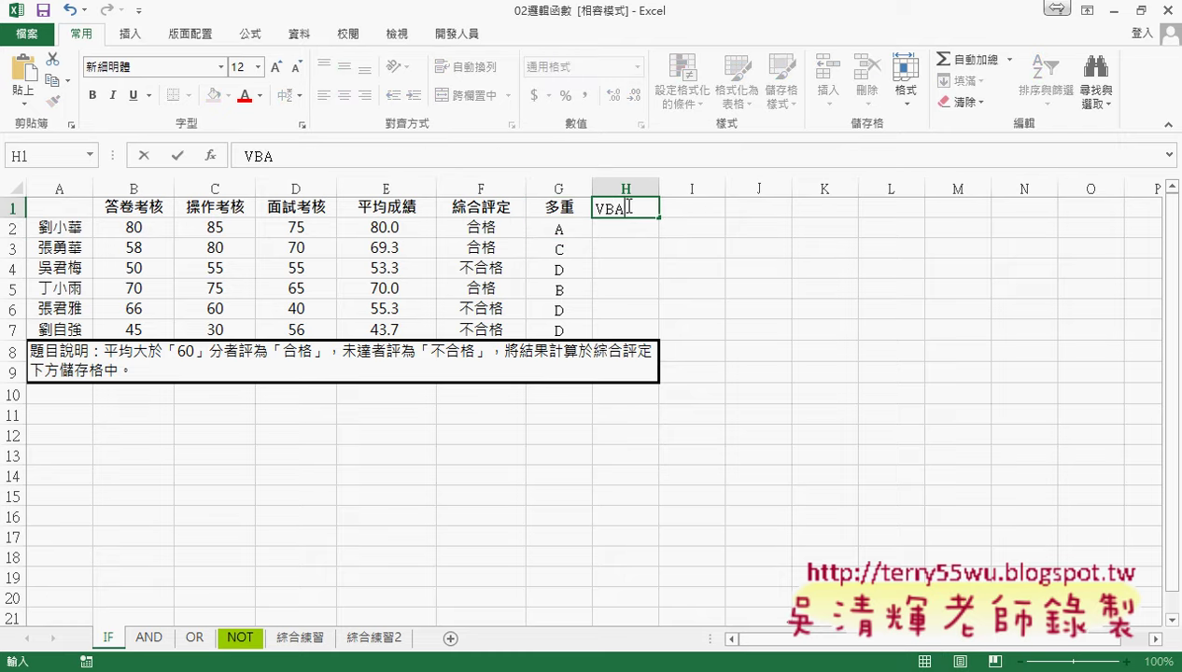
left_click(633, 229)
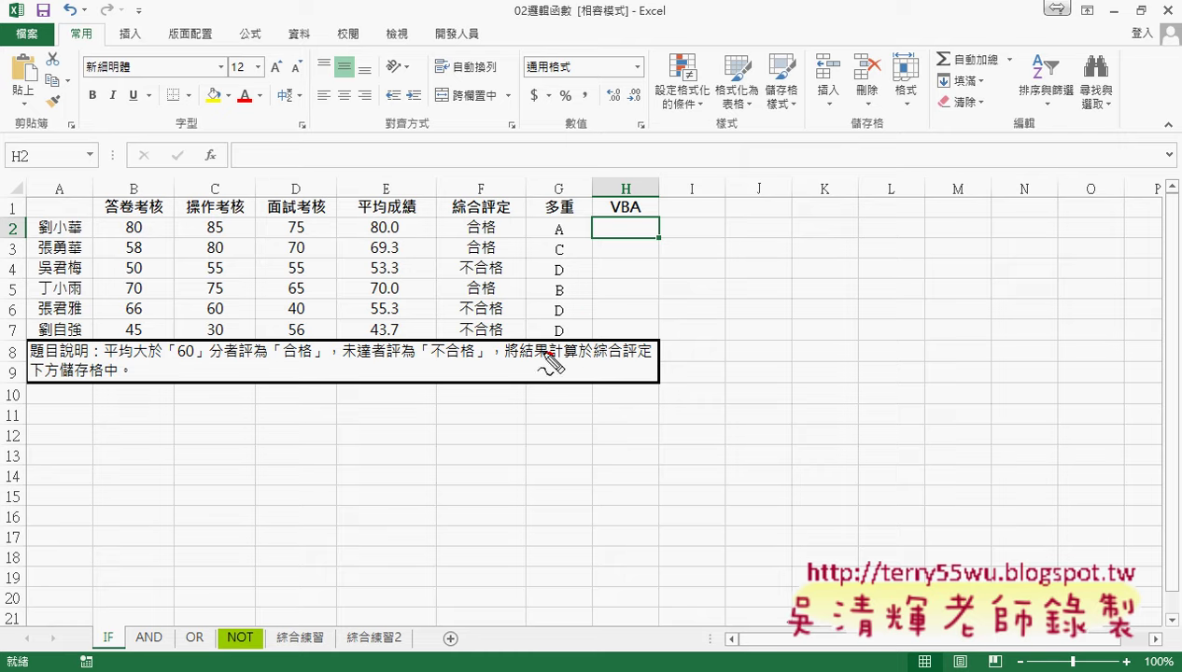
Step: Draw a red loop around G2:G7 and red marks under grades A, B and C
mouse_move(539, 347)
left_mouse_down()
mouse_move(571, 227)
mouse_move(597, 313)
mouse_move(558, 357)
mouse_move(528, 167)
mouse_move(537, 220)
mouse_move(557, 203)
left_mouse_up()
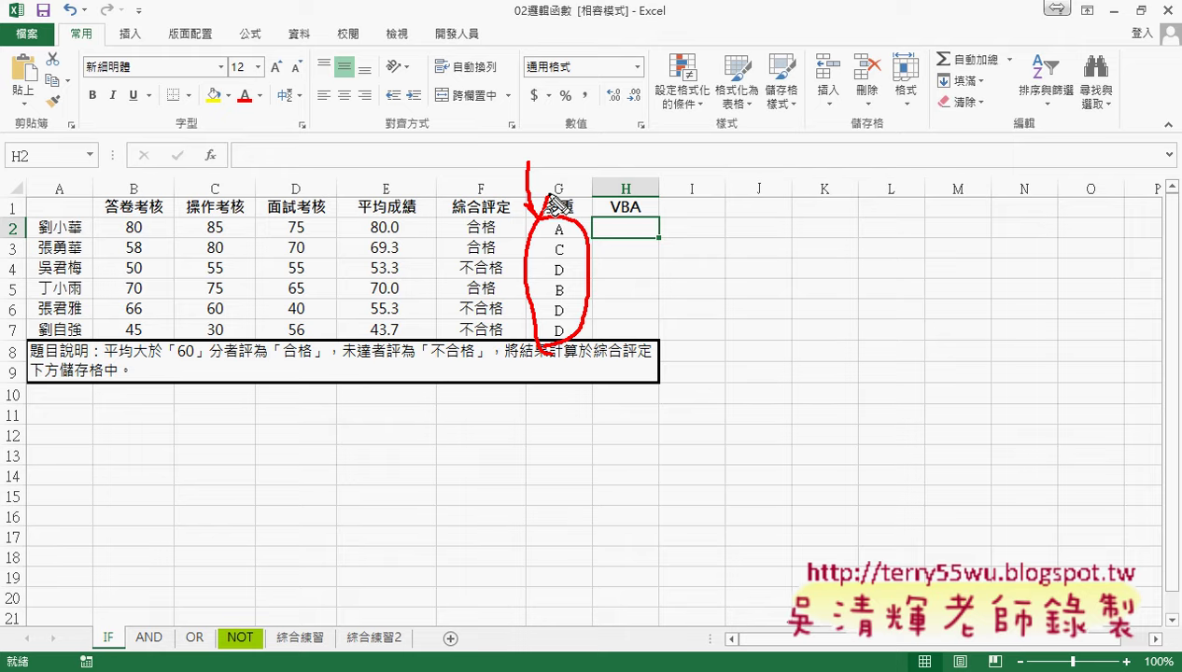
left_click_drag(550, 240, 565, 239)
left_click_drag(551, 299, 563, 297)
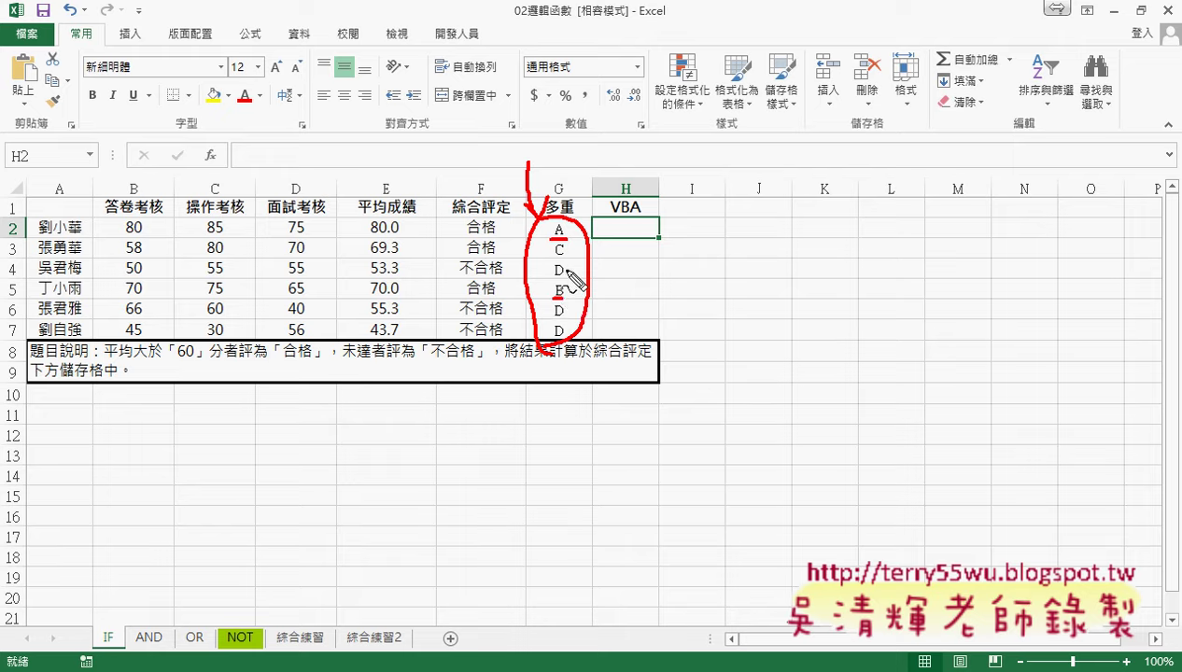
left_click_drag(550, 261, 564, 257)
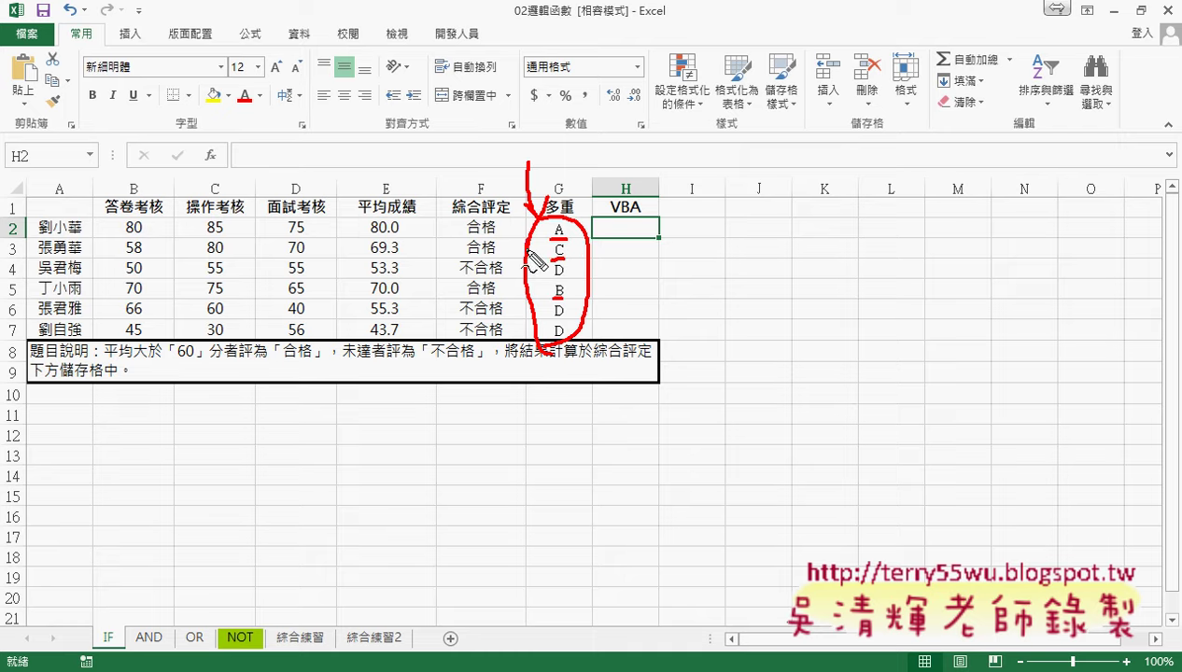
mouse_move(531, 244)
left_mouse_down()
mouse_move(573, 258)
mouse_move(544, 264)
left_mouse_up()
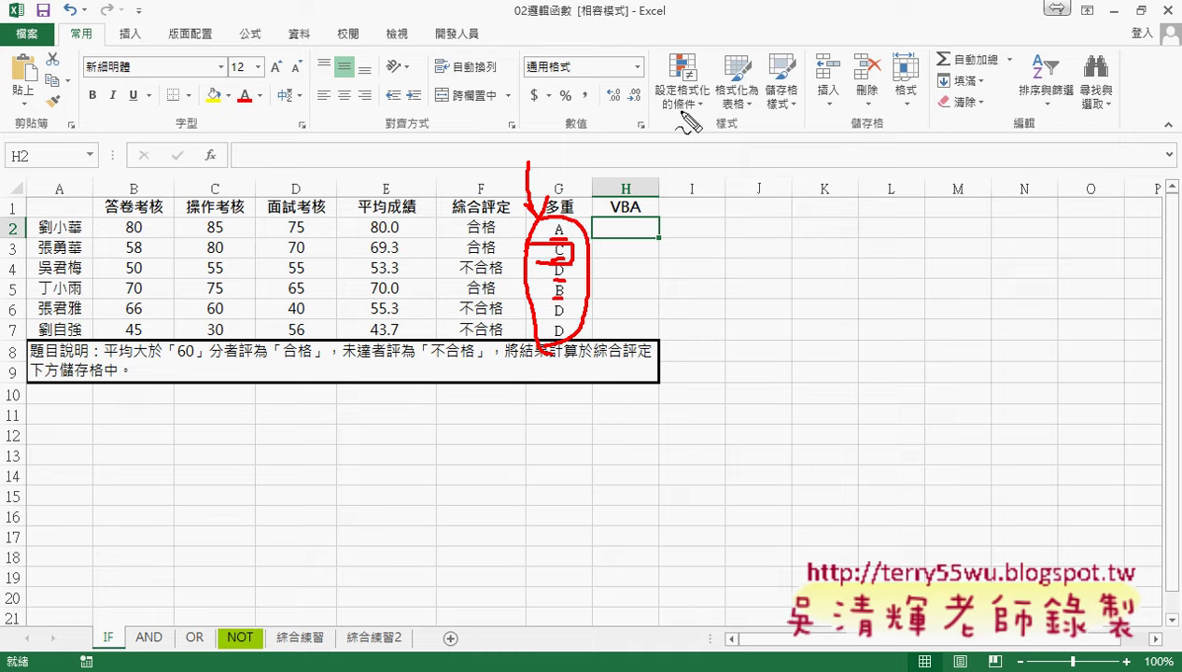
Step: Circle the Conditional Formatting button in red and underline 合格 in F2
mouse_move(685, 130)
left_mouse_down()
mouse_move(708, 80)
mouse_move(706, 117)
left_mouse_up()
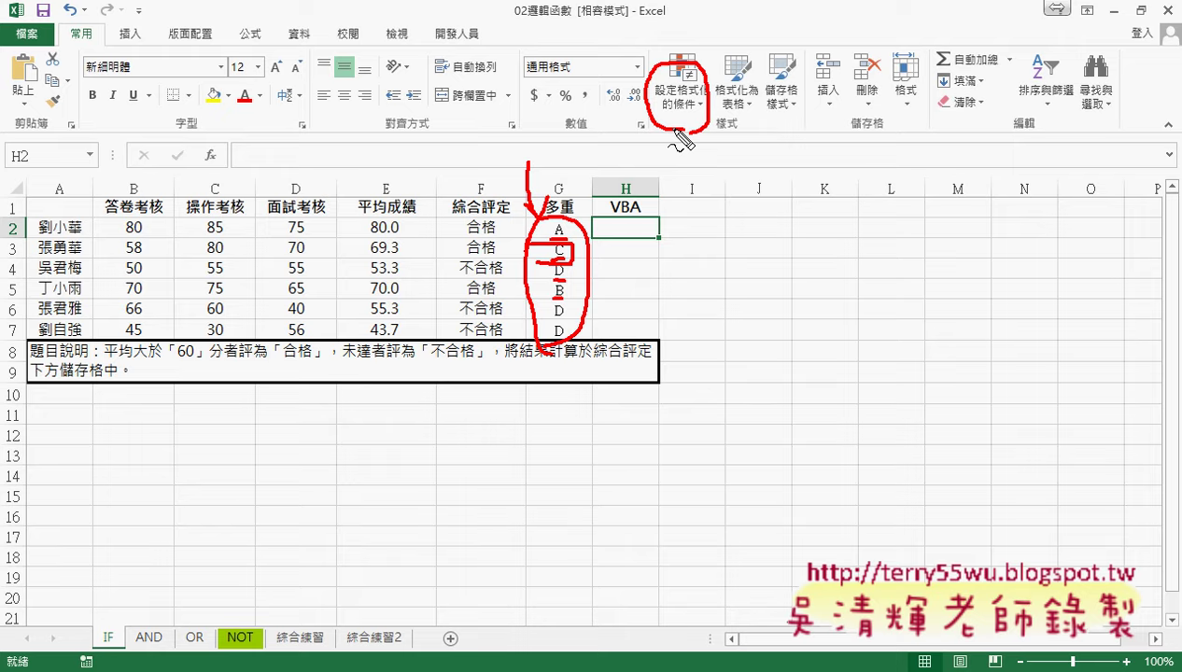
left_click_drag(469, 238, 502, 235)
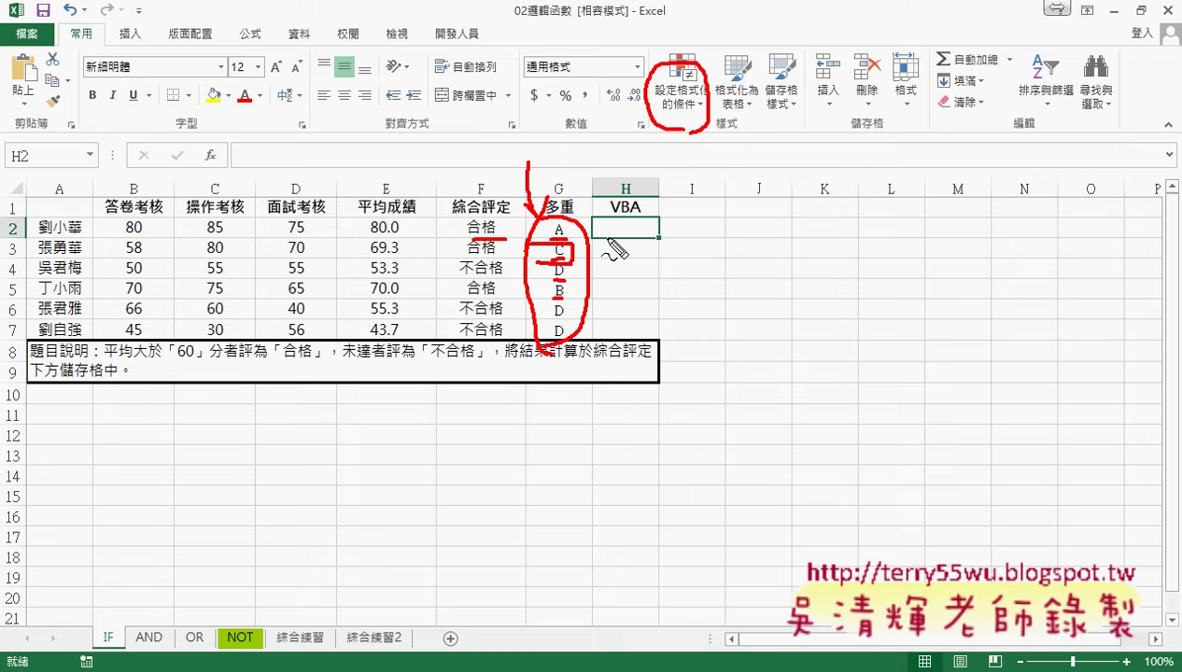